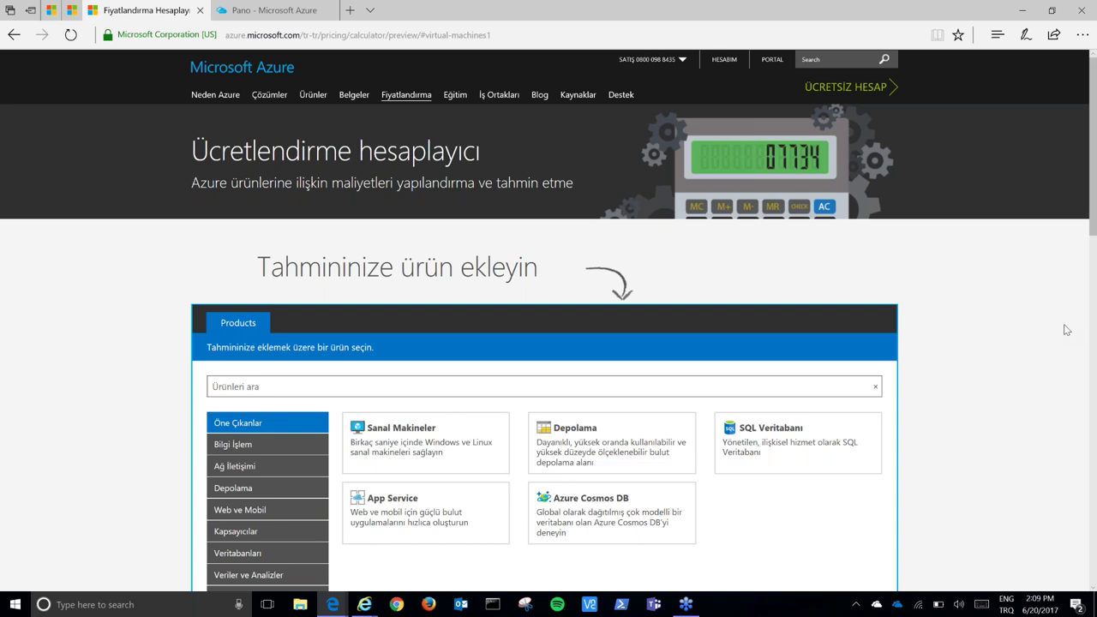
scroll(1067, 330, "down", 1)
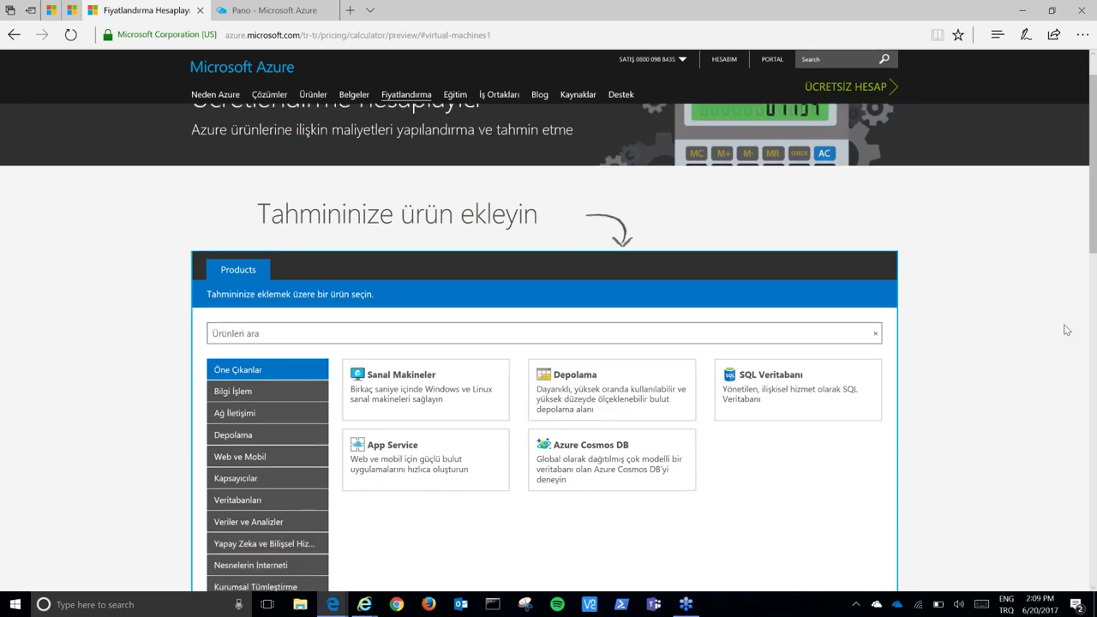
scroll(1067, 330, "up", 1)
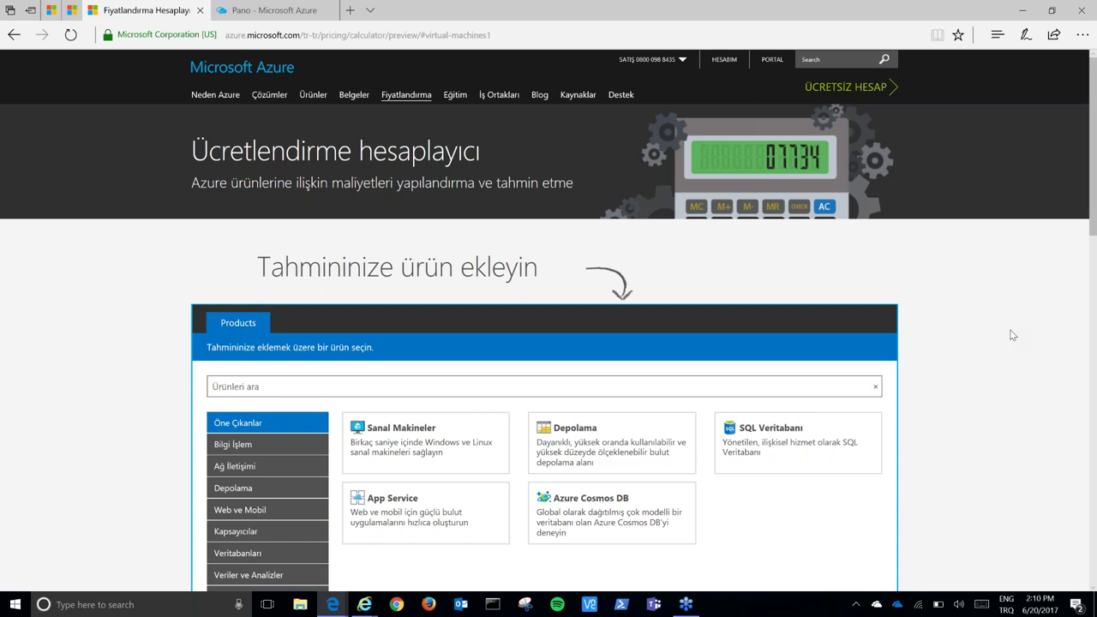
scroll(1046, 341, "down", 1)
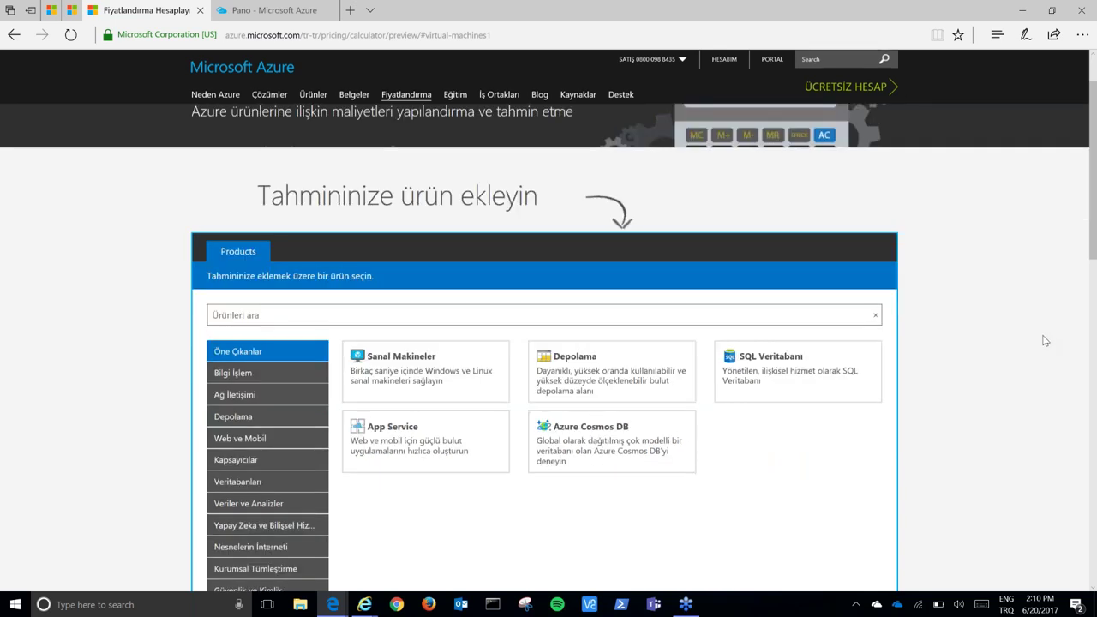
scroll(1045, 341, "up", 1)
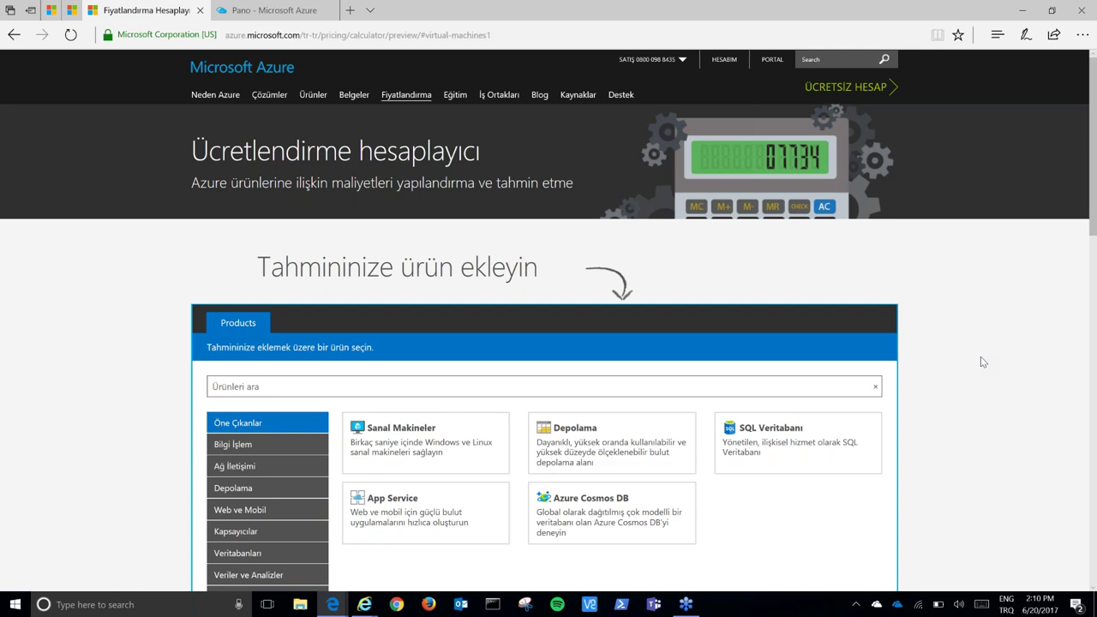
Add the Sanal Makineler and Depolama products to the cost estimate
scroll(982, 361, "down", 1)
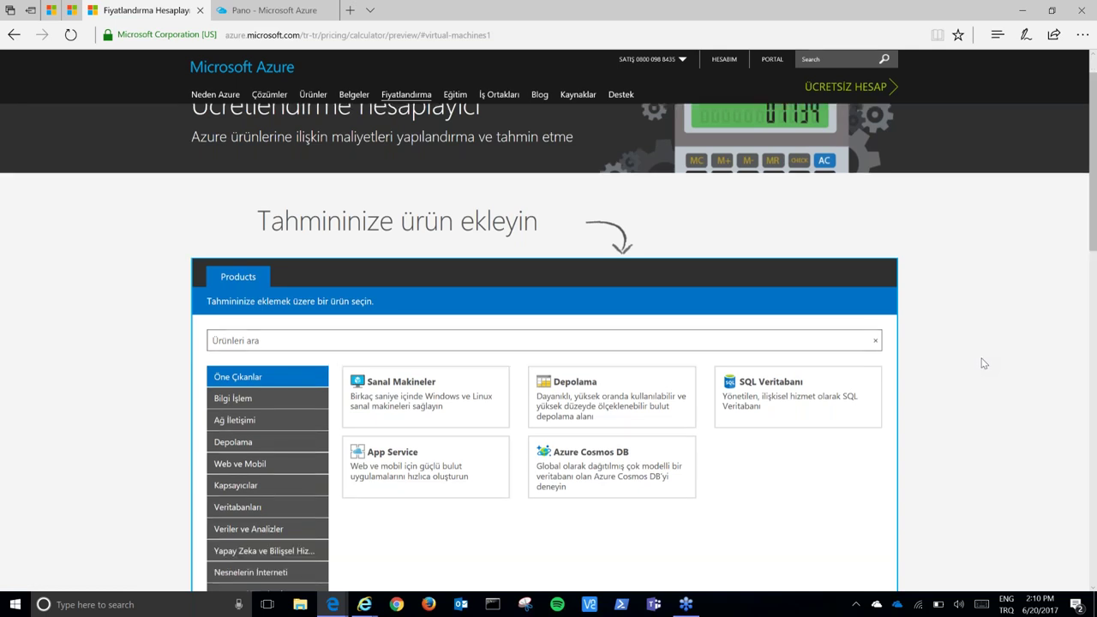
scroll(984, 364, "down", 2)
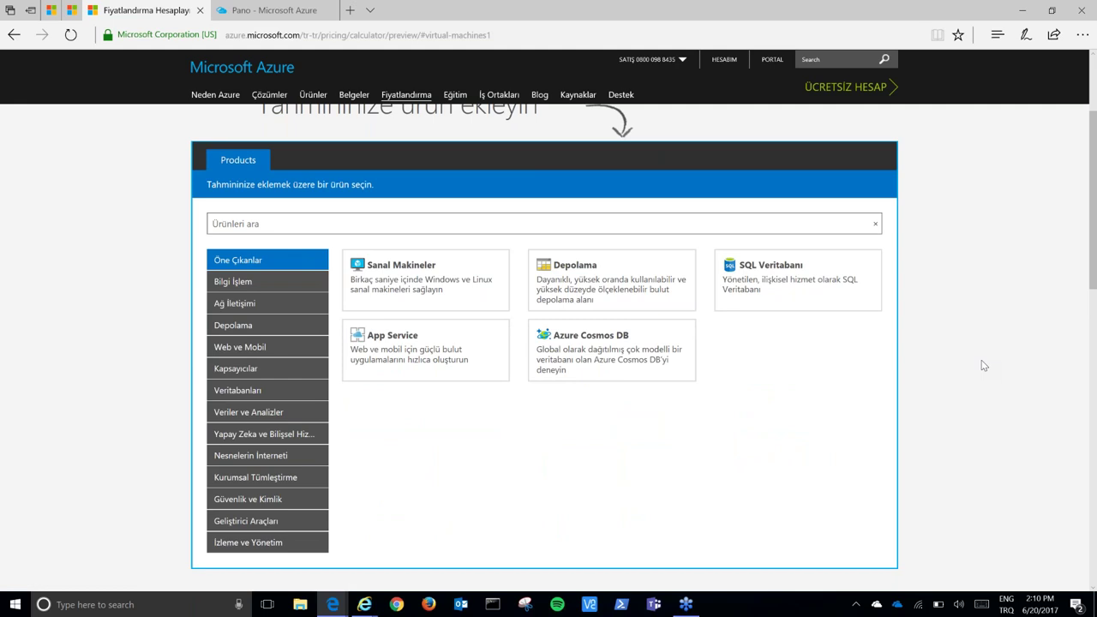
scroll(984, 366, "down", 1)
scroll(985, 366, "up", 1)
scroll(415, 292, "down", 1)
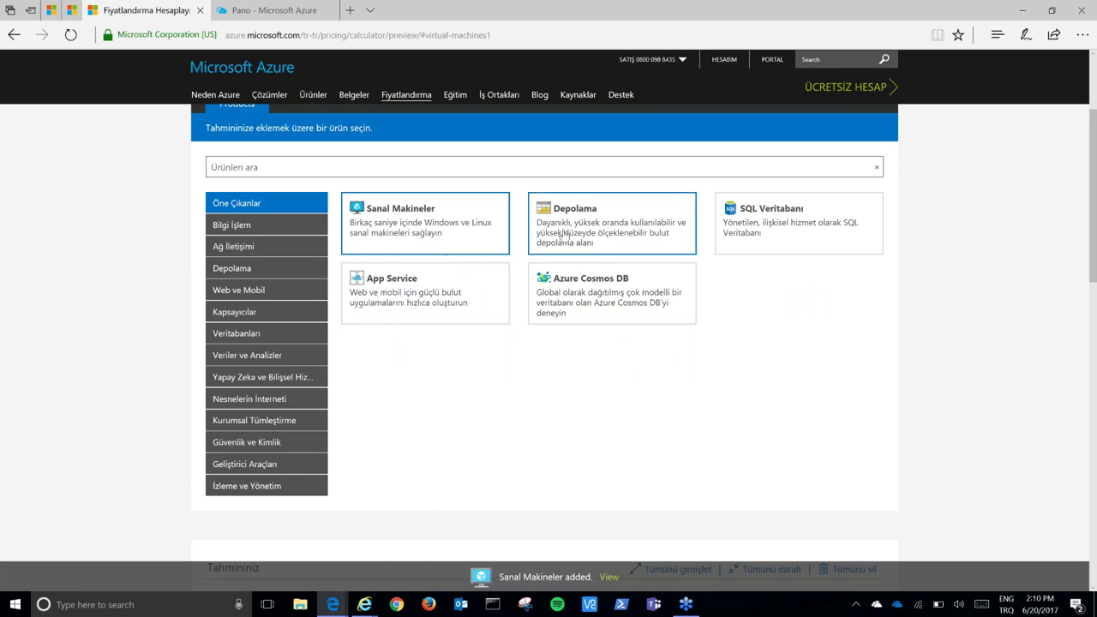
left_click(576, 233)
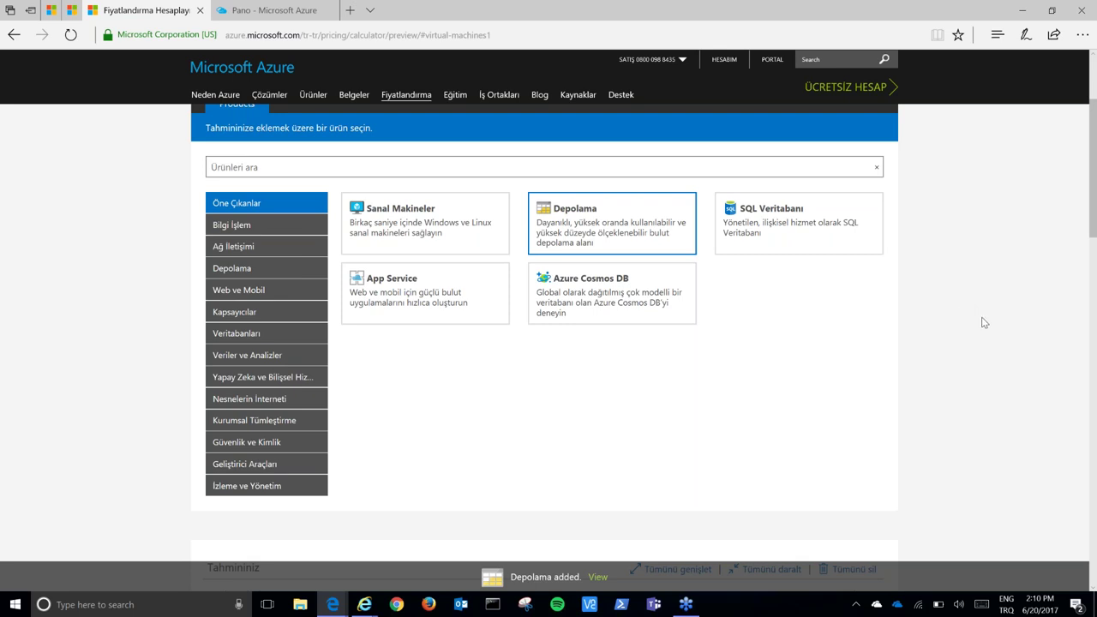
Set the region of the Sanal Makineler entry in the estimate to Batı Avrupa
scroll(984, 323, "down", 5)
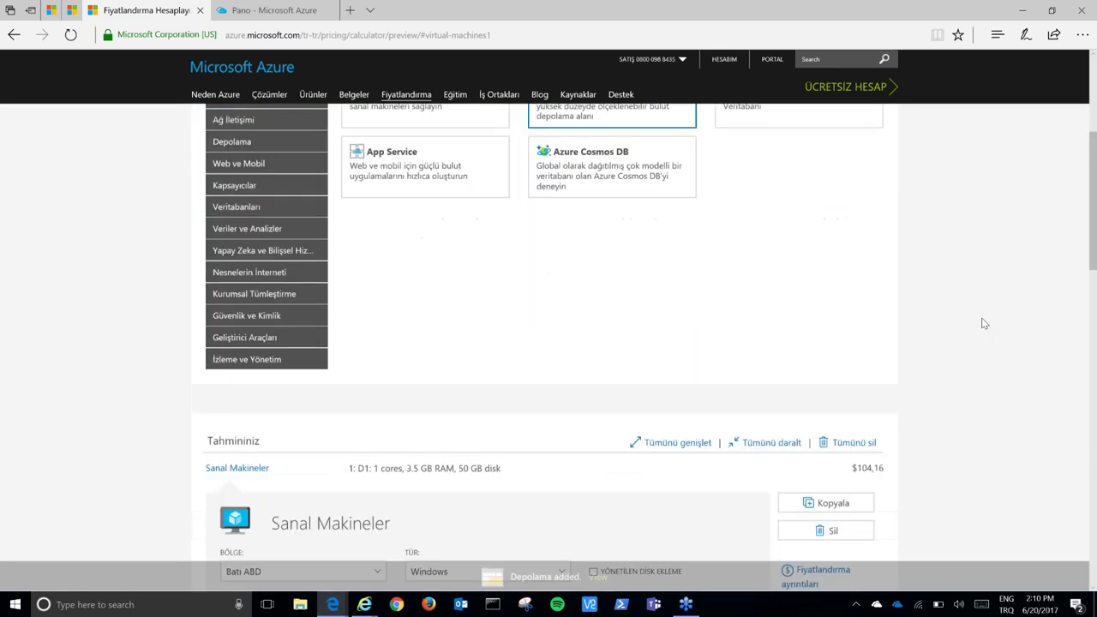
scroll(984, 325, "down", 3)
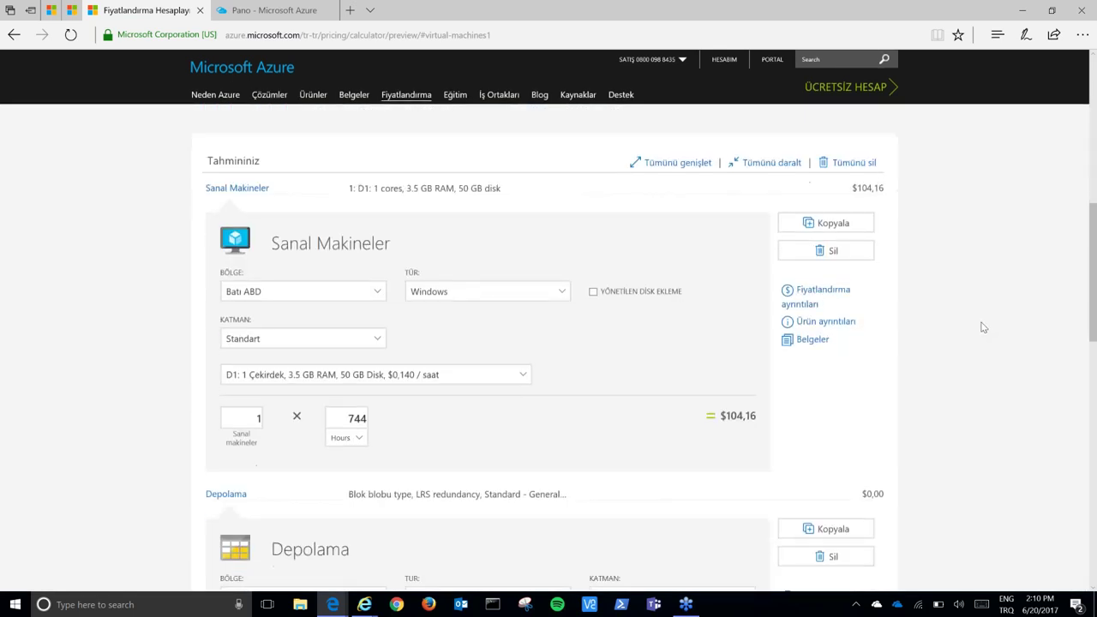
left_click(306, 218)
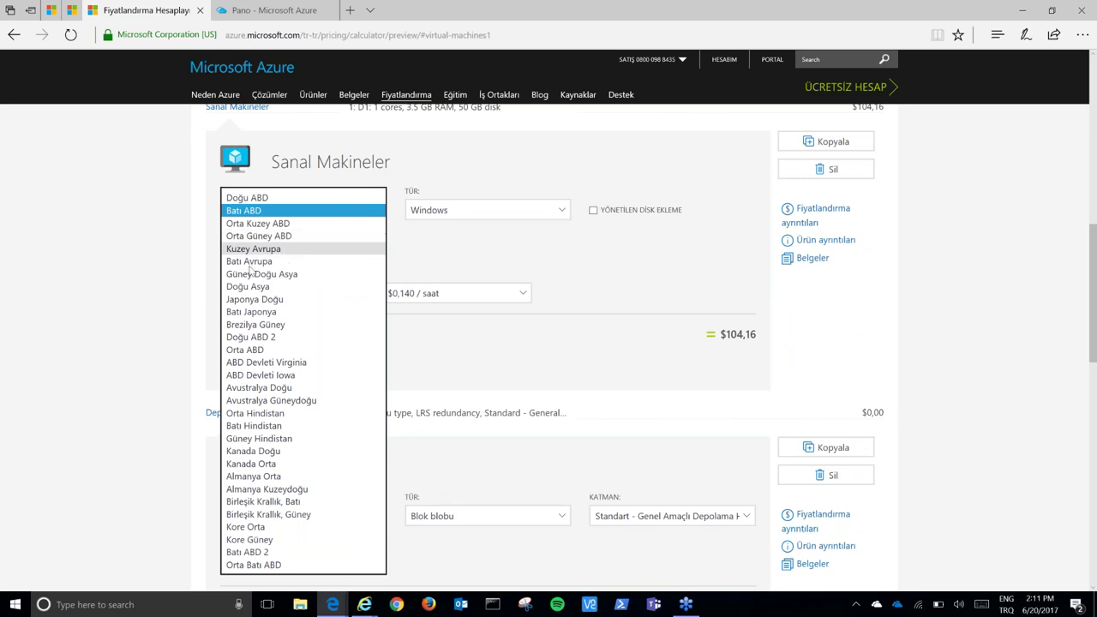
left_click(258, 262)
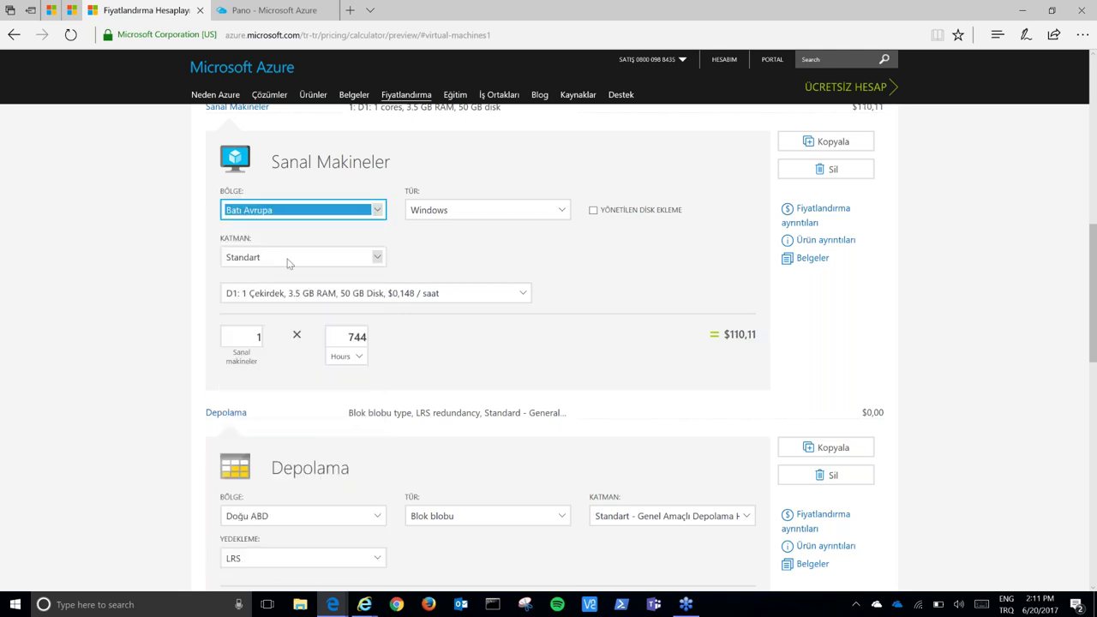
Review the operating system type and tier choices of the Sanal Makineler entry, keeping Windows and Standart
left_click(562, 211)
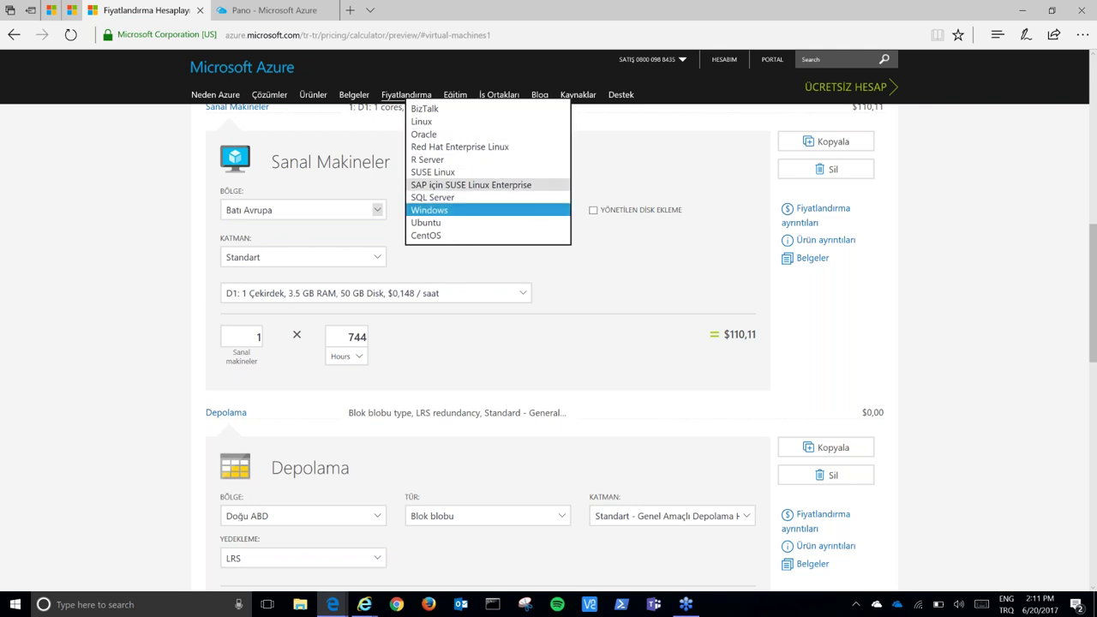
left_click(531, 213)
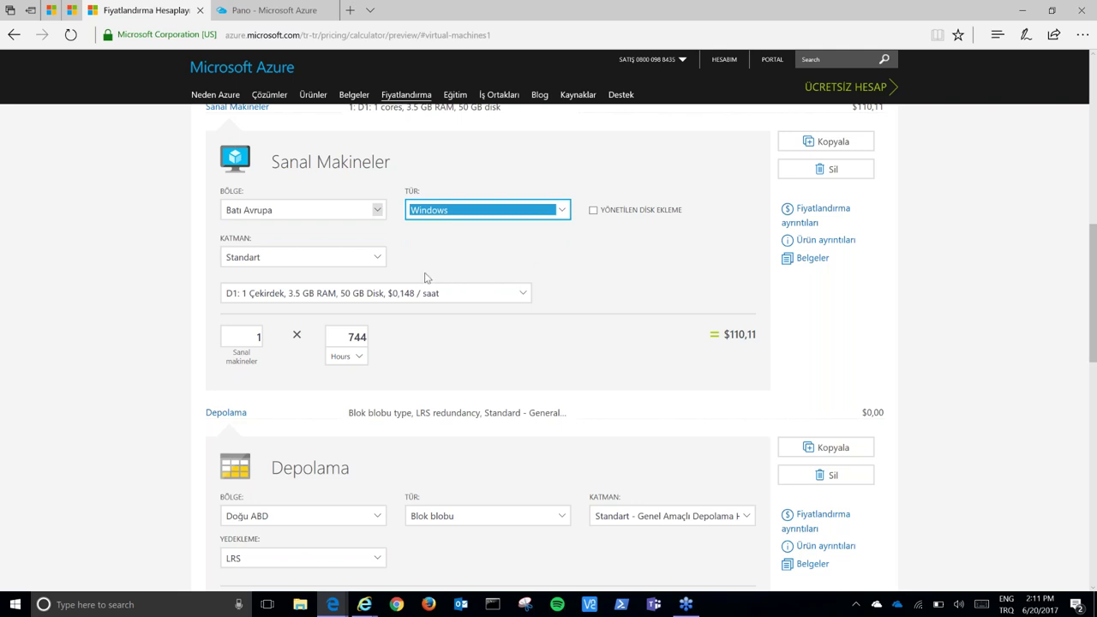
left_click(377, 257)
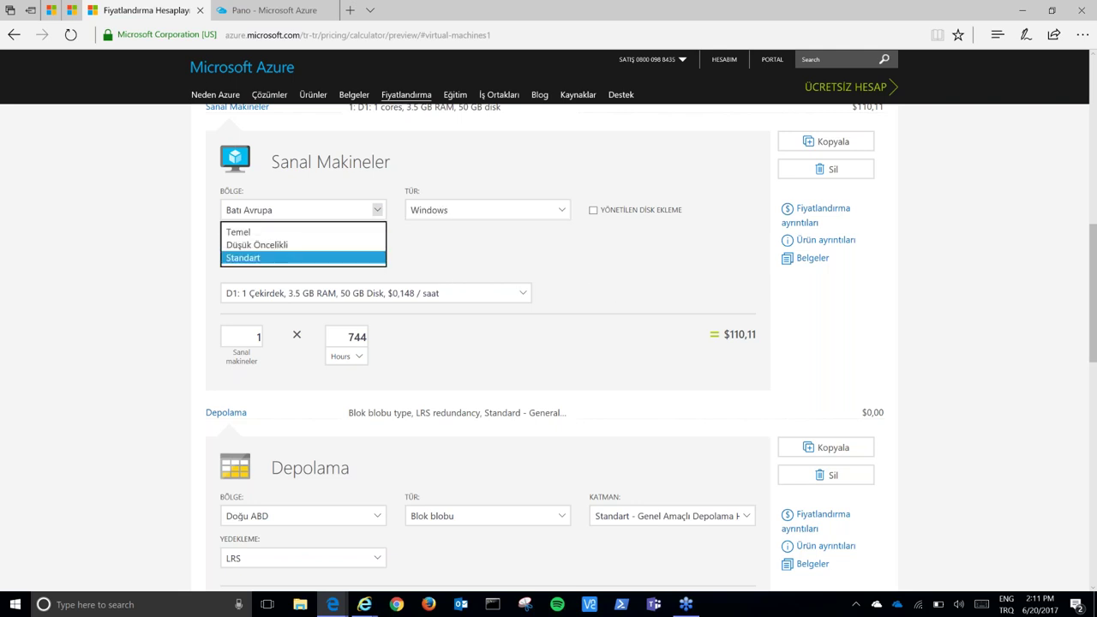
left_click(408, 265)
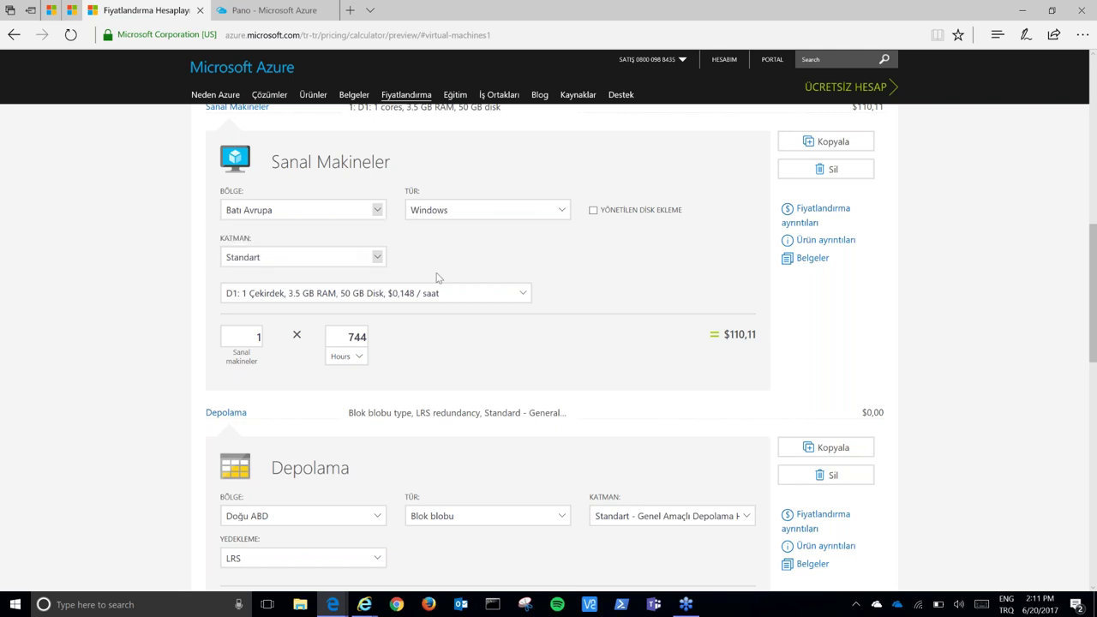
Examine the full list of virtual machine sizes with their cores, RAM, disk and hourly prices, keeping D1
left_click(521, 294)
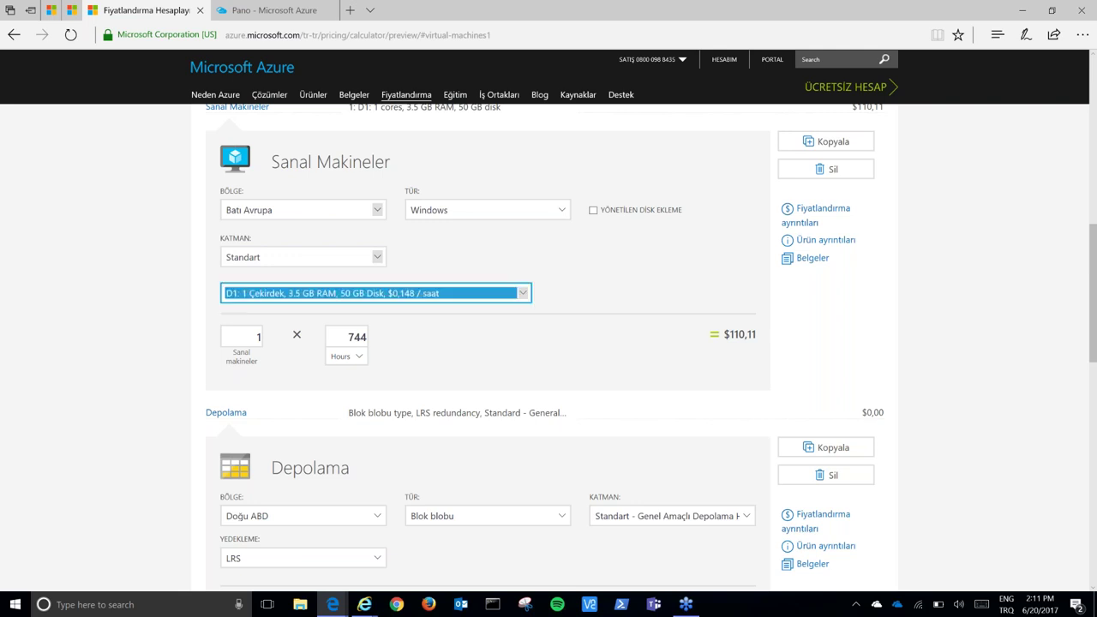
left_click(522, 293)
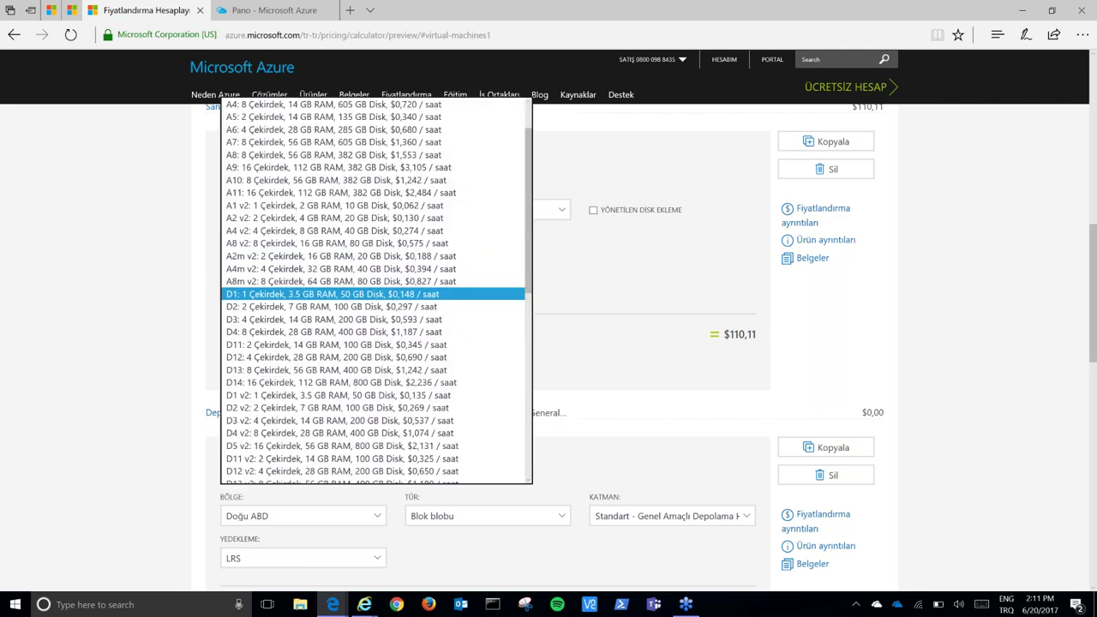
left_click_drag(530, 284, 529, 244)
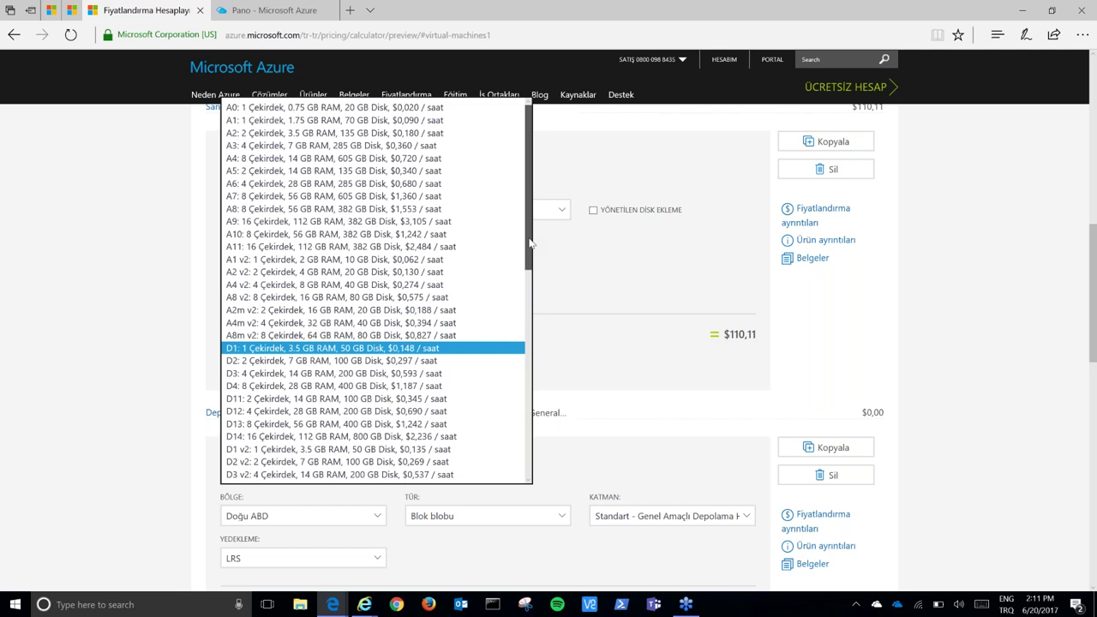
left_click_drag(529, 244, 505, 471)
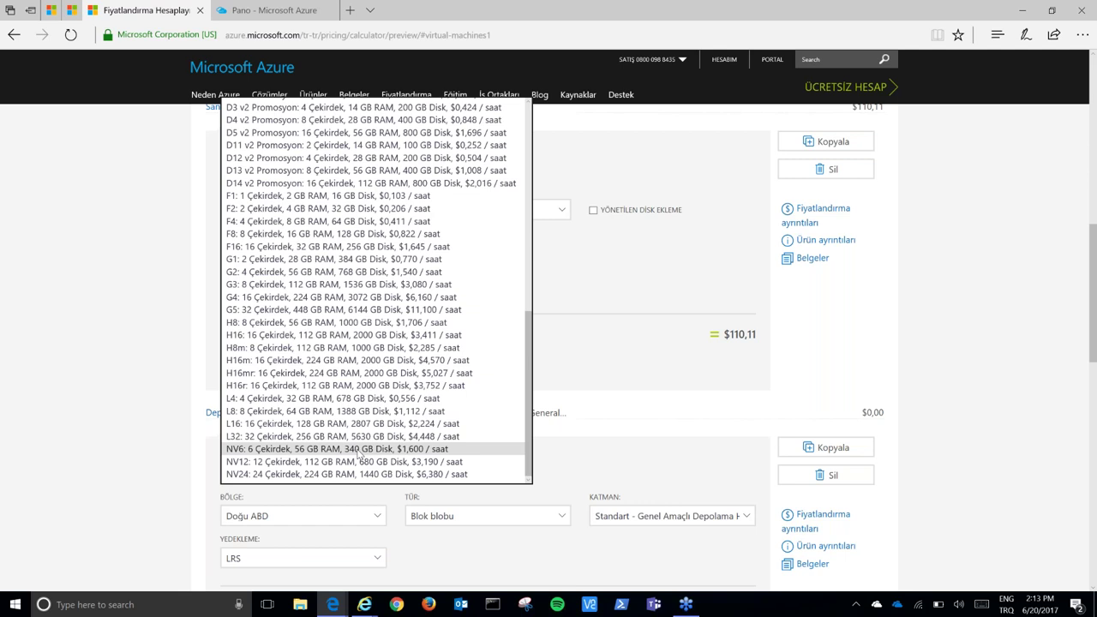
scroll(435, 338, "up", 3)
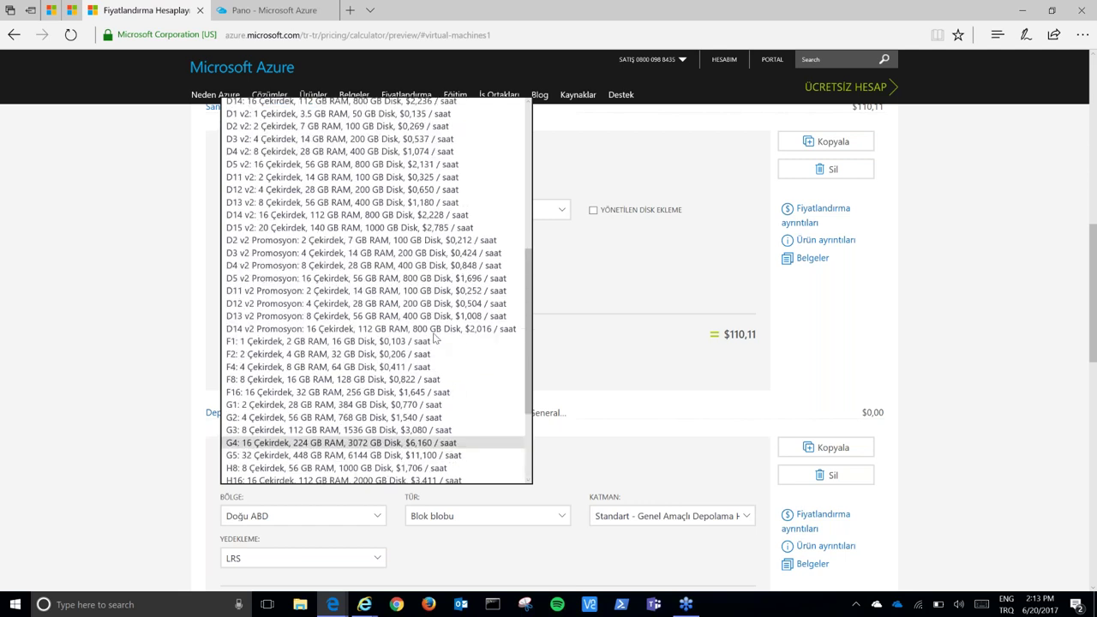
scroll(435, 339, "up", 2)
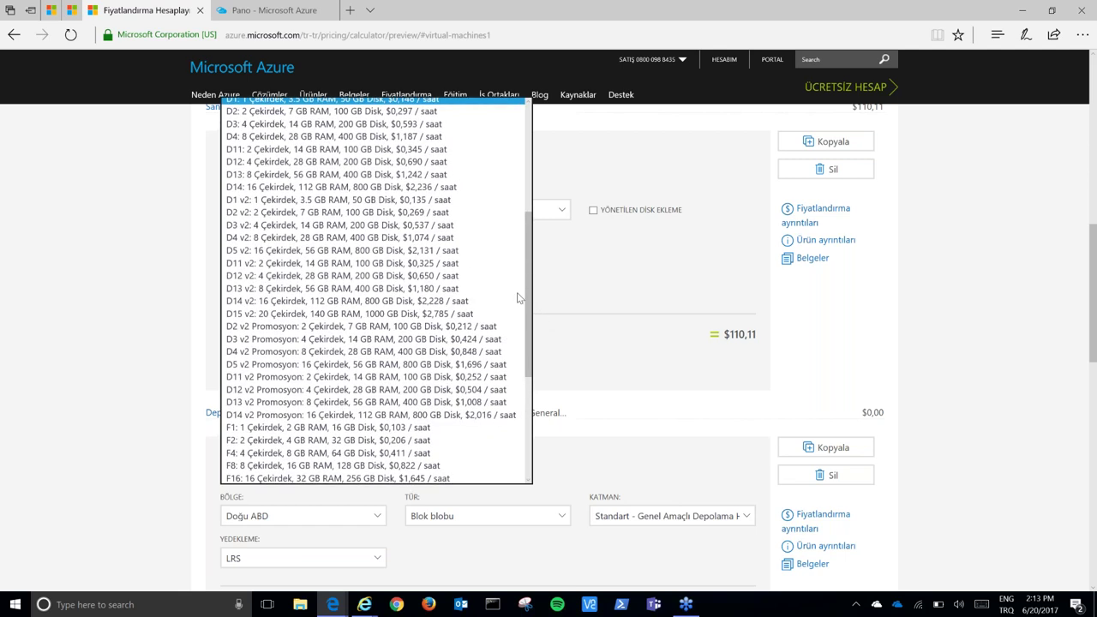
scroll(495, 290, "up", 2)
scroll(494, 290, "up", 3)
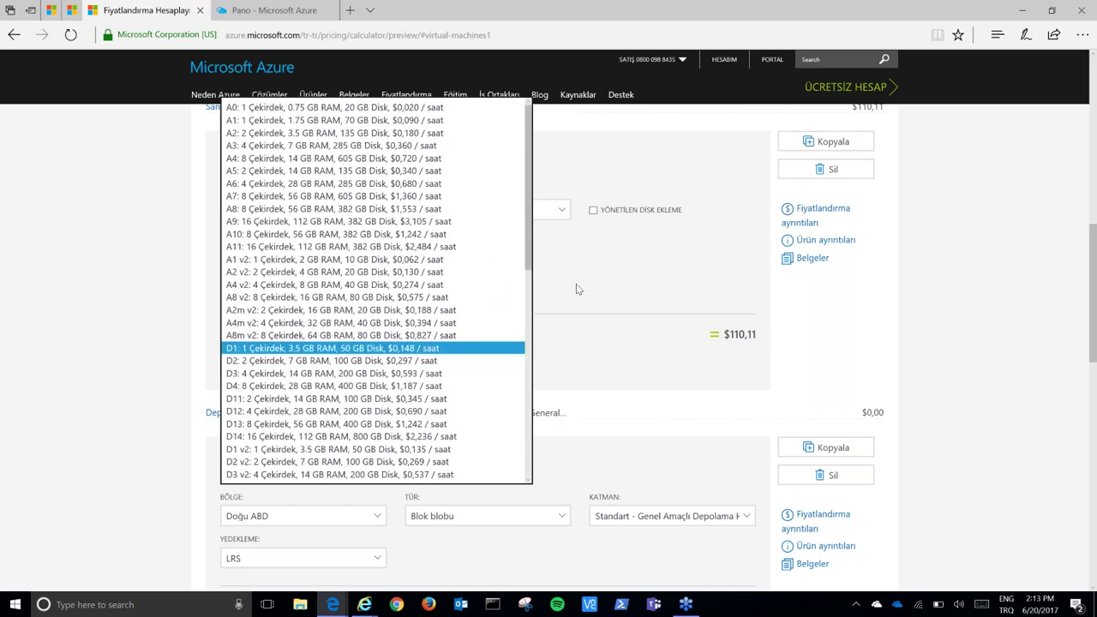
left_click(576, 290)
left_click(458, 293)
left_click(600, 292)
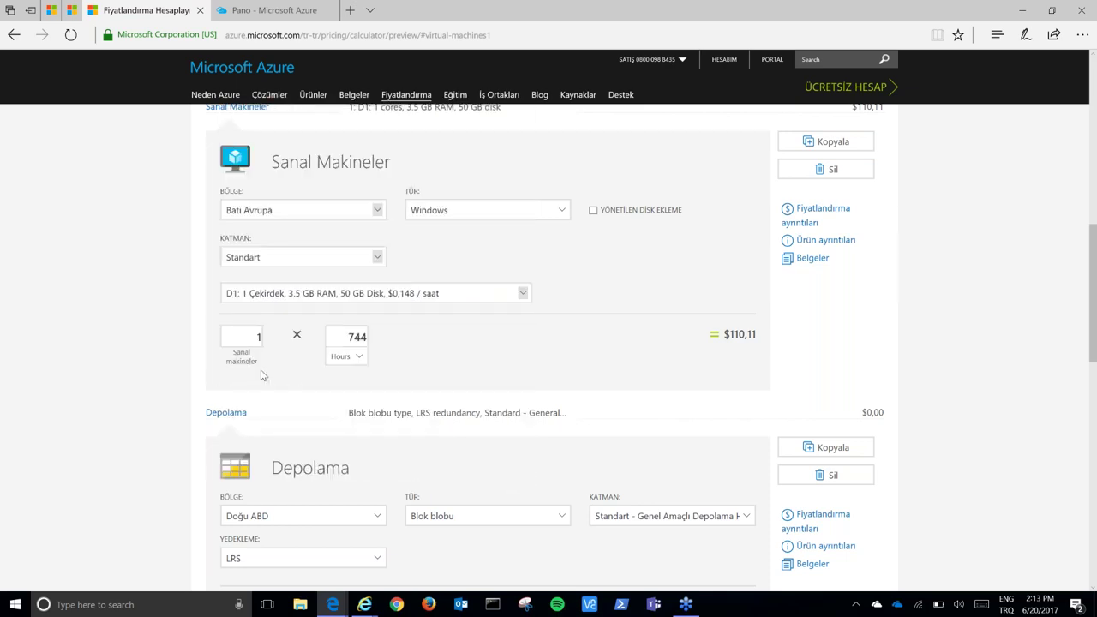
Annotate the page by underlining the Sanal makineler label and highlighting the machine count and hours fields in green
double_click(260, 338)
left_click(1026, 34)
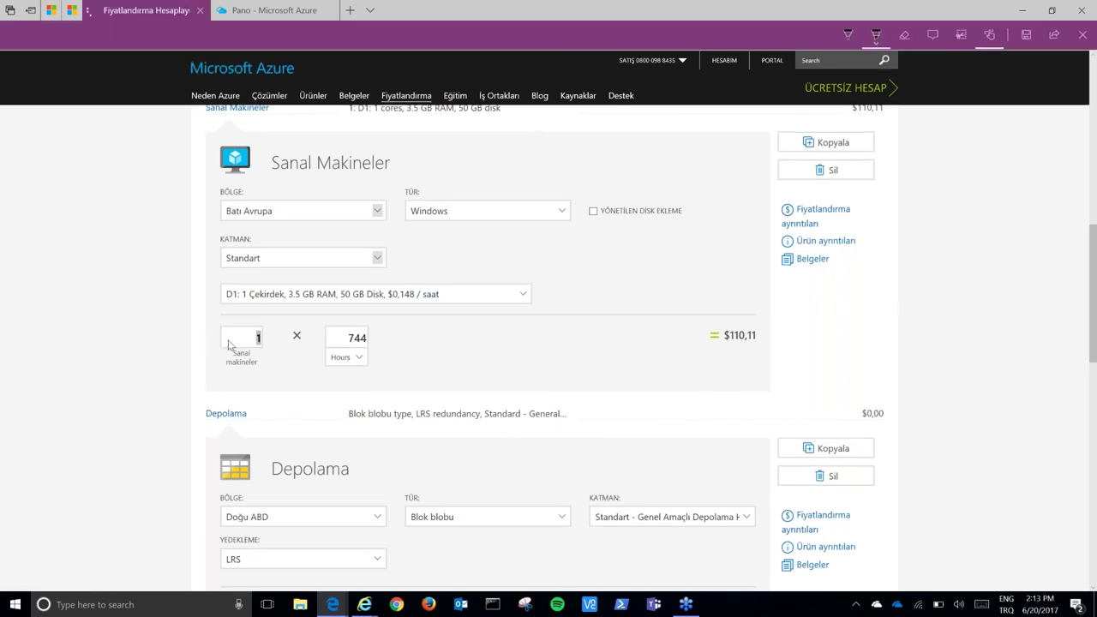
left_click_drag(223, 355, 254, 358)
left_click(876, 35)
left_click_drag(214, 339, 379, 343)
left_click(314, 337)
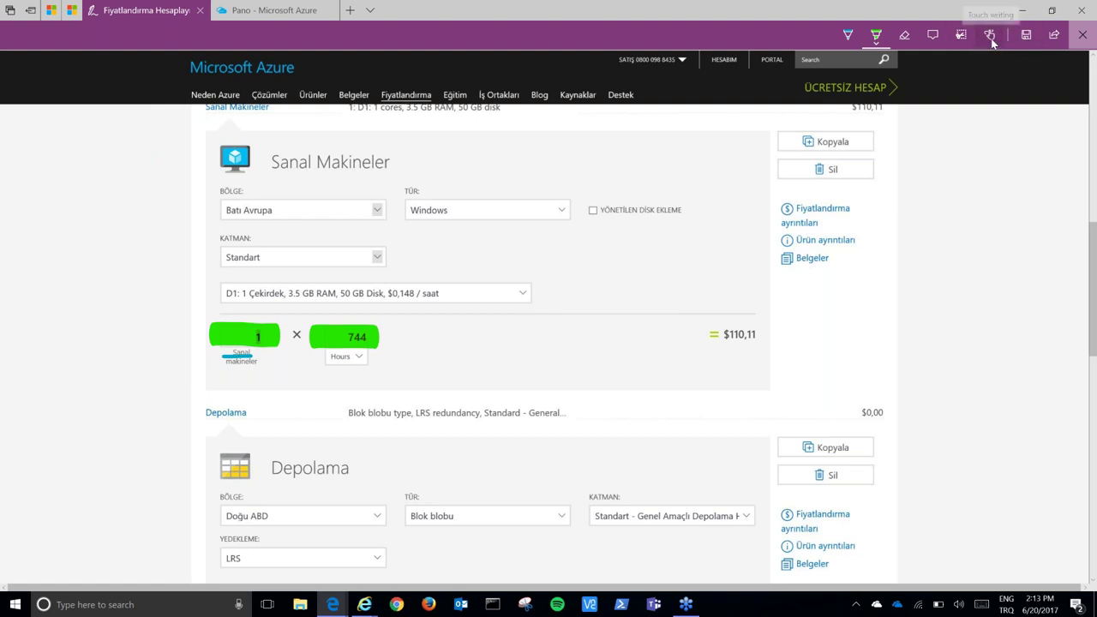
Leave web note mode on the calculator page without saving the annotations
scroll(654, 277, "down", 1)
scroll(655, 277, "down", 4)
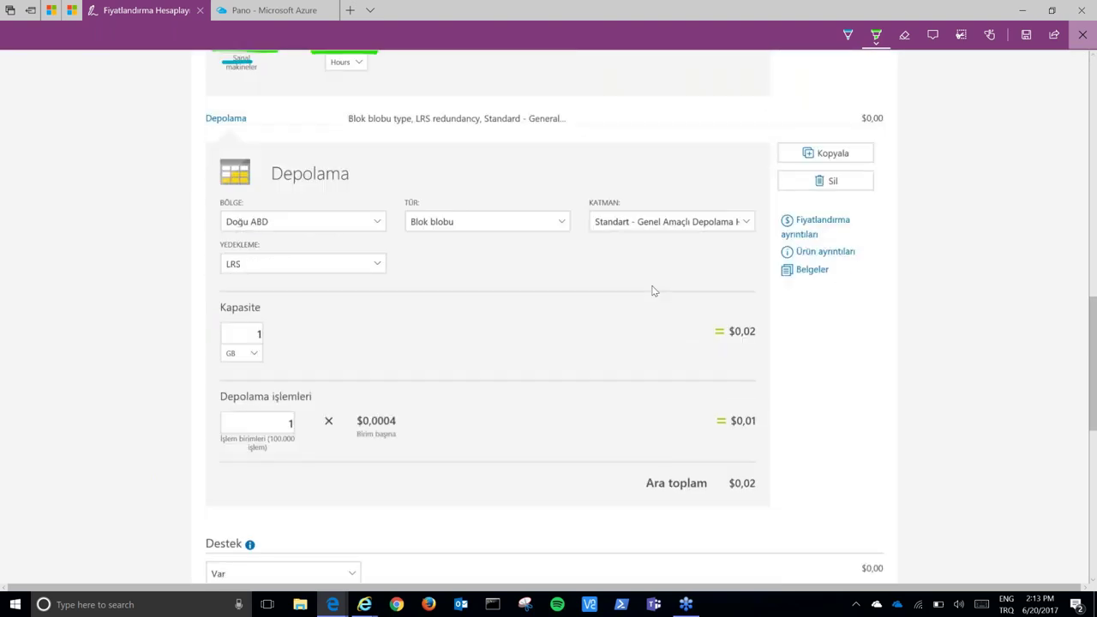
scroll(652, 291, "down", 1)
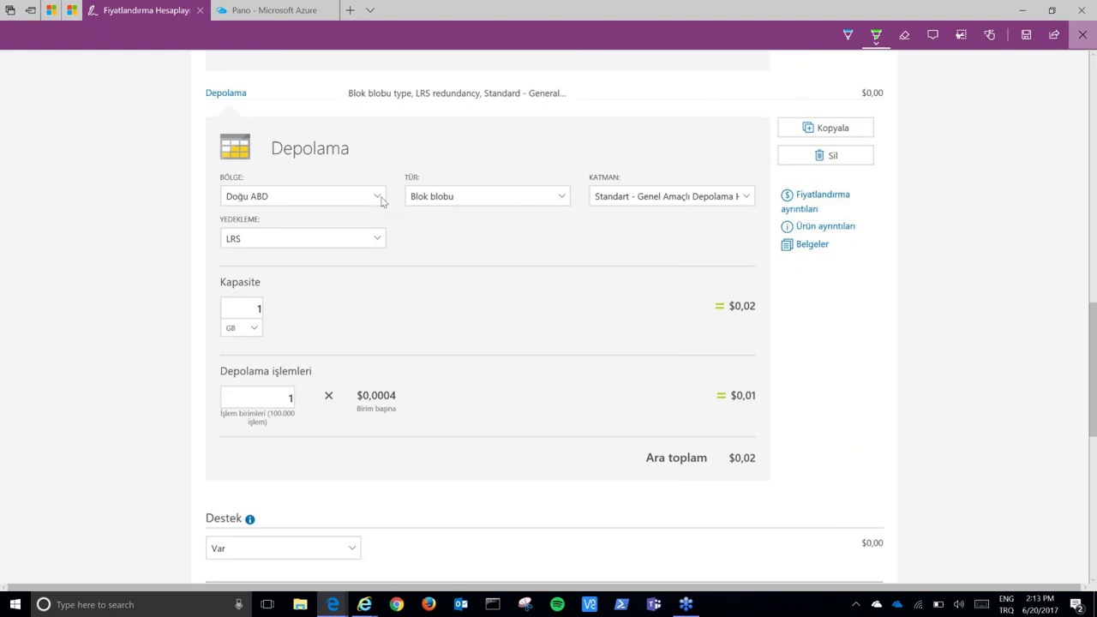
left_click(1077, 34)
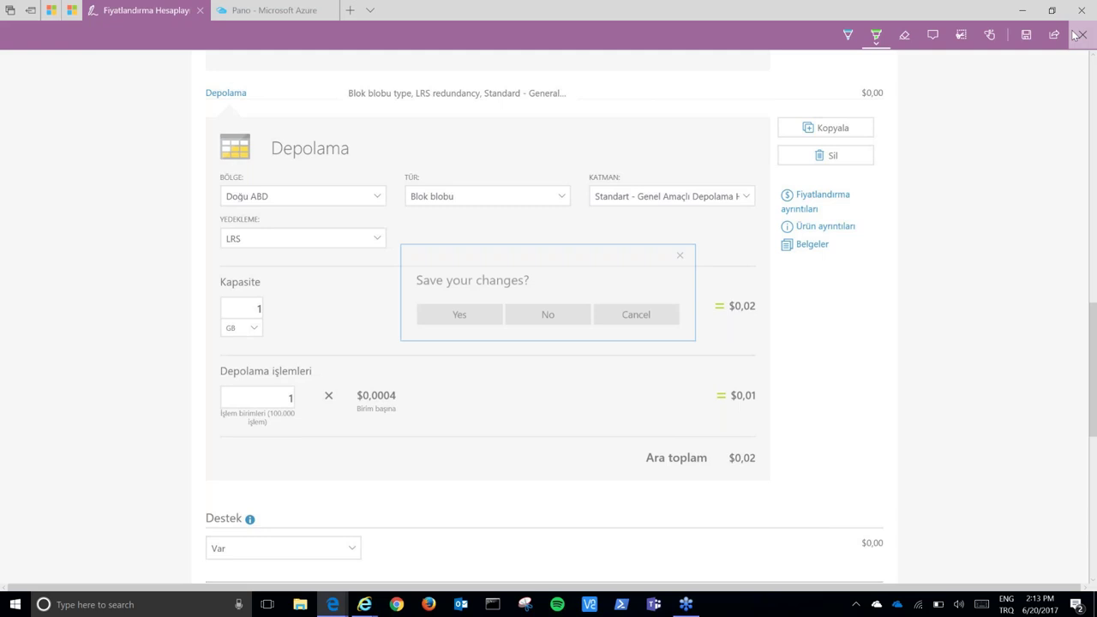
left_click(548, 315)
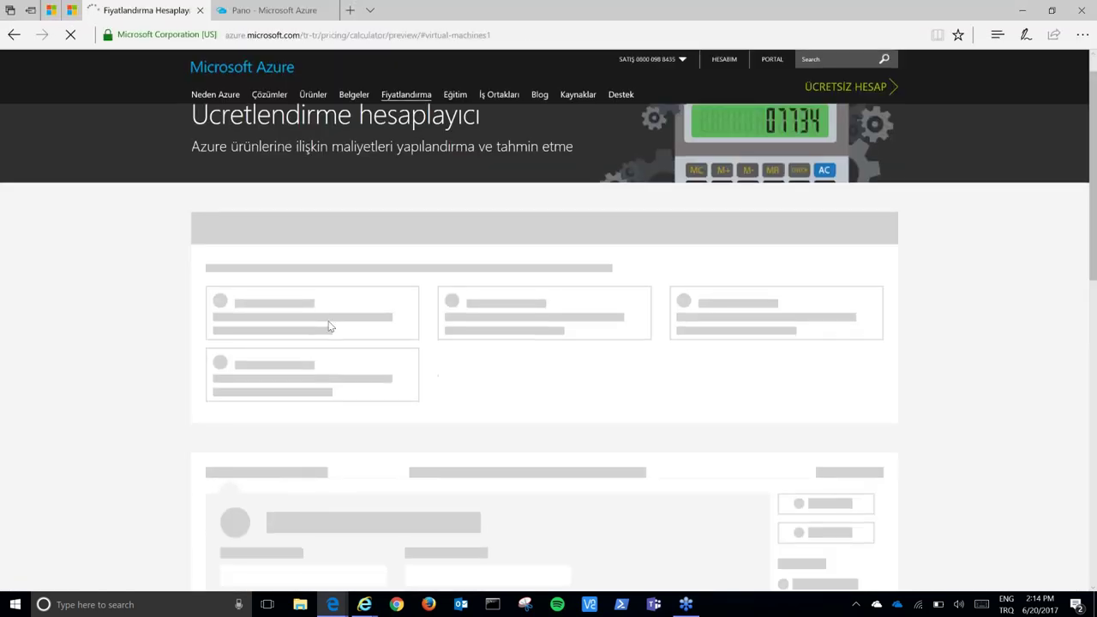
Add Depolama to the estimate on the reloaded page and set its region to Batı Avrupa
scroll(326, 343, "down", 15)
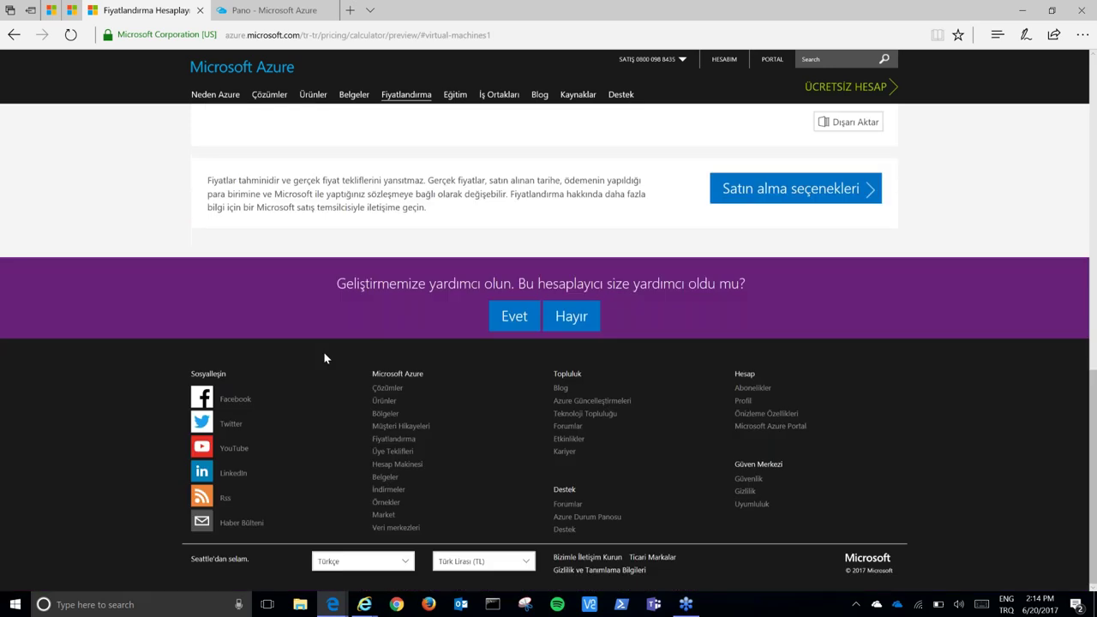
scroll(325, 358, "up", 15)
left_click(632, 175)
scroll(578, 458, "down", 5)
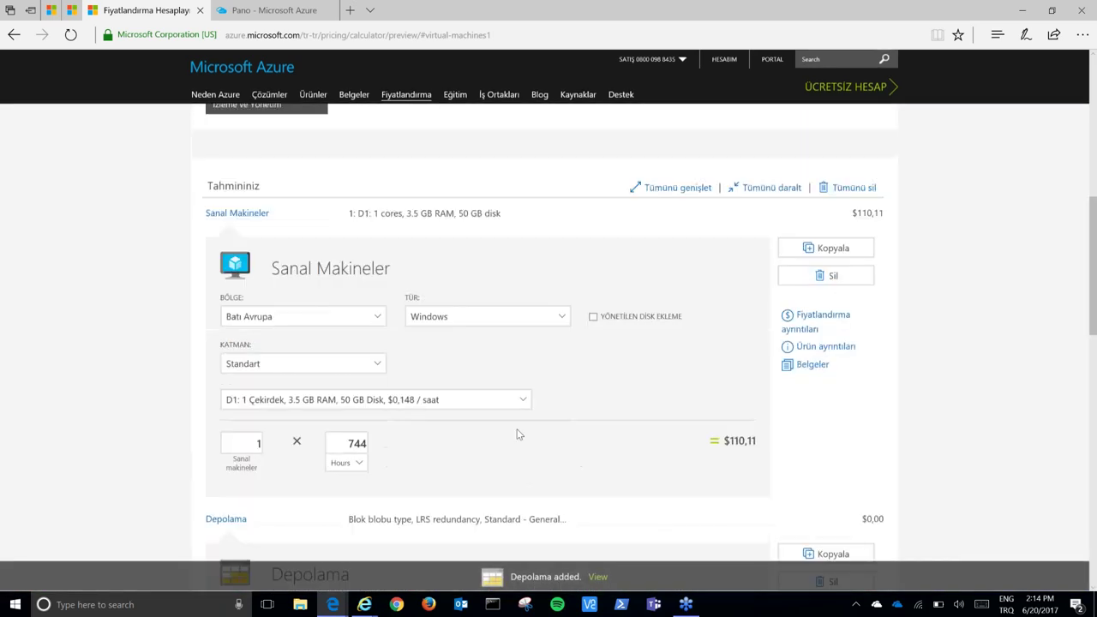
scroll(518, 434, "down", 7)
scroll(449, 417, "up", 3)
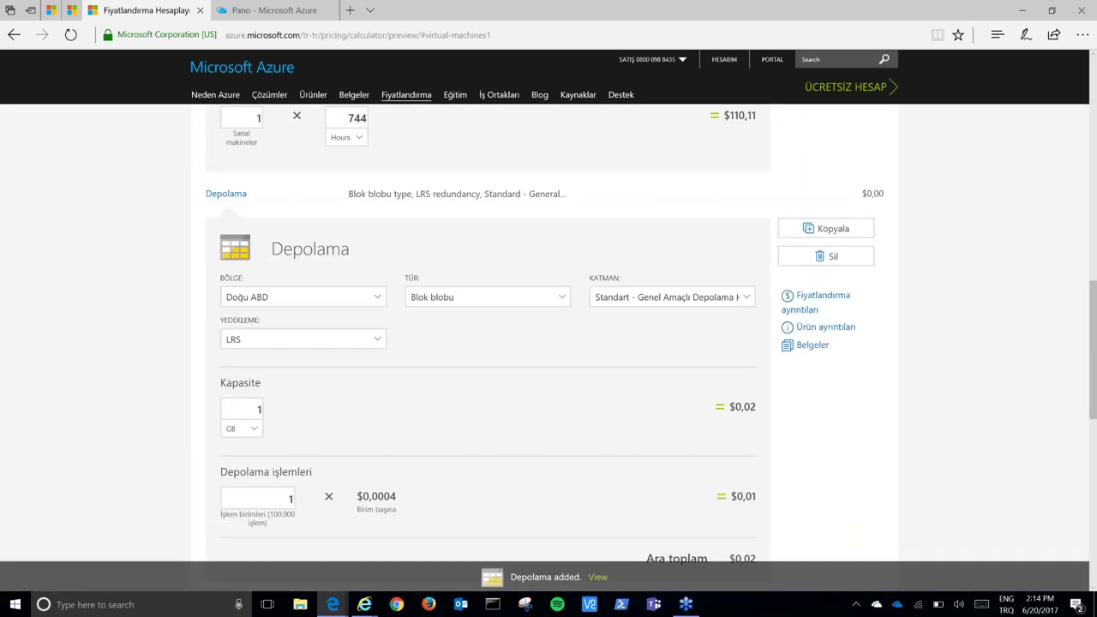
left_click(321, 298)
left_click(258, 272)
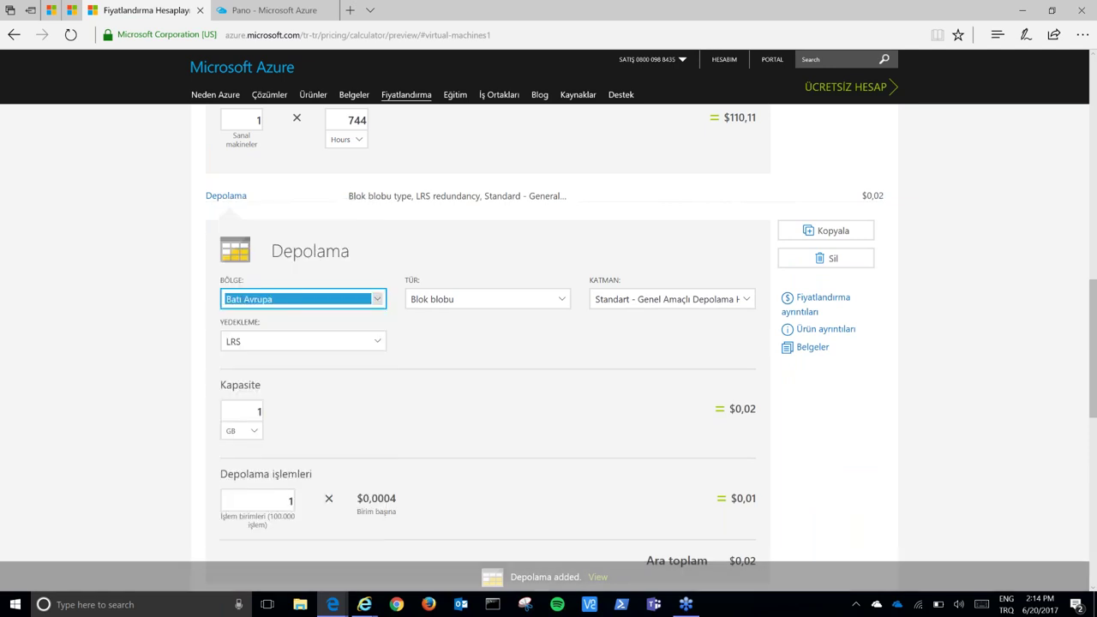
Review the type, tier and redundancy options for Depolama, keeping Blok blobu, the standard general-purpose tier and LRS
left_click(463, 299)
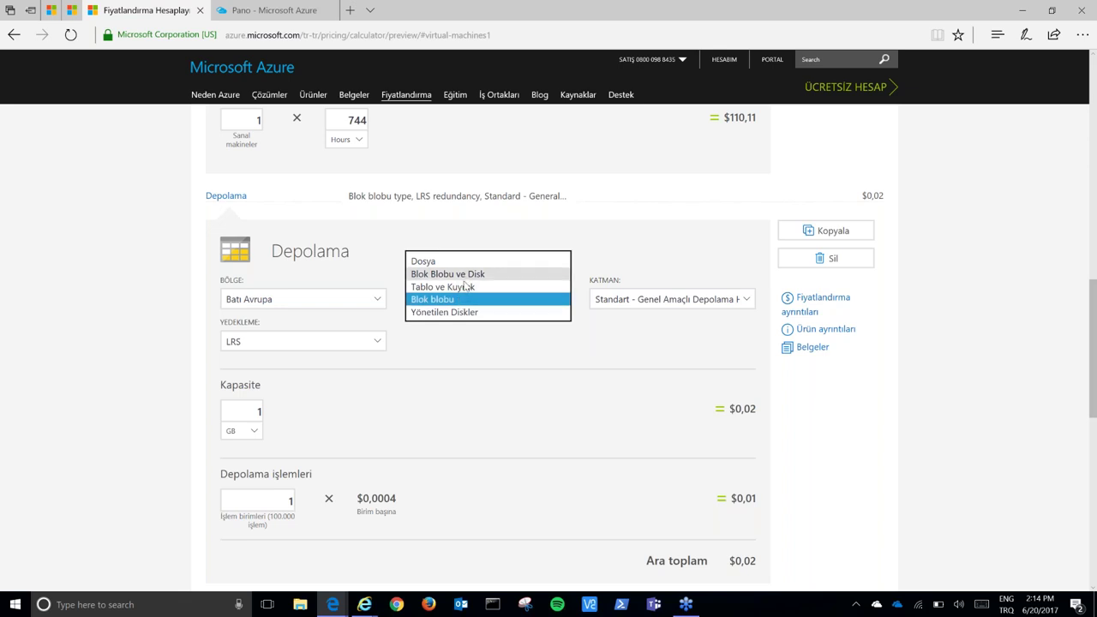
left_click(468, 300)
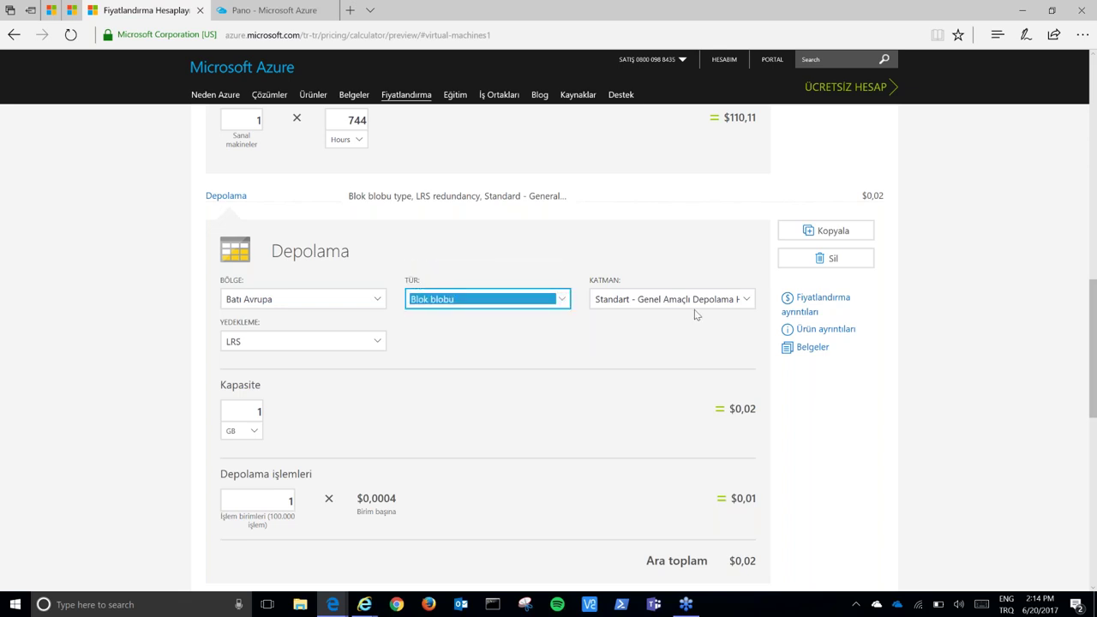
left_click(711, 309)
left_click(375, 340)
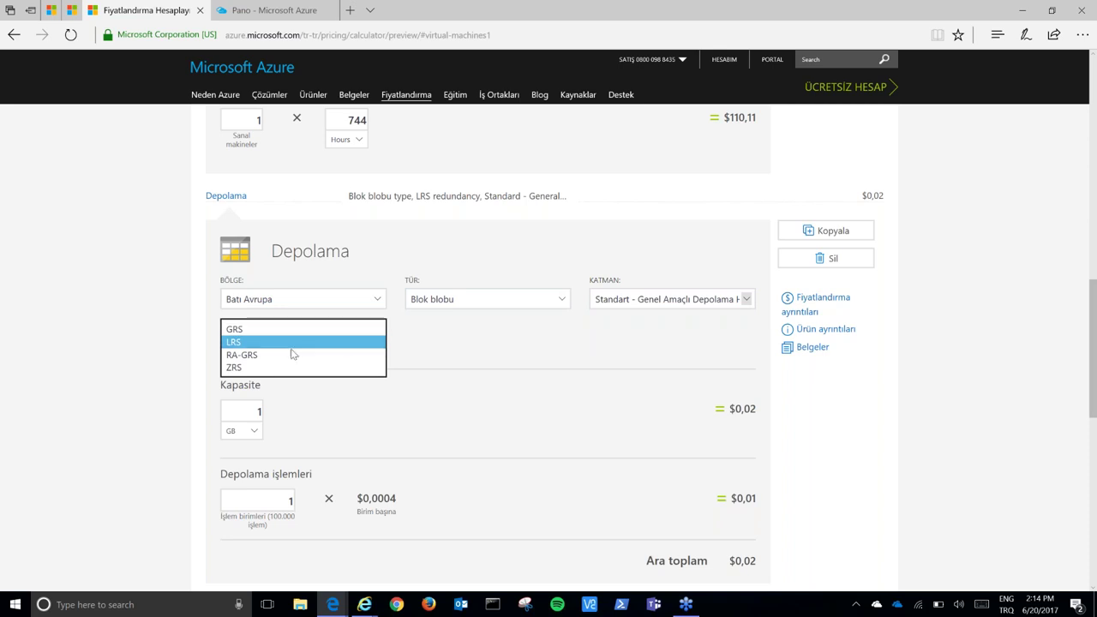
left_click(436, 383)
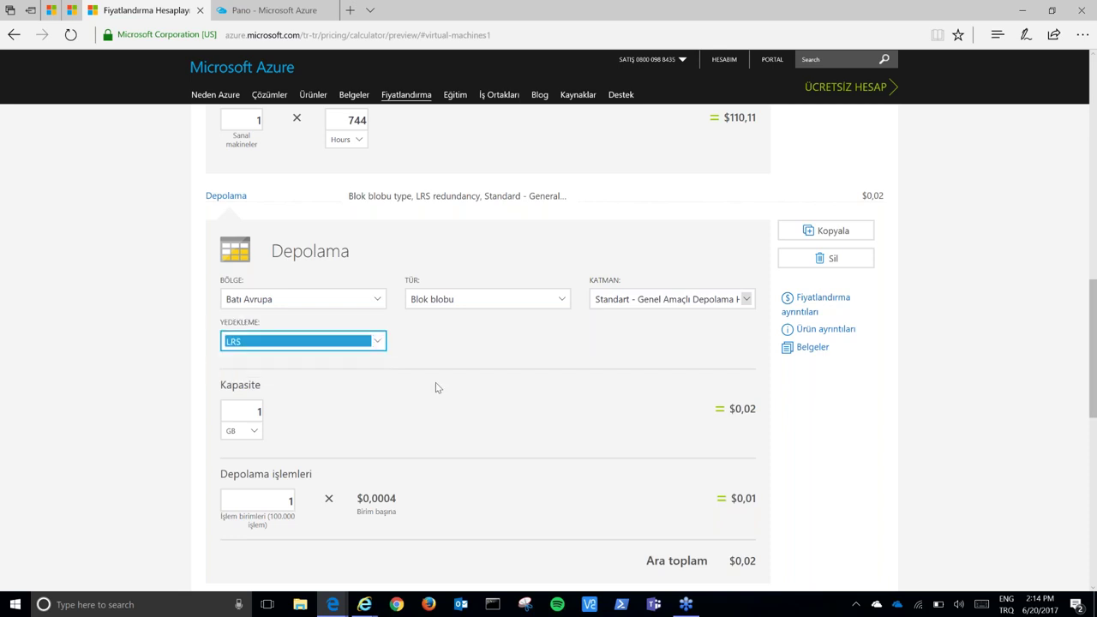
Set the Depolama capacity unit to TB and select the amount of the capacity price to point it out
left_click(254, 431)
left_click(252, 443)
scroll(590, 417, "down", 1)
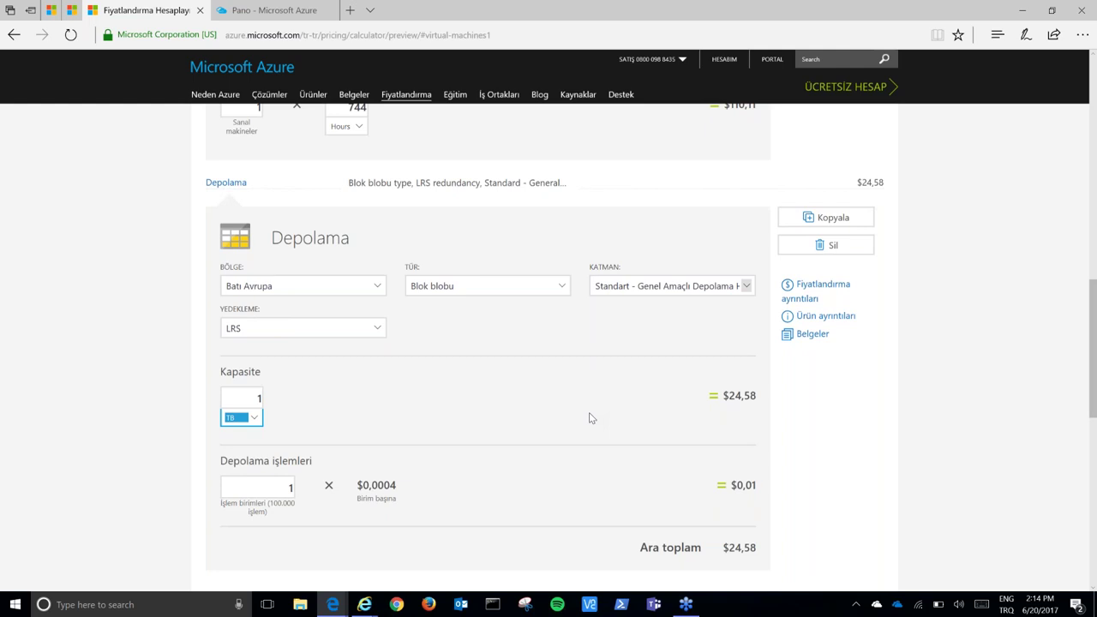
left_click_drag(729, 330, 759, 329)
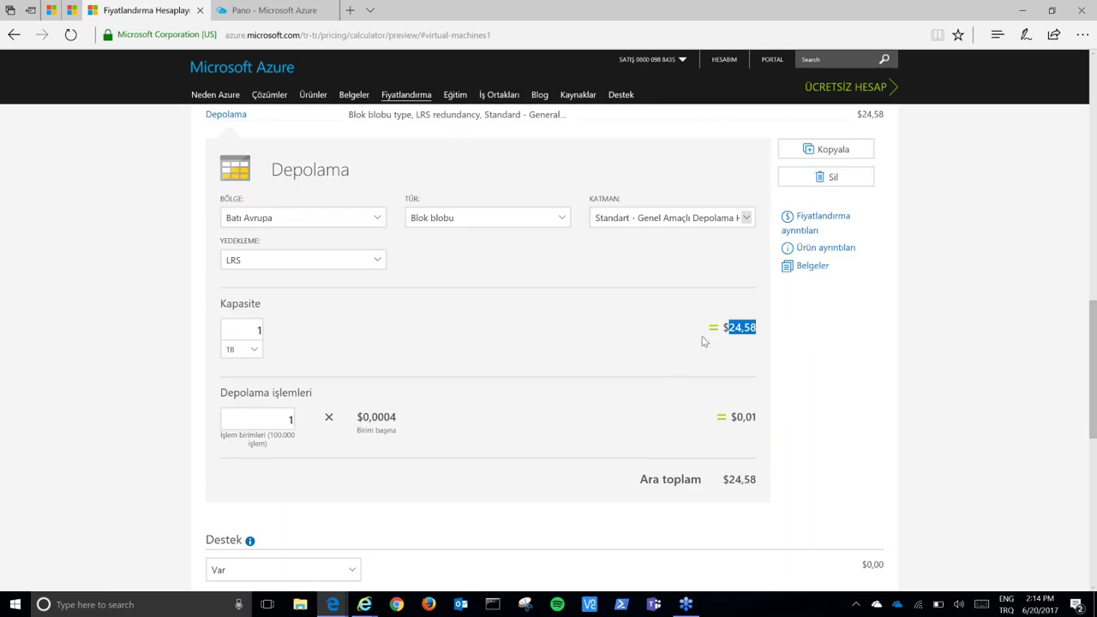
Browse the calculator's product categories from Bilgi İşlem through Veriler ve Analizler to examine the services each one offers
scroll(646, 360, "up", 1)
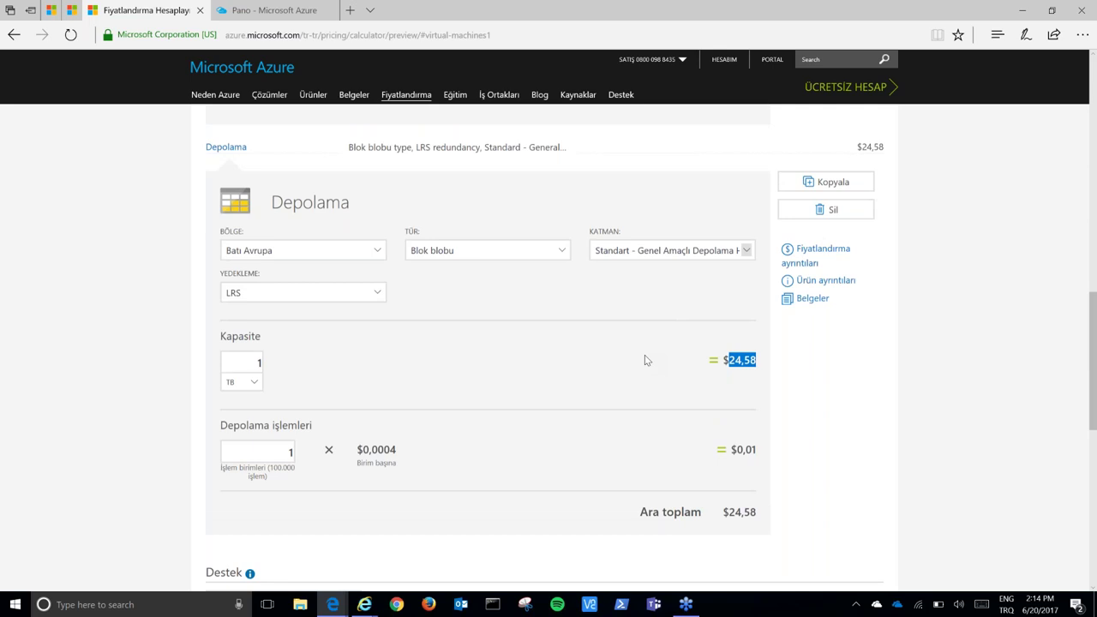
scroll(644, 360, "up", 1)
scroll(650, 420, "up", 1)
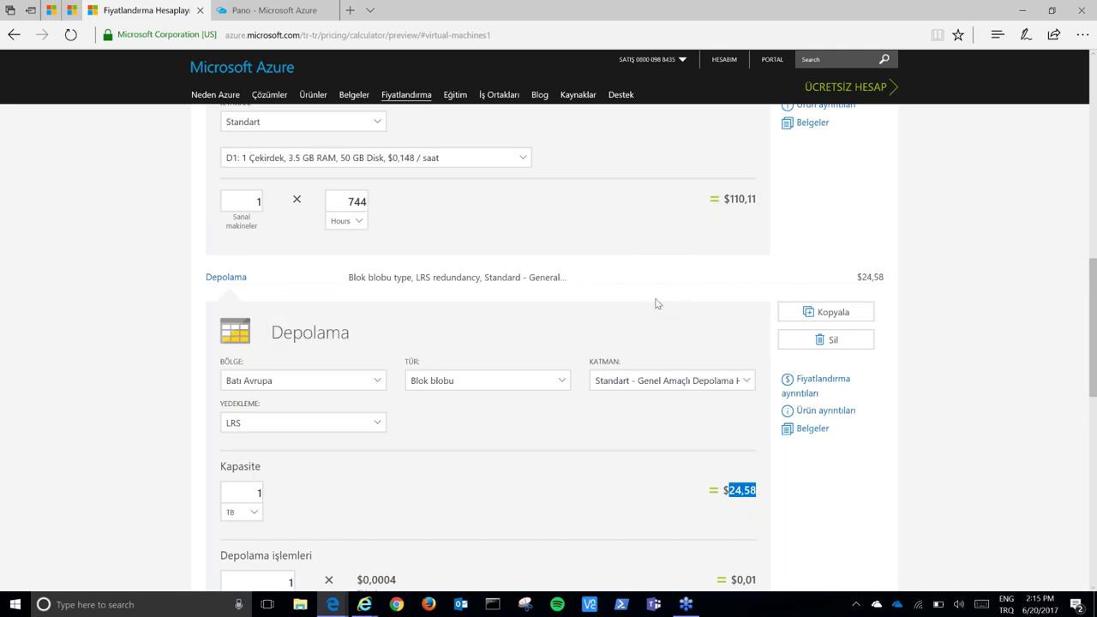
scroll(683, 303, "up", 1)
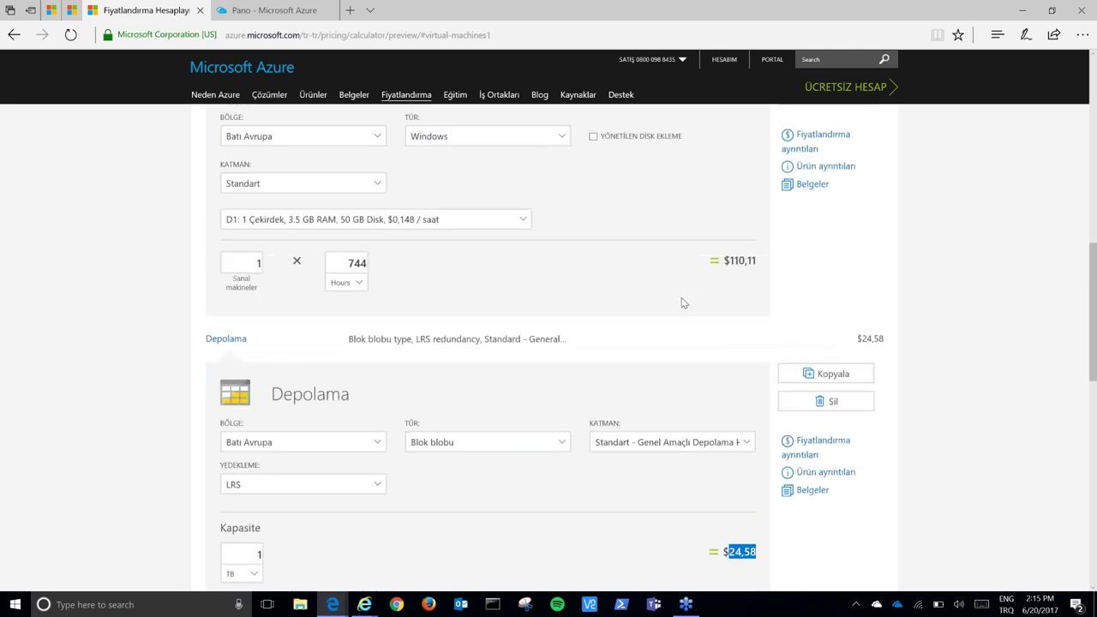
scroll(684, 302, "up", 6)
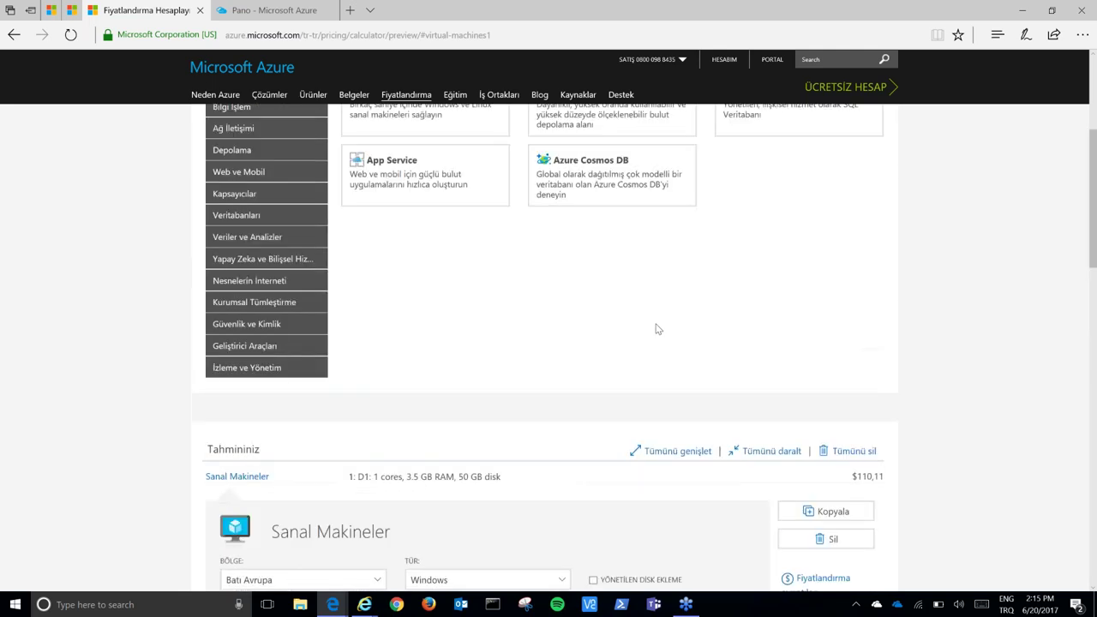
scroll(658, 329, "up", 1)
left_click(273, 176)
scroll(301, 242, "up", 1)
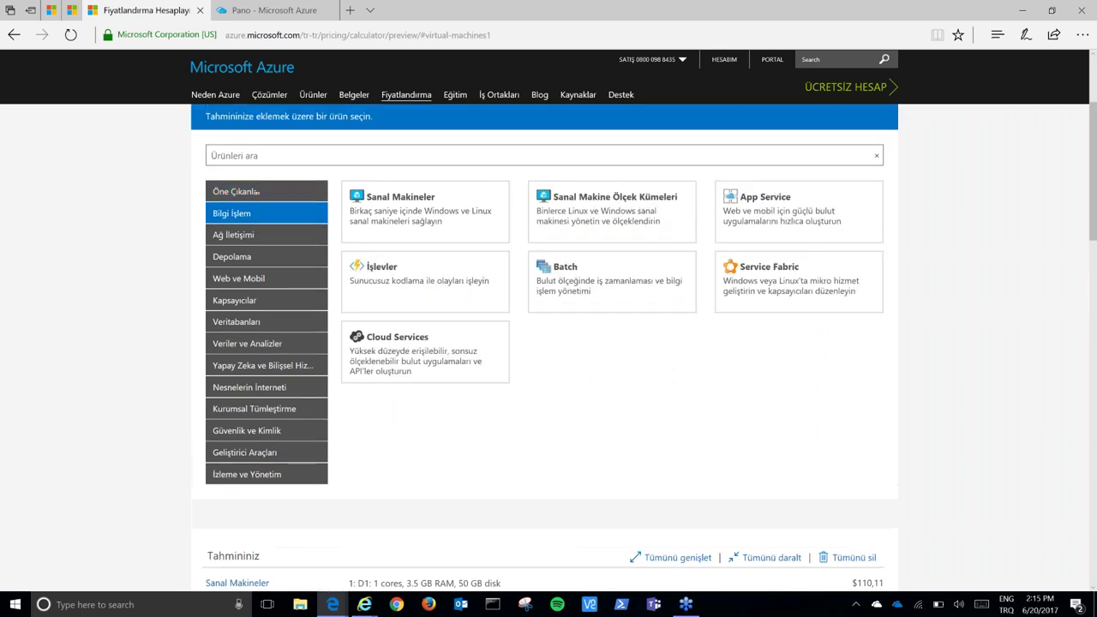
scroll(245, 277, "up", 1)
left_click(245, 276)
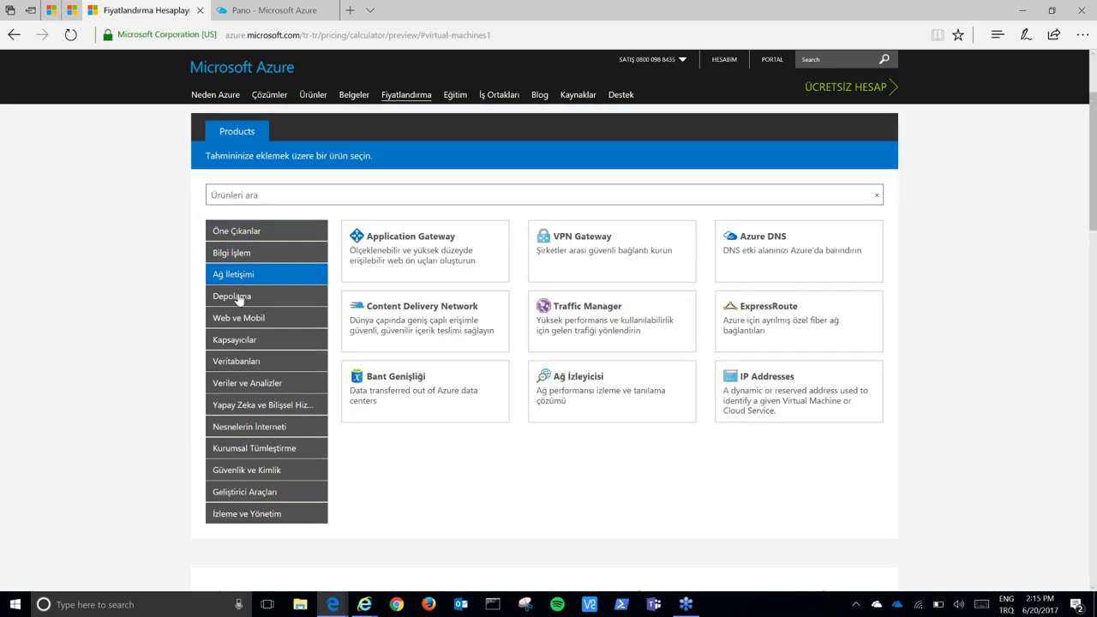
left_click(240, 298)
left_click(239, 320)
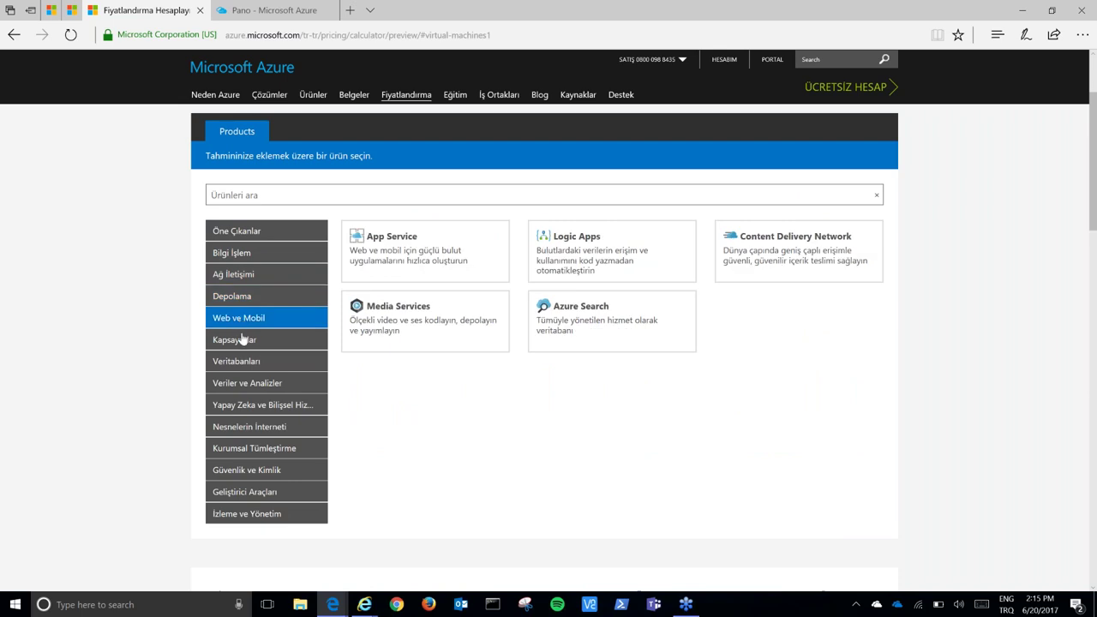
left_click(242, 342)
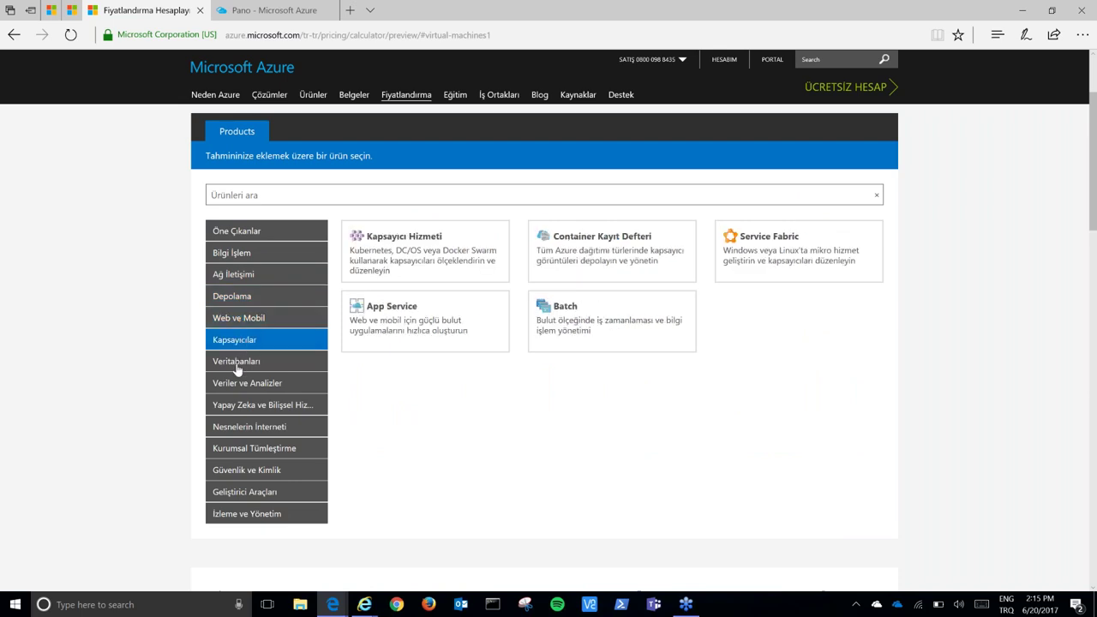
left_click(237, 364)
left_click(230, 384)
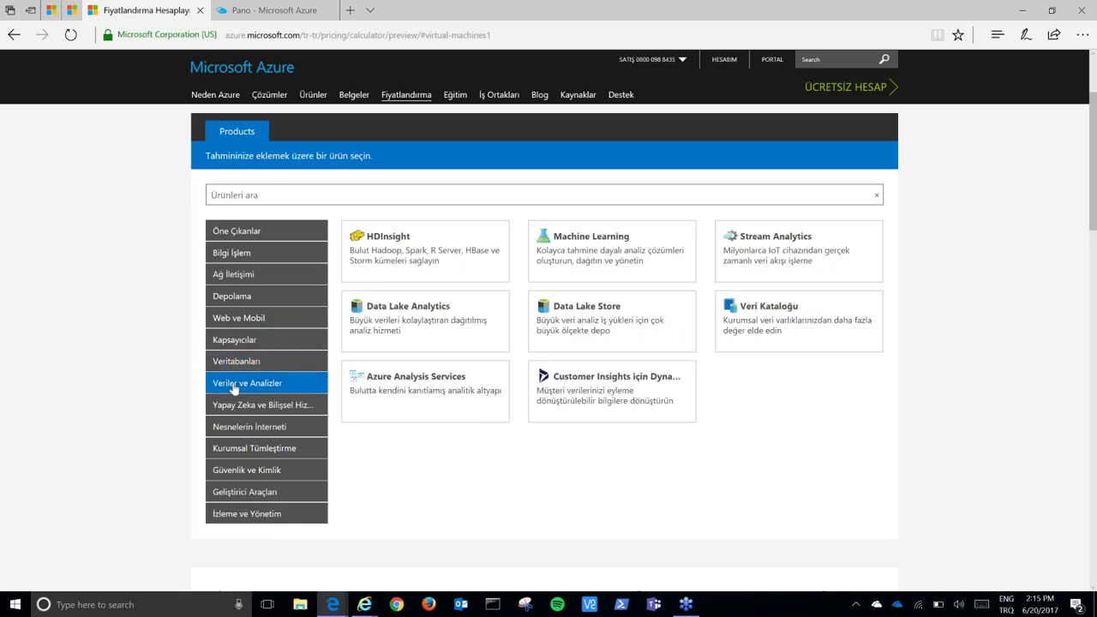
Switch to the Azure portal dashboard and point out the portal.azure.com part of its address
left_click(271, 7)
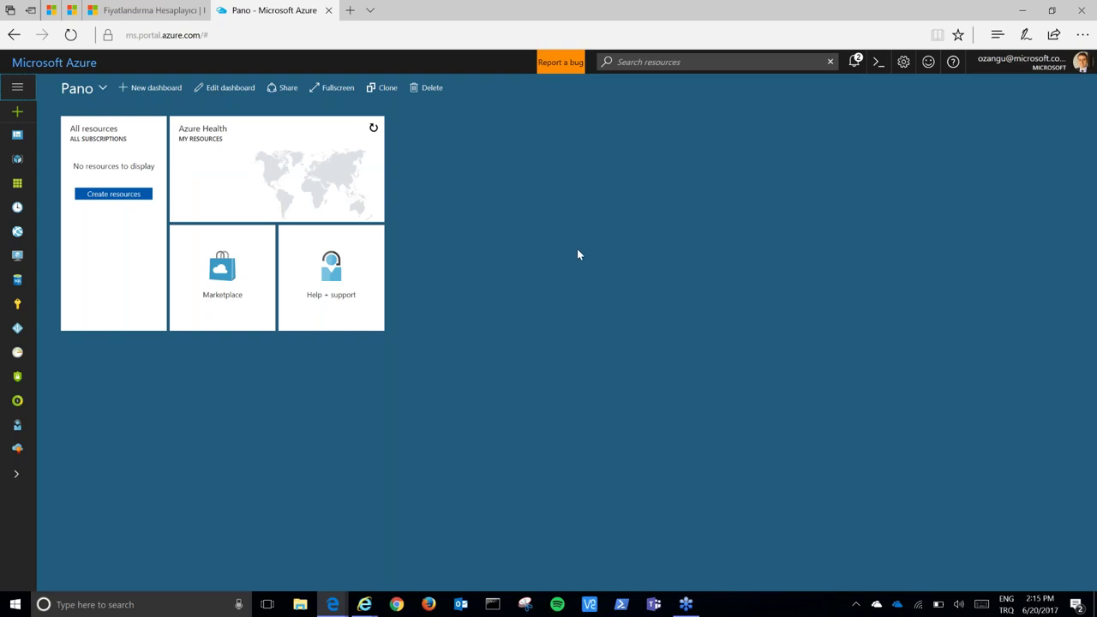
left_click(139, 34)
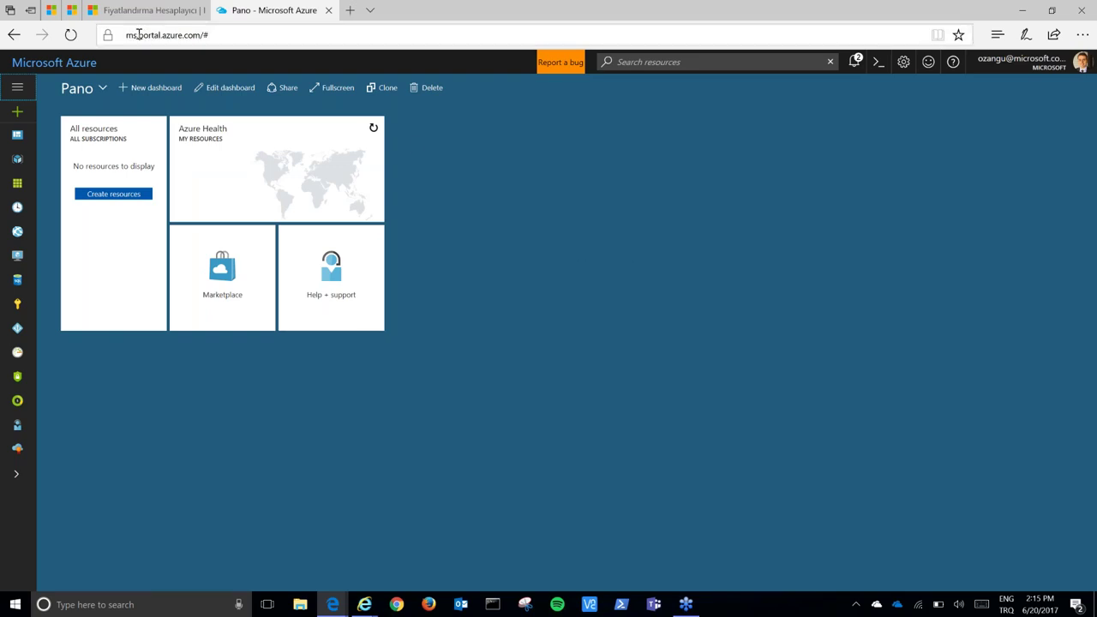
left_click_drag(150, 35, 227, 32)
left_click(174, 34)
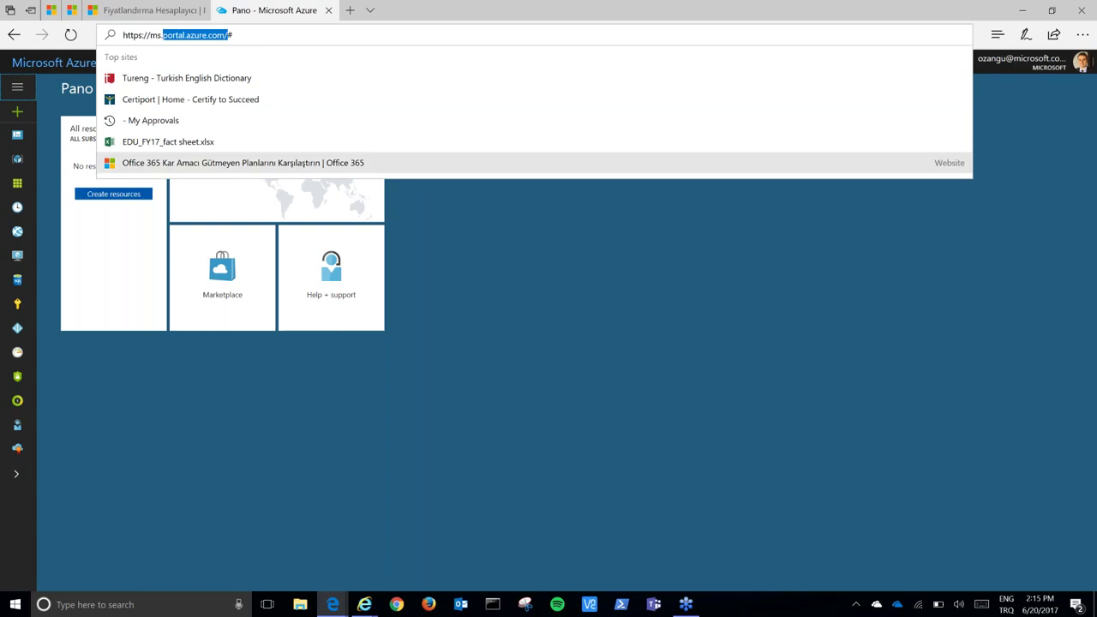
left_click(480, 295)
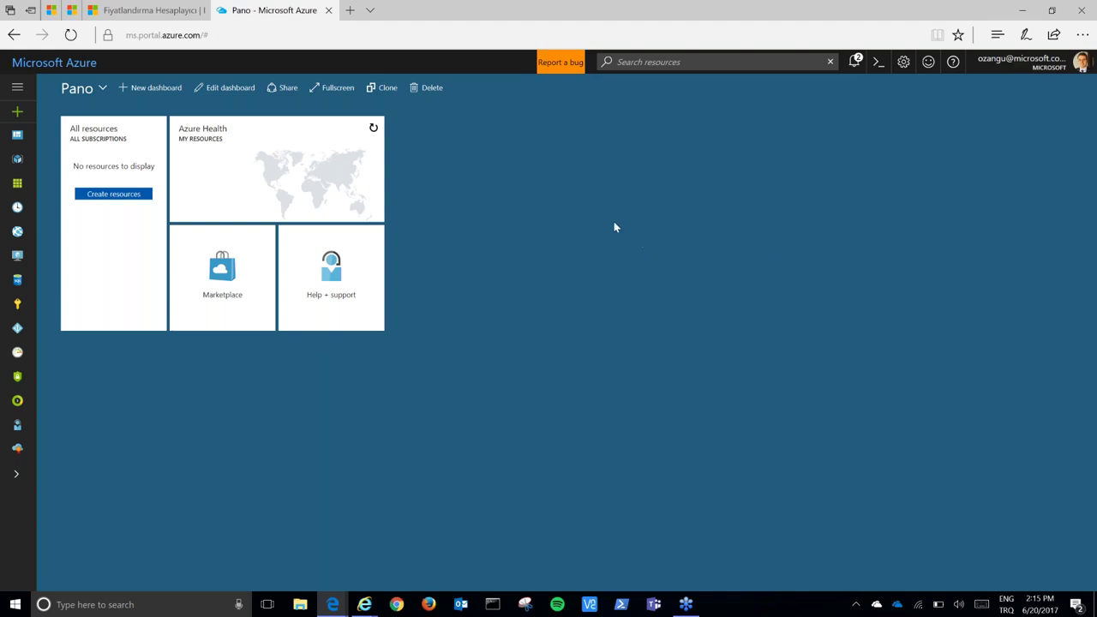
Expand the portal's service menu, start a new resource and show the Compute category of the marketplace
left_click(17, 88)
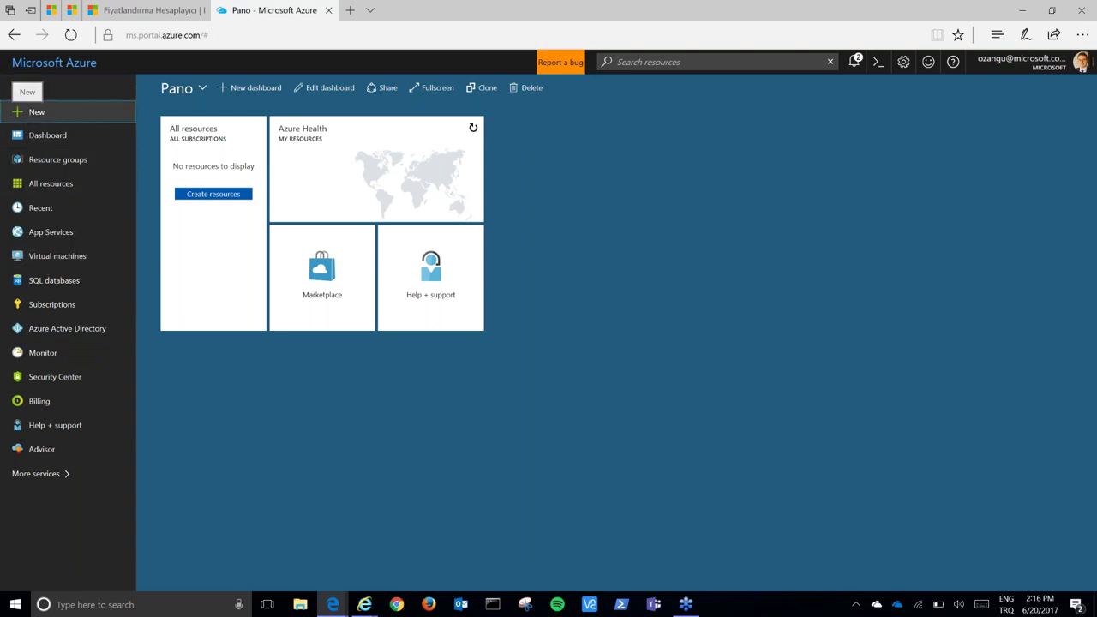
left_click(34, 112)
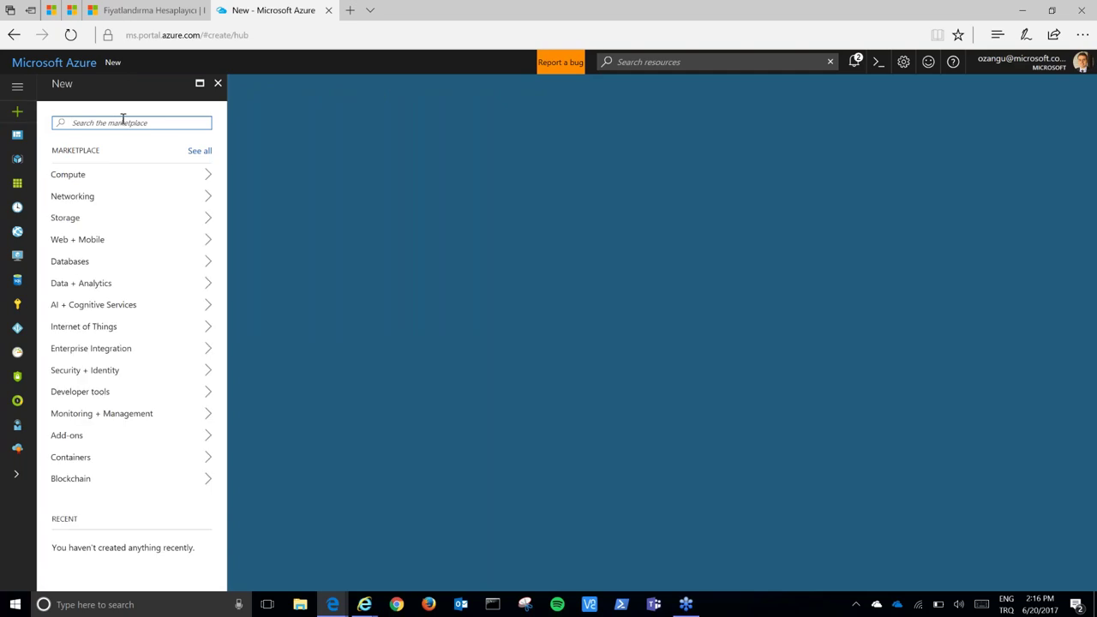
left_click(148, 177)
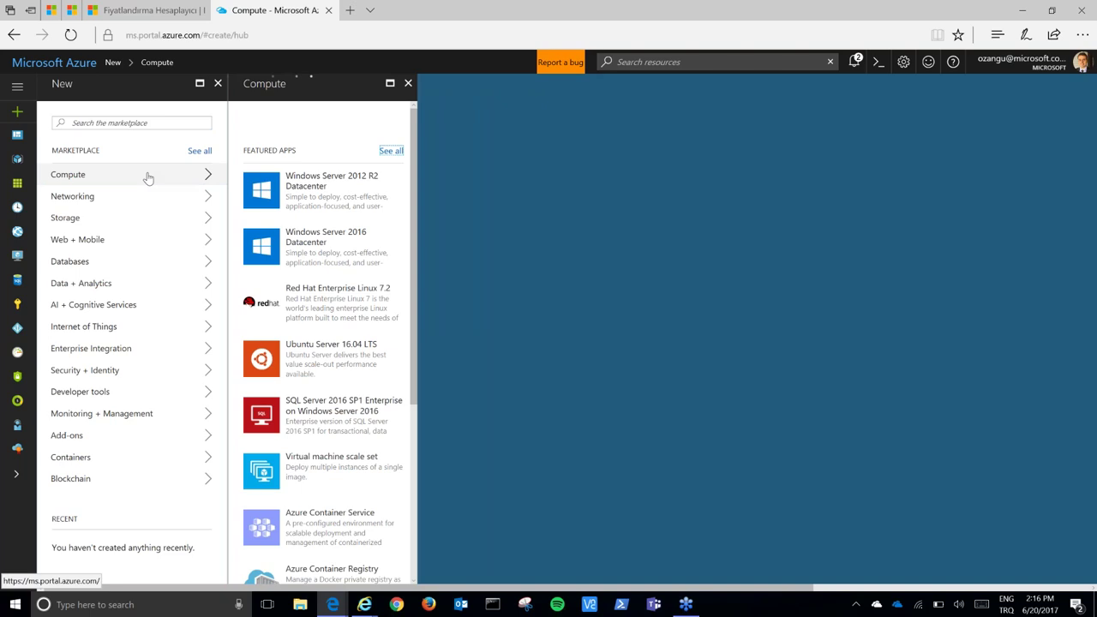
Try to create a Windows Server 2012 R2 Datacenter virtual machine with the Resource Manager deployment model, and return to the new-resource list
left_click(324, 195)
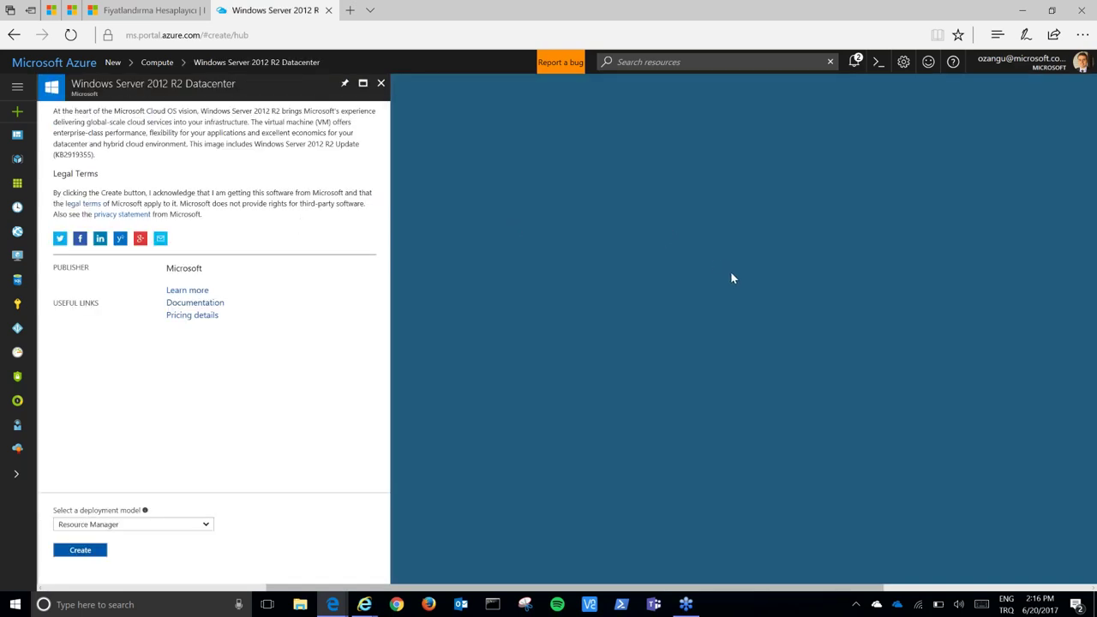
left_click(82, 551)
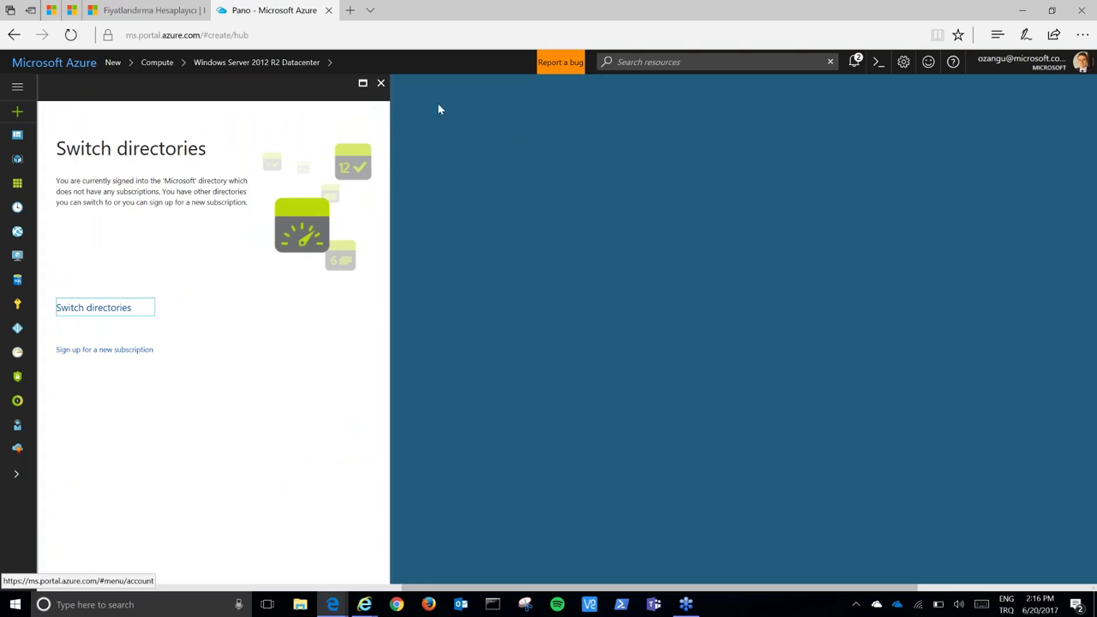
left_click(380, 86)
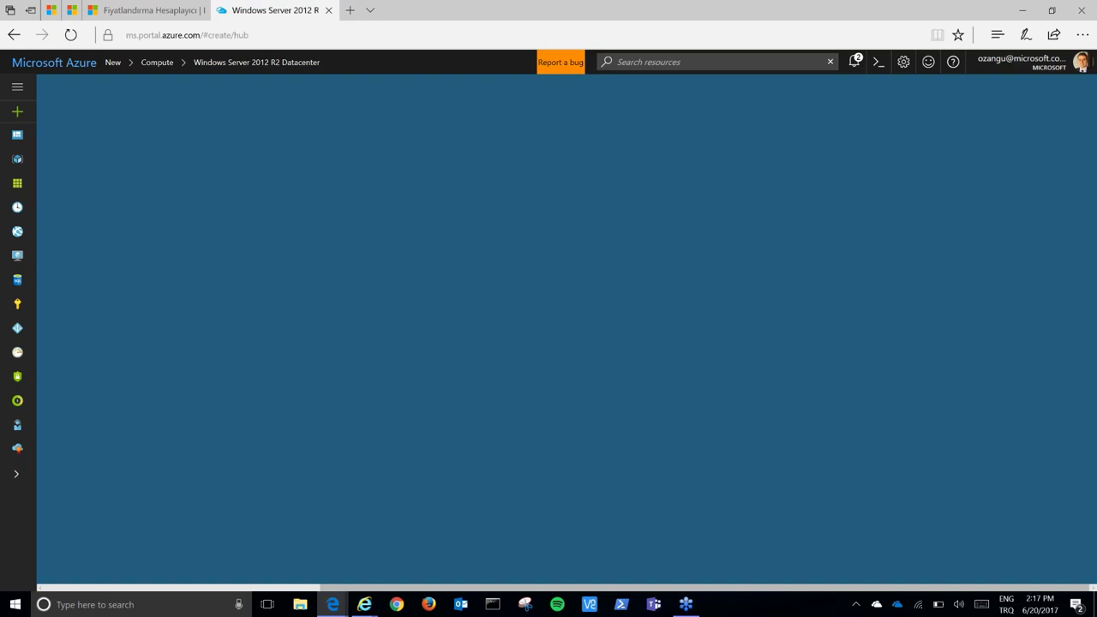
scroll(206, 334, "down", 1)
scroll(206, 257, "up", 1)
left_click(218, 84)
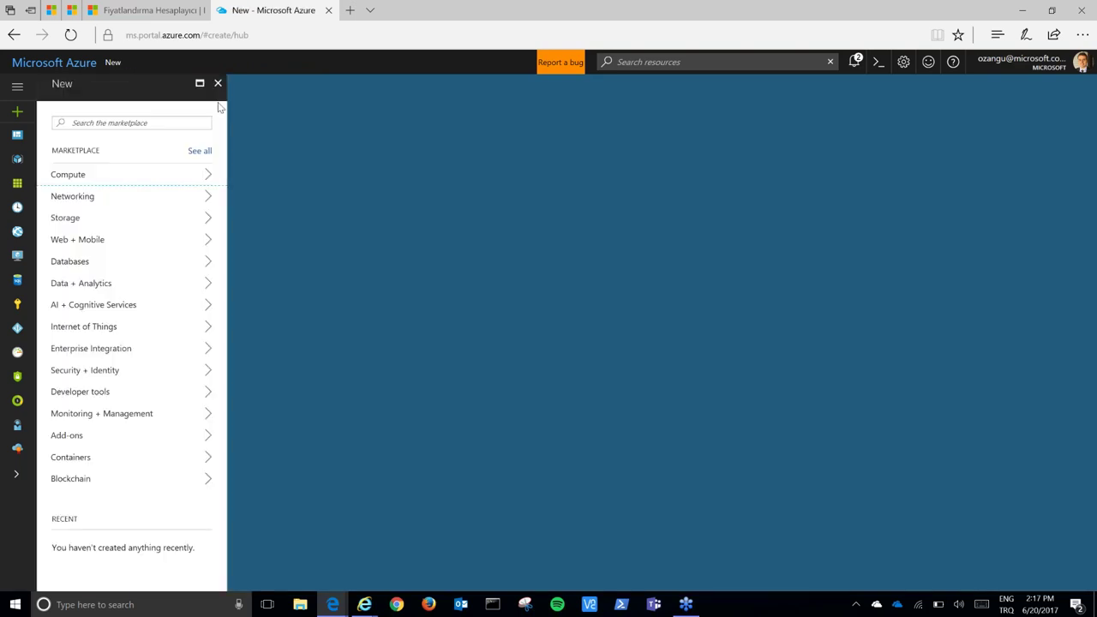
Show the featured apps in the marketplace's Storage category, briefly minimizing the browser and restoring it
left_click(101, 222)
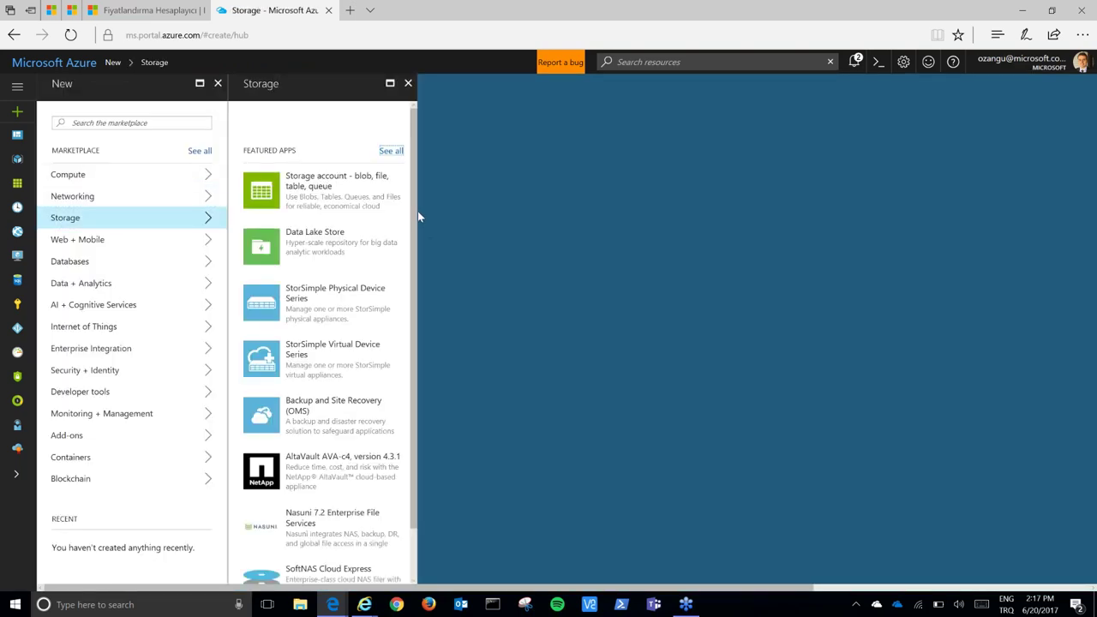
mouse_move(414, 220)
left_mouse_down()
mouse_move(415, 272)
mouse_move(410, 214)
left_mouse_up()
left_click(1028, 9)
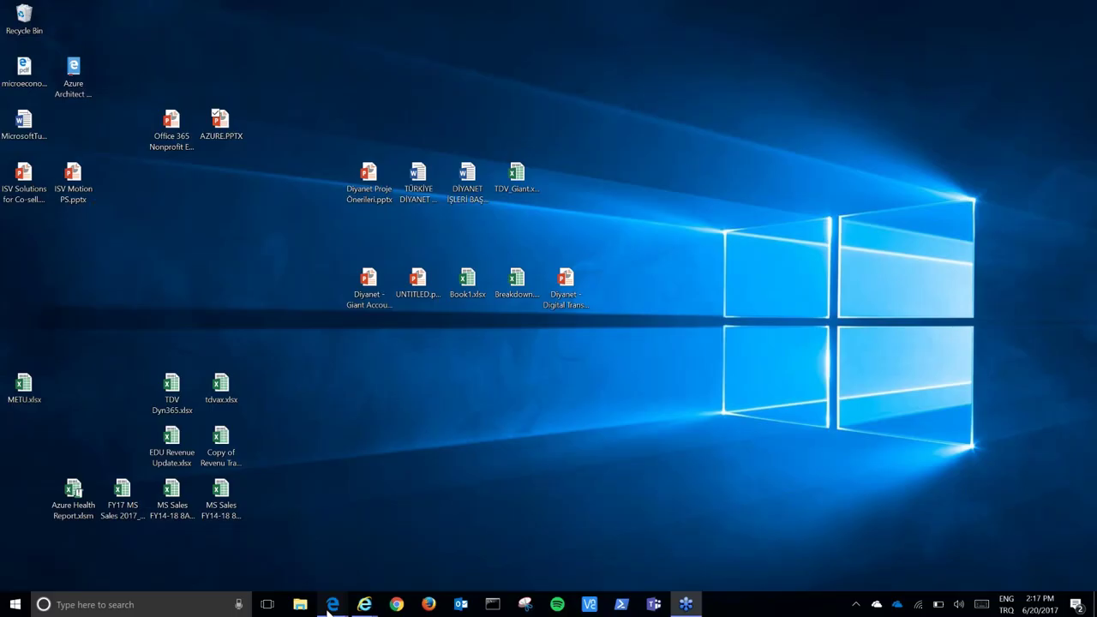
left_click(332, 604)
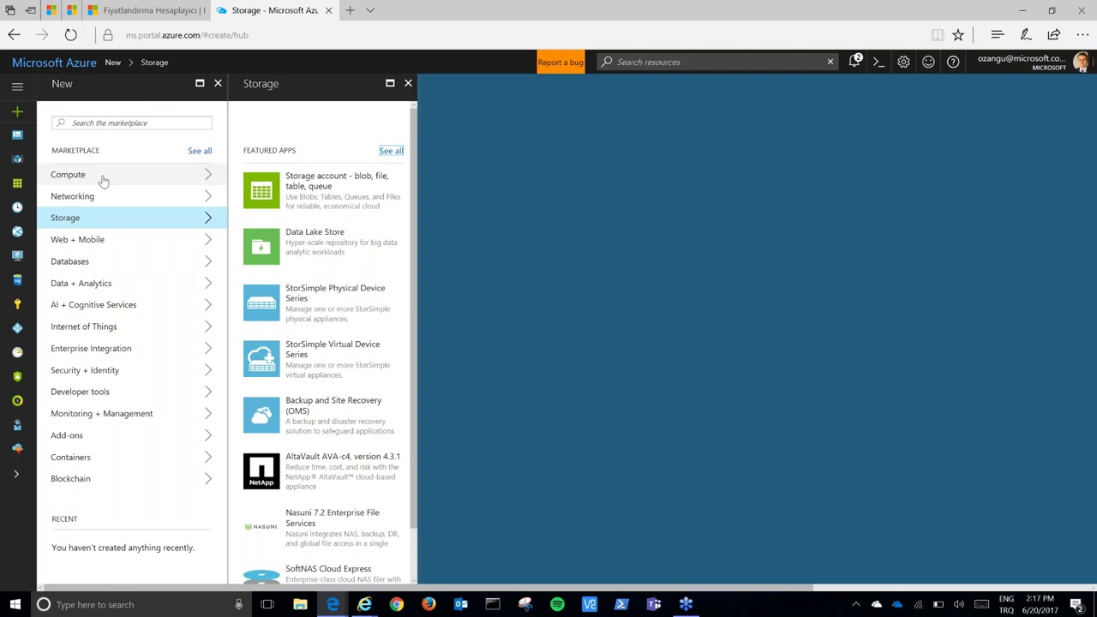
Search the marketplace for "wordpress"
left_click(109, 126)
type("wordpress")
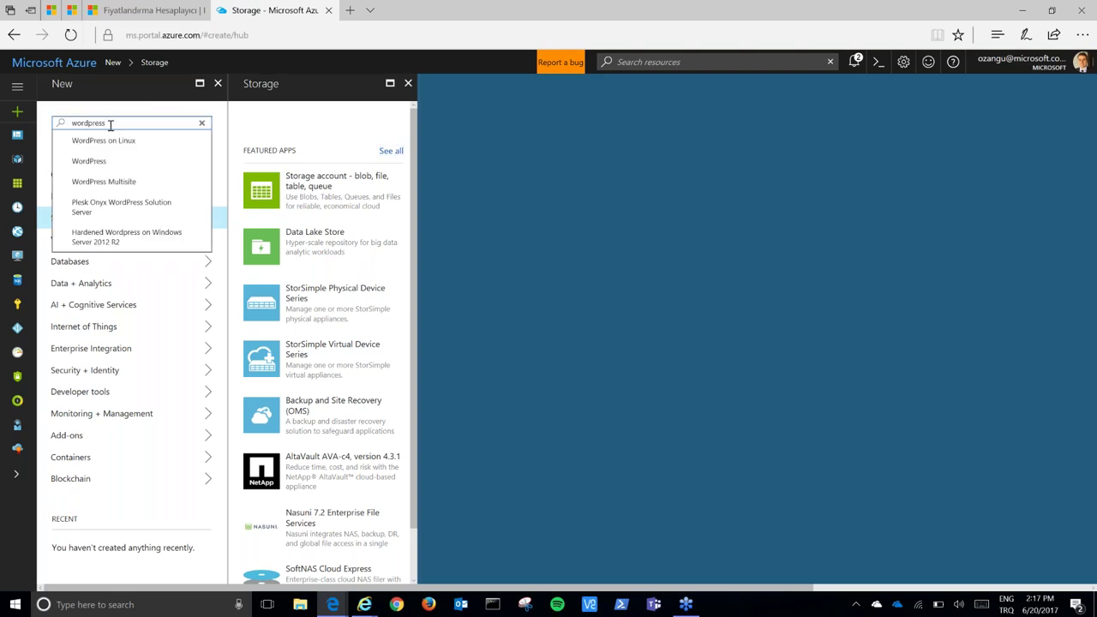
key("Return")
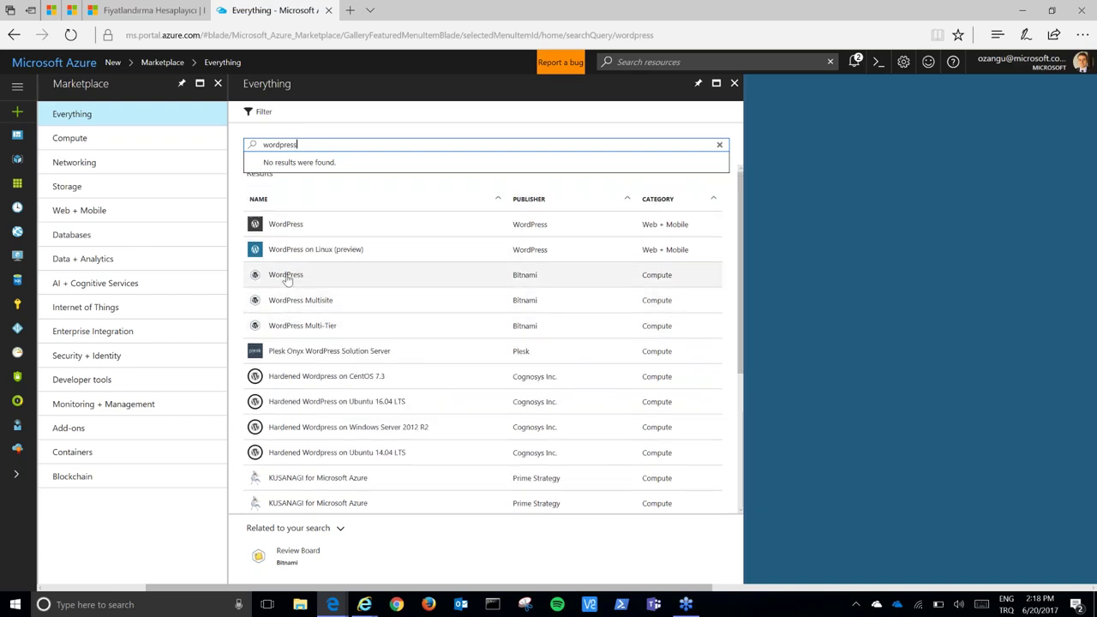
Start a web note and highlight the Bitnami WordPress rows and their Compute category entries in green
left_click(1027, 35)
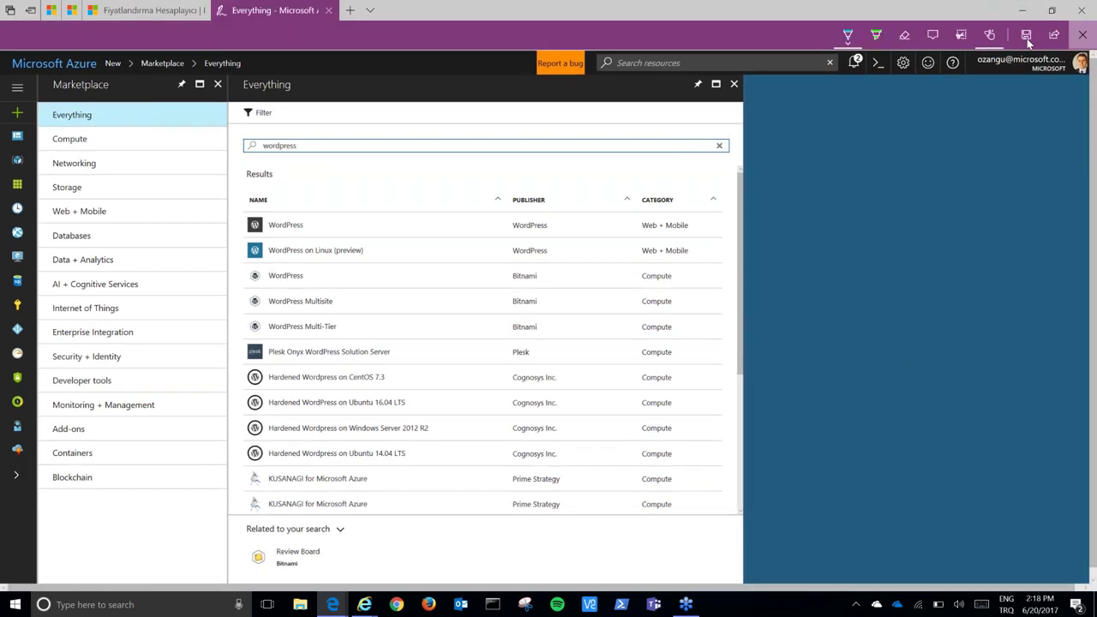
left_click(877, 35)
mouse_move(249, 277)
left_mouse_down()
mouse_move(429, 321)
mouse_move(674, 281)
mouse_move(253, 281)
left_mouse_up()
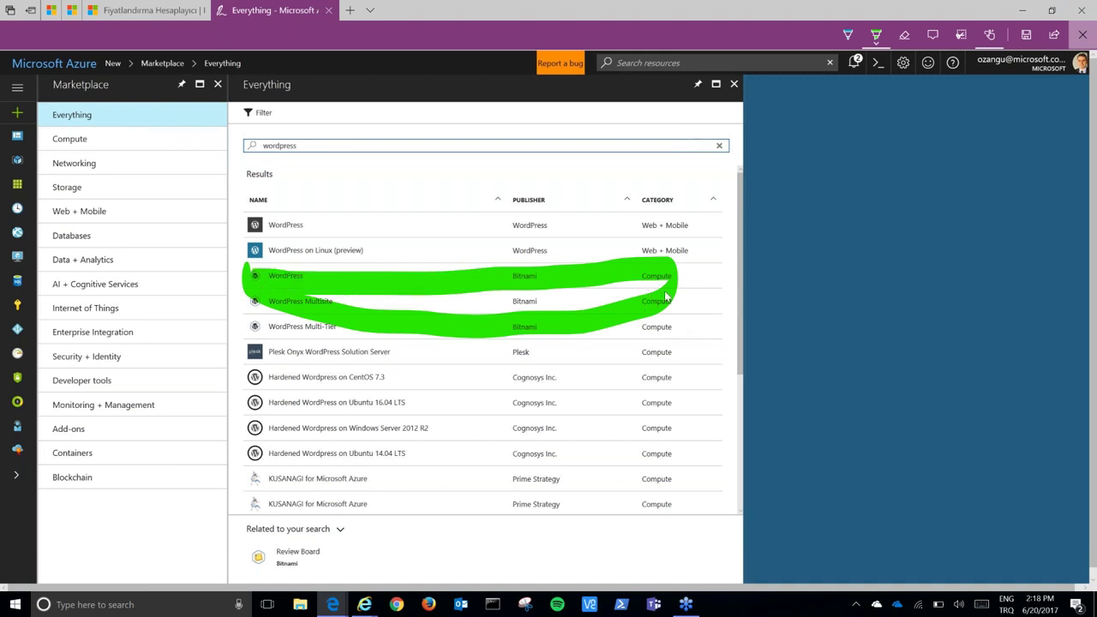
mouse_move(675, 327)
left_mouse_down()
mouse_move(669, 339)
mouse_move(634, 333)
mouse_move(679, 307)
mouse_move(667, 297)
mouse_move(679, 285)
mouse_move(641, 286)
left_mouse_up()
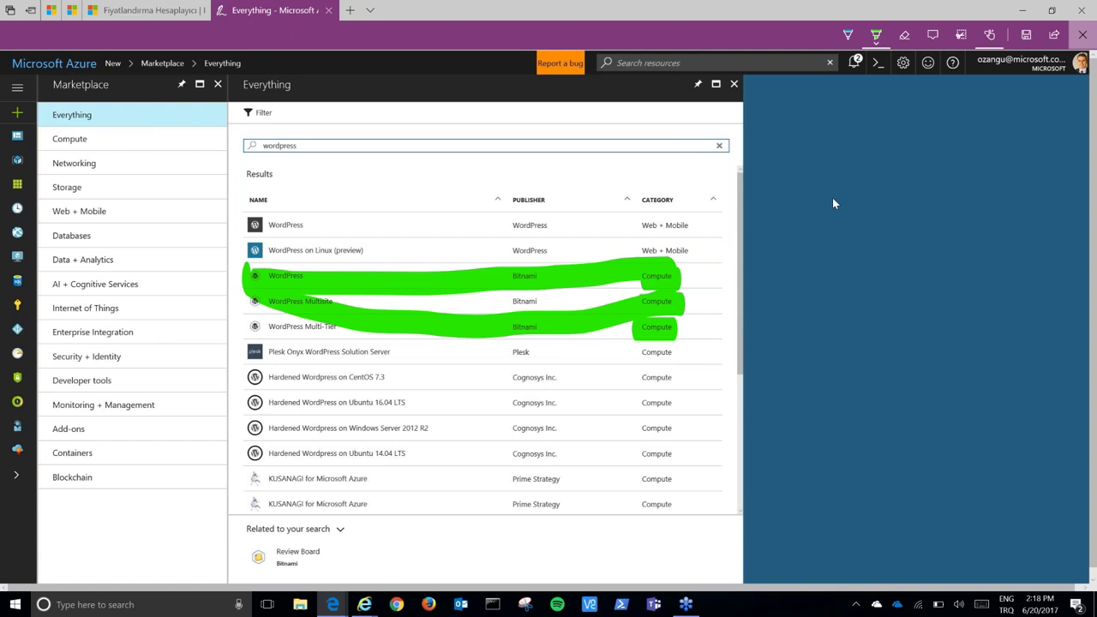
Erase the green highlights from the WordPress search results
left_click(904, 38)
left_click_drag(667, 268, 666, 345)
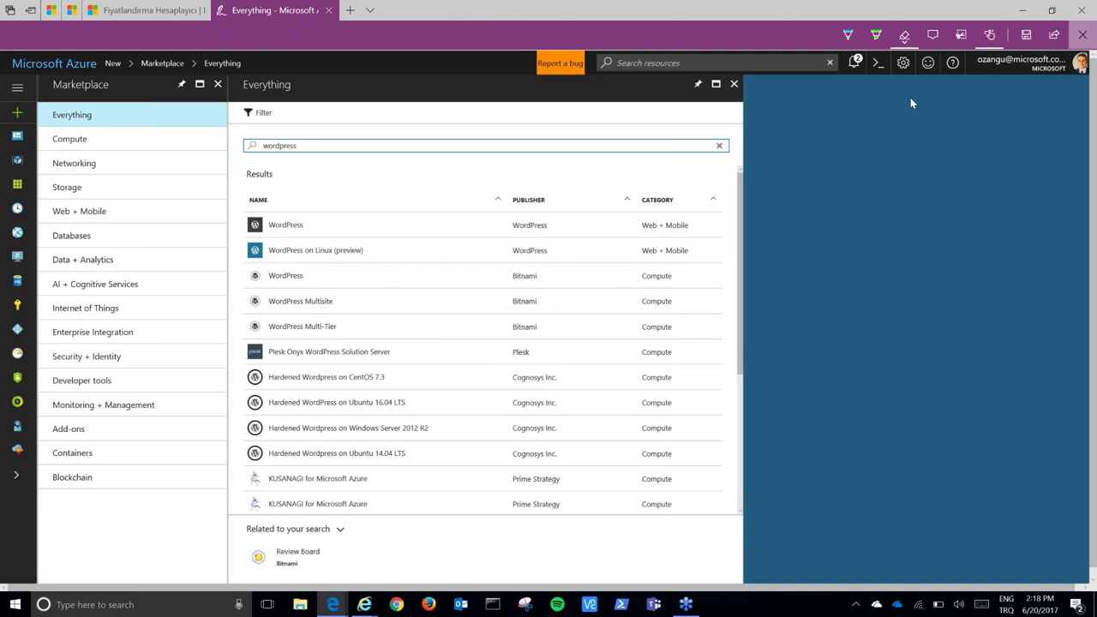
Highlight "(preview)" in the WordPress on Linux search result in green
left_click(905, 38)
left_click(874, 36)
left_click_drag(329, 250, 371, 252)
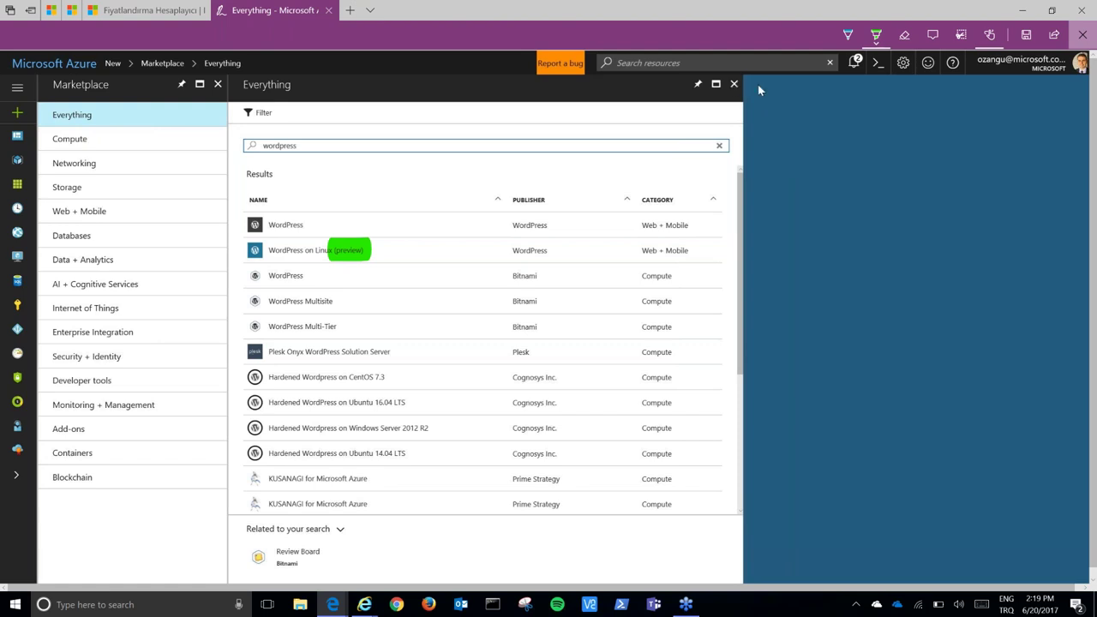
Exit the web note on the marketplace search results, choosing to save the changes
left_click(1082, 34)
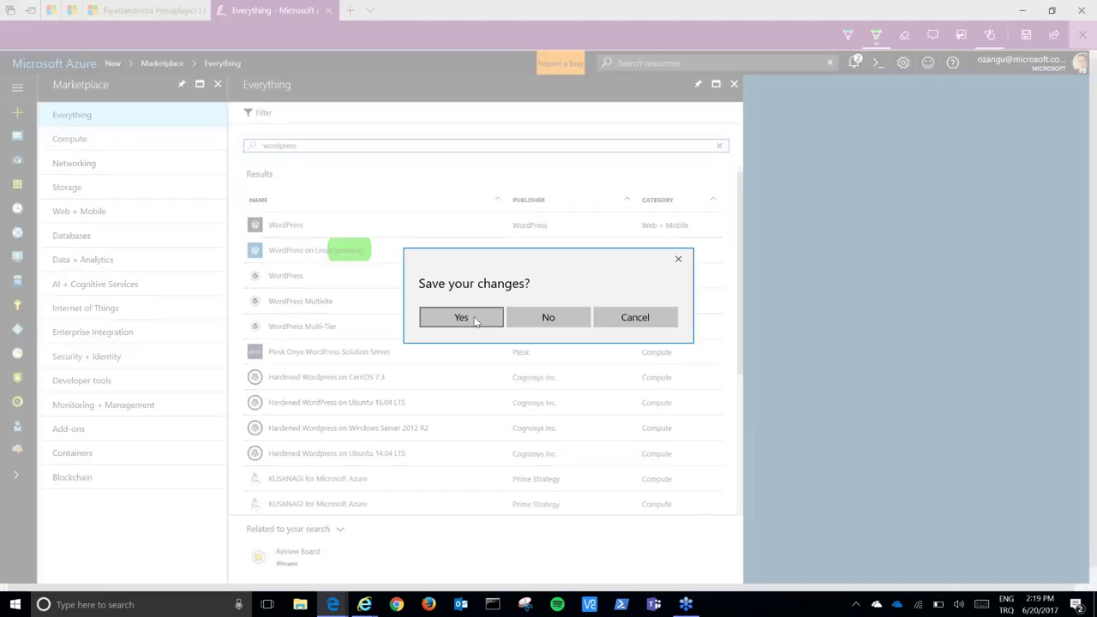
left_click(461, 317)
left_click(832, 179)
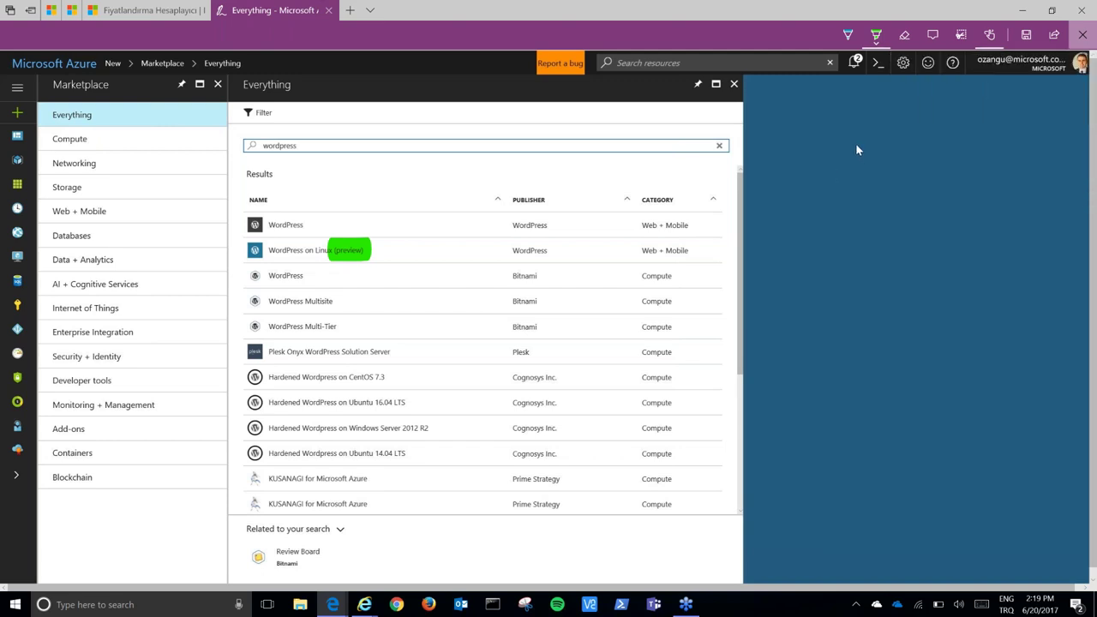
left_click(1083, 35)
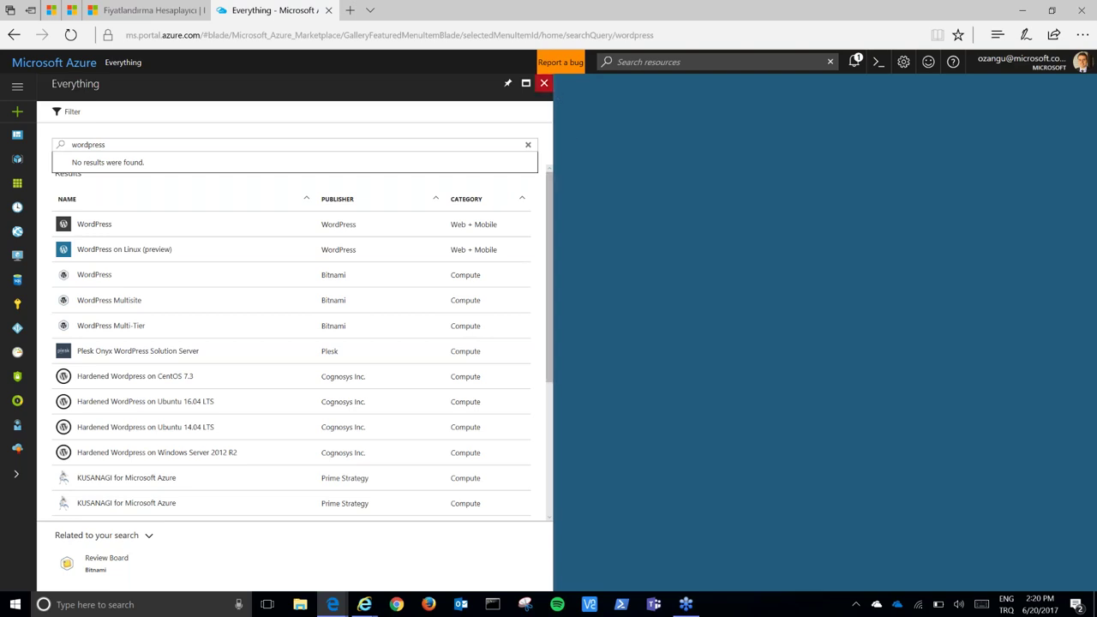
Try to close the marketplace search results, and switch to the InPrivate window with the Office 365 Admin center
left_click(545, 84)
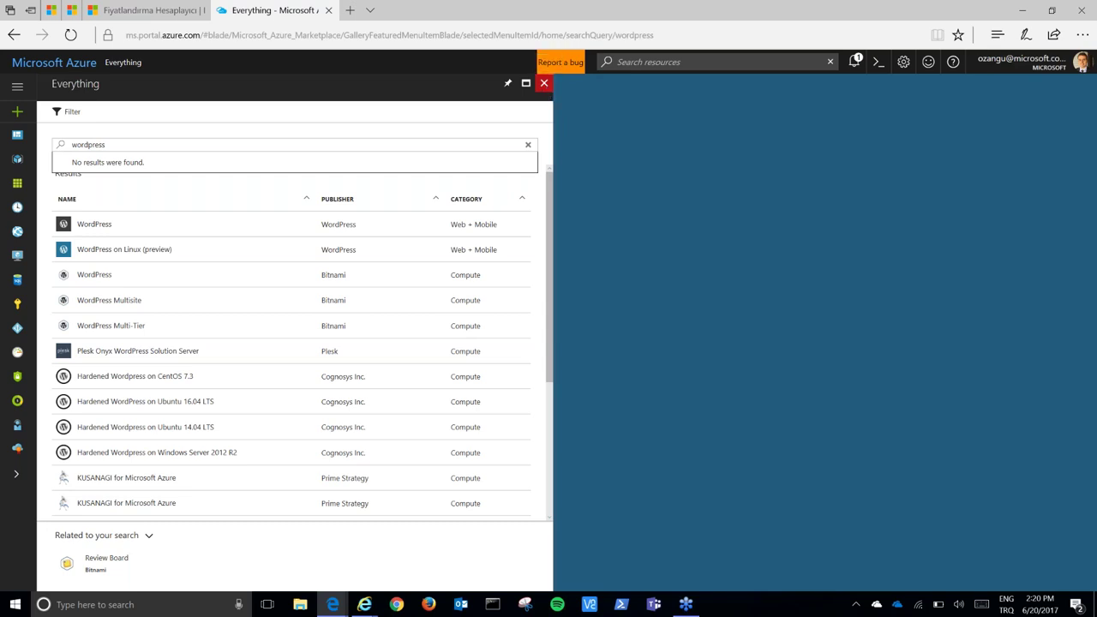
left_click(1023, 12)
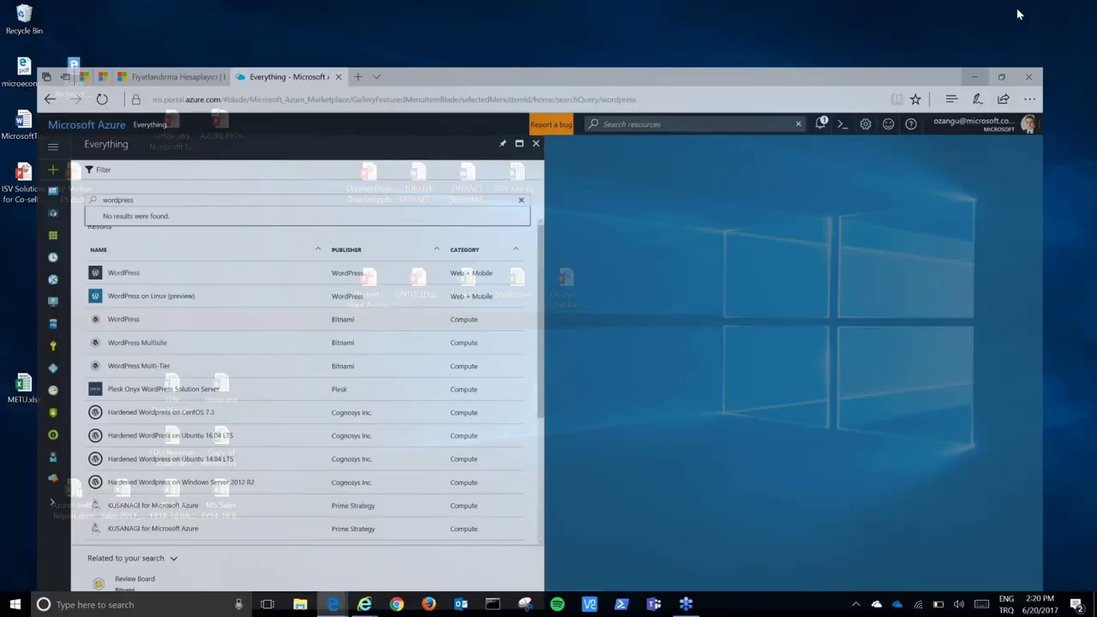
mouse_move(333, 604)
left_click(406, 553)
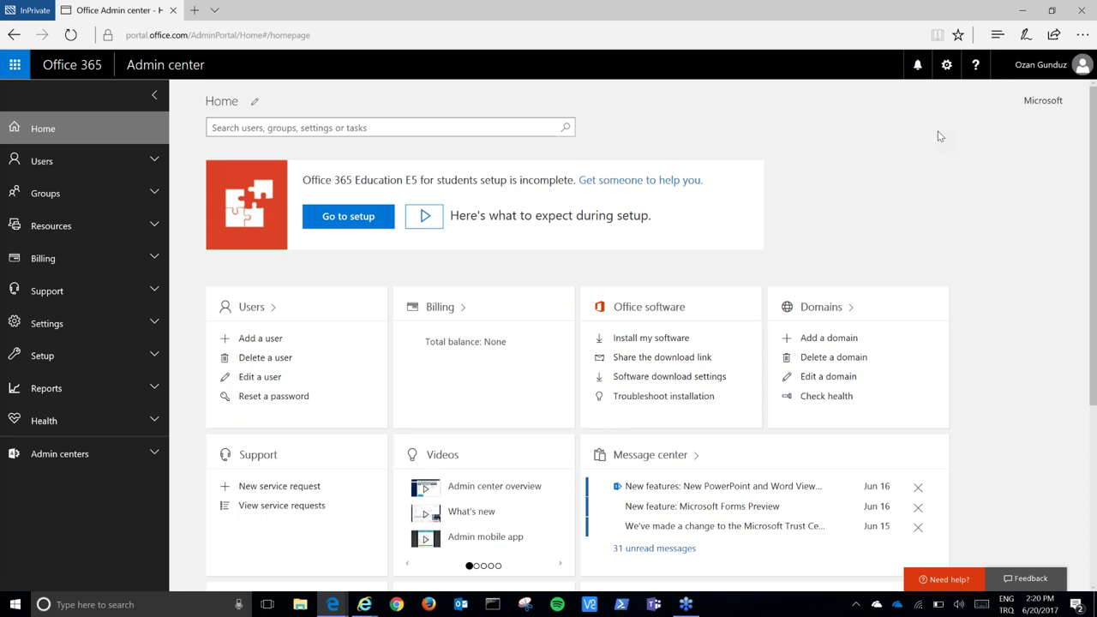
left_click(345, 36)
left_click(344, 36)
left_click_drag(125, 36, 213, 36)
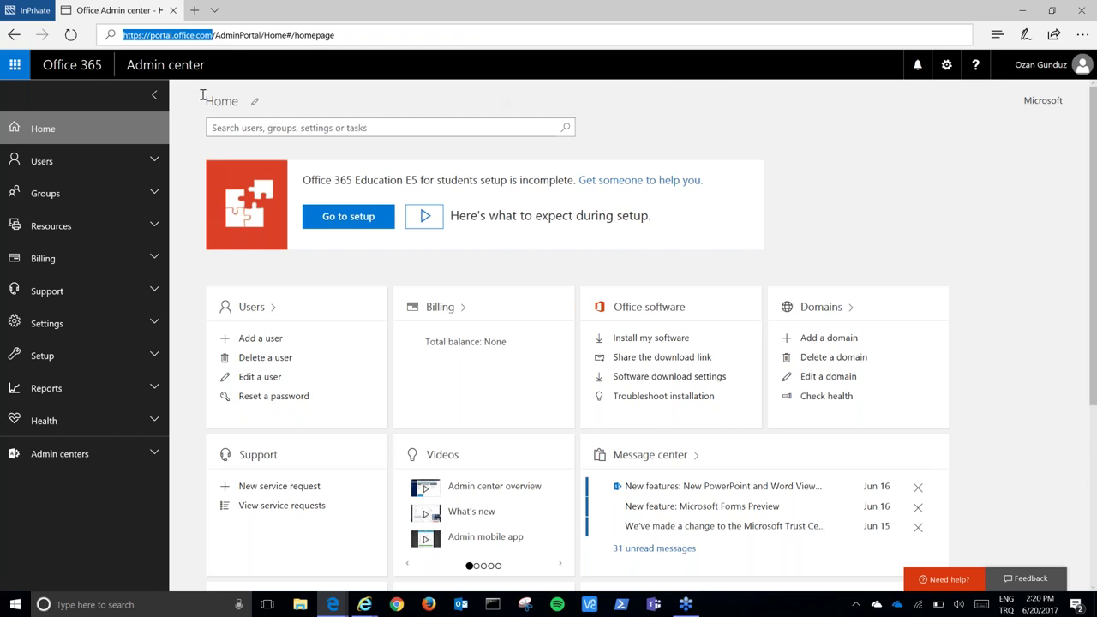
left_click(878, 177)
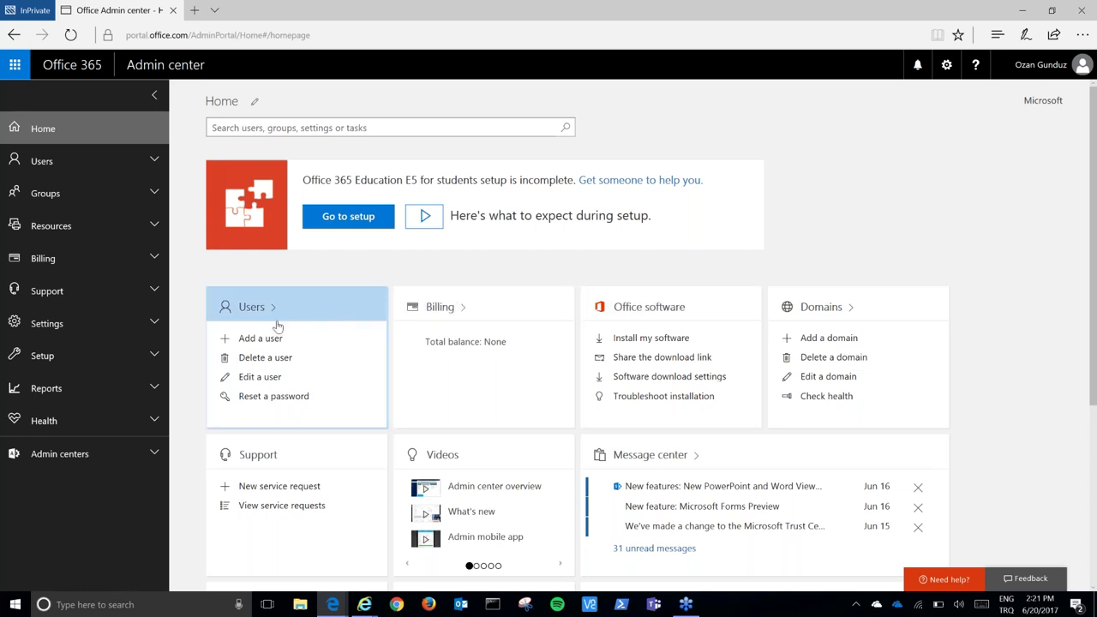
Add the domain teststgm.org.tr from the organization's domain list and proceed to its verification
left_click(155, 324)
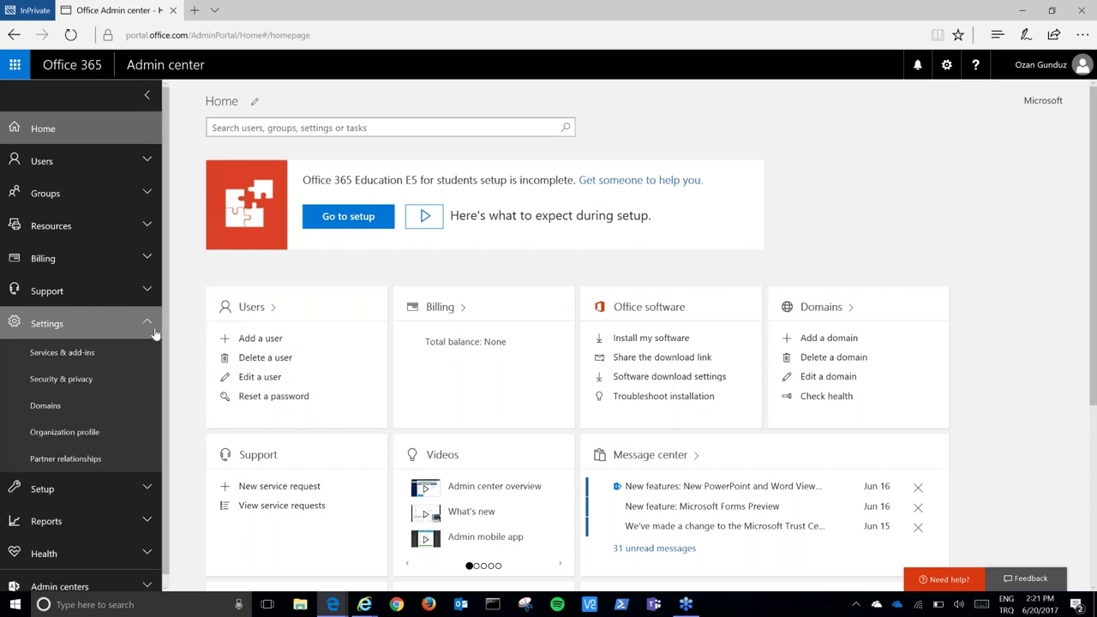
left_click(72, 413)
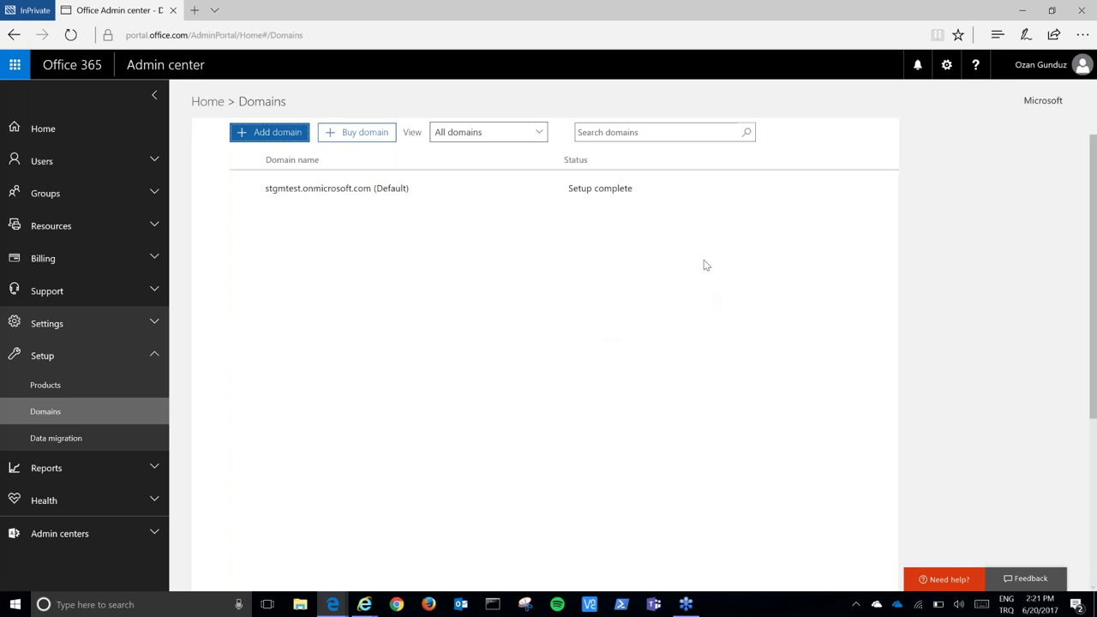
left_click(370, 203)
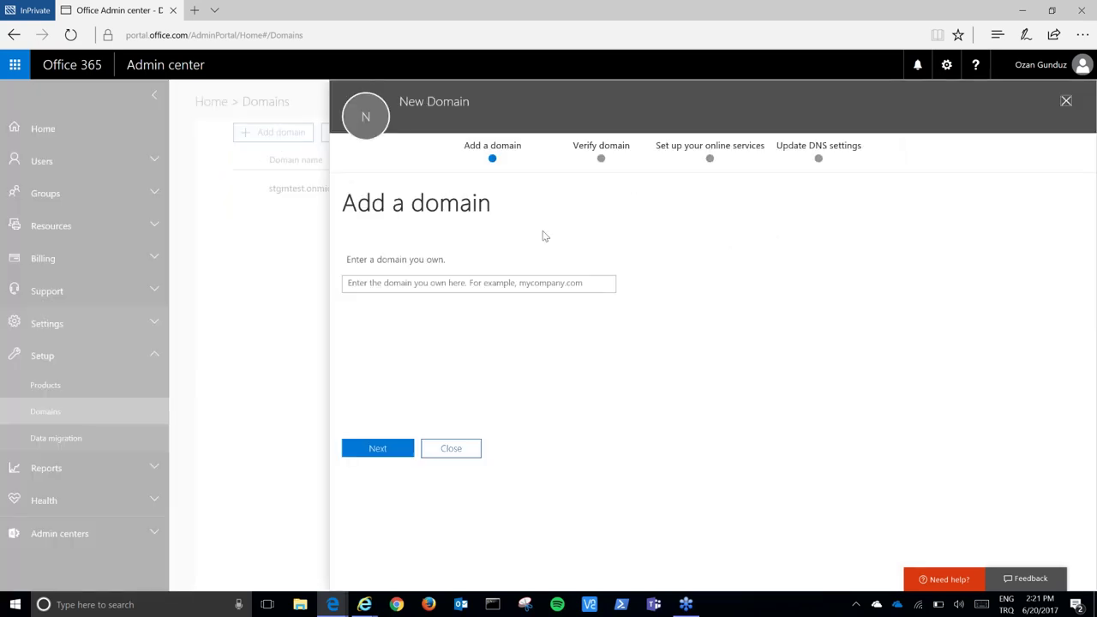
left_click(513, 283)
type("teststgm.o")
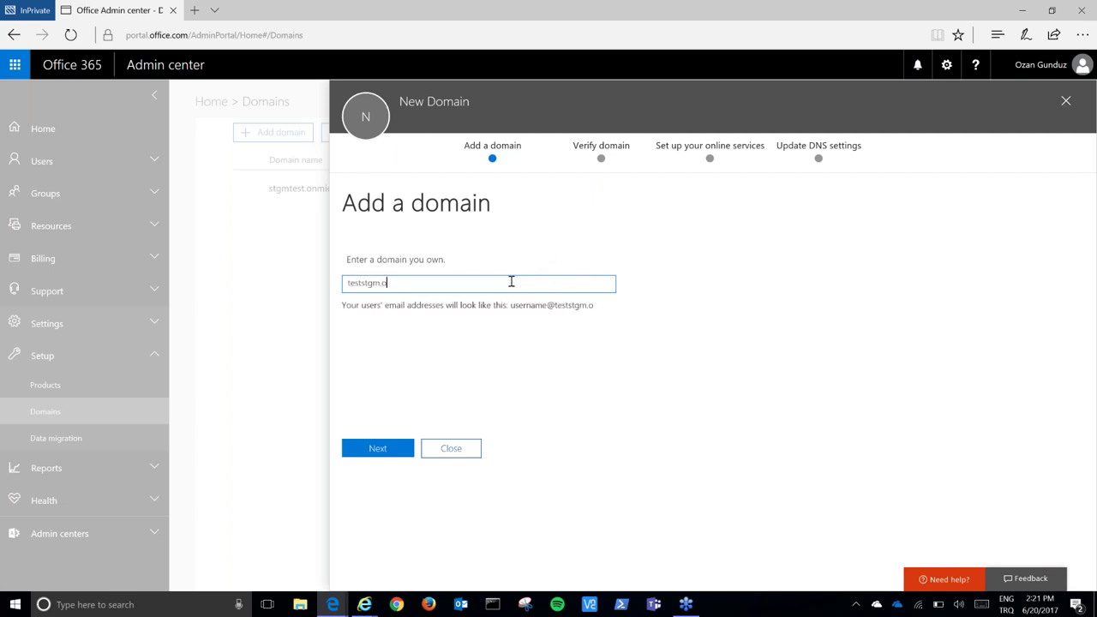
type("rg.tr")
left_click(394, 456)
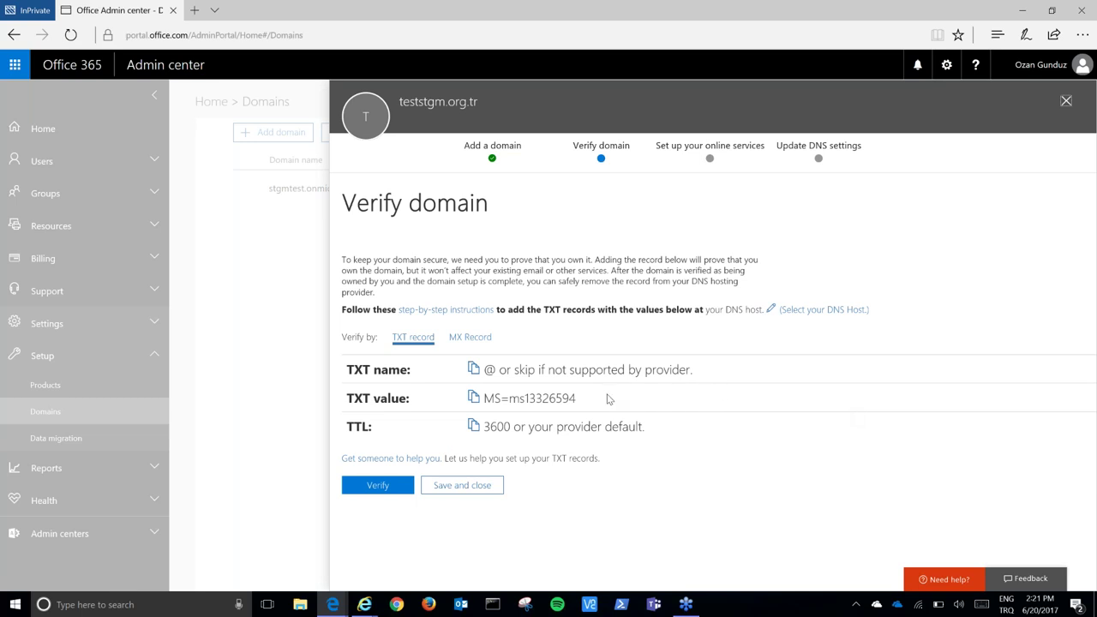
Point out the TXT verification value, and exit the domain setup with "Other" as the reason for leaving
double_click(563, 397)
left_click(583, 410)
left_click(1066, 101)
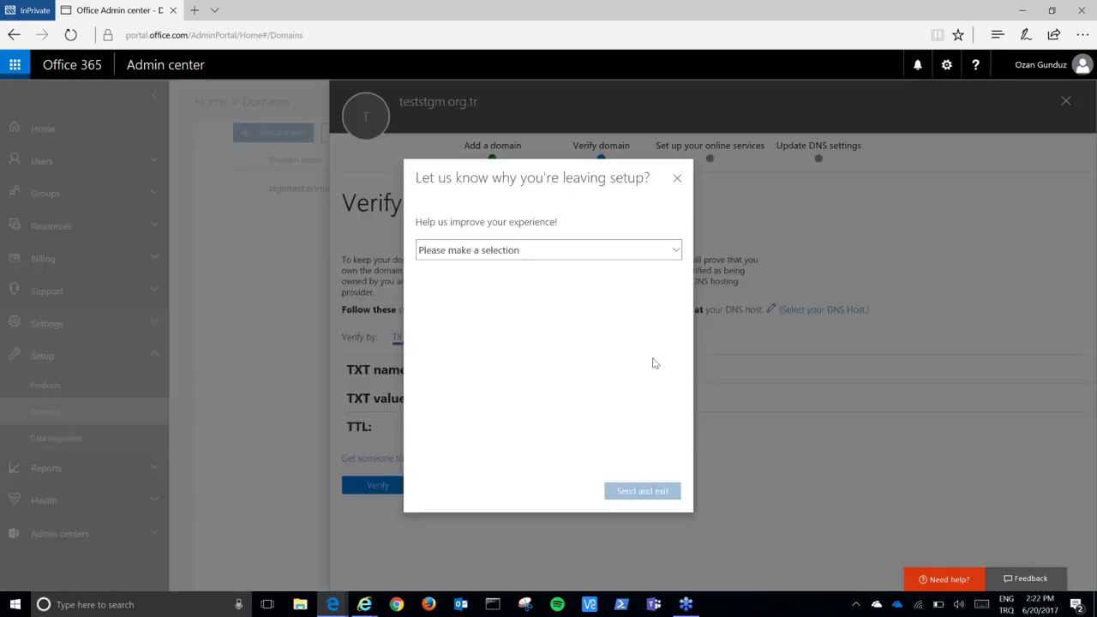
left_click(593, 252)
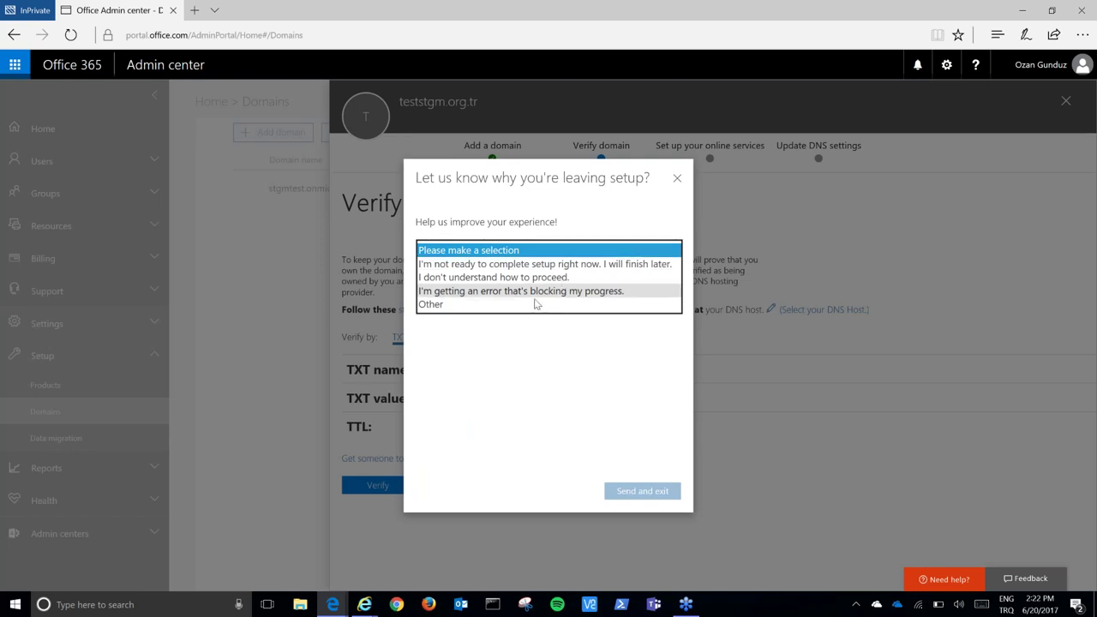
left_click(534, 303)
left_click(642, 491)
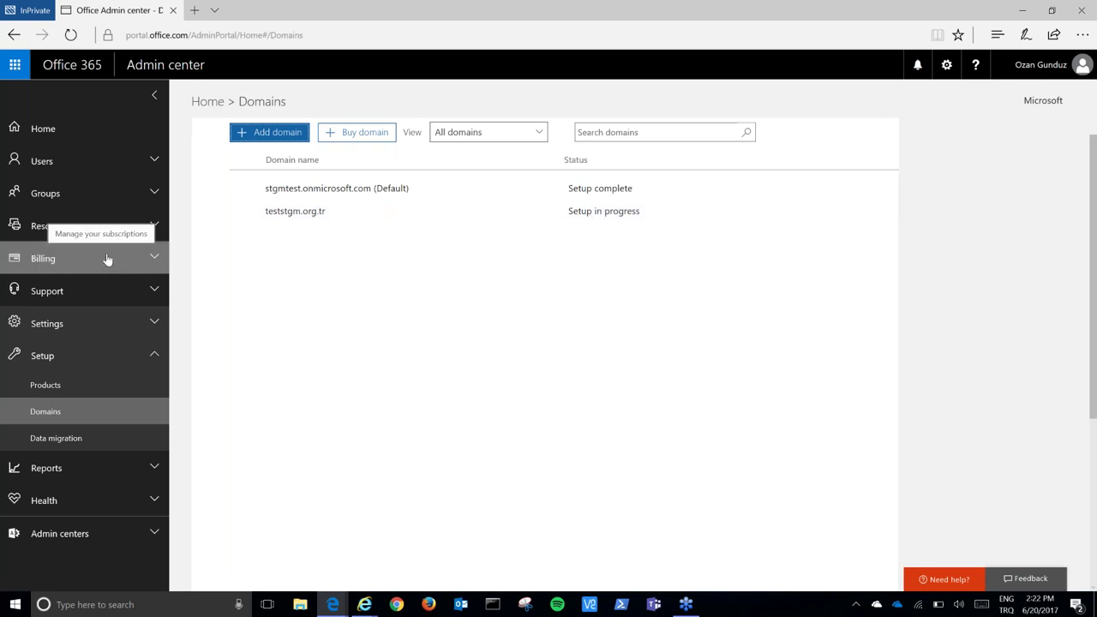
Show the organization's Office 365 licenses in the Billing section
left_click(153, 325)
left_click(153, 324)
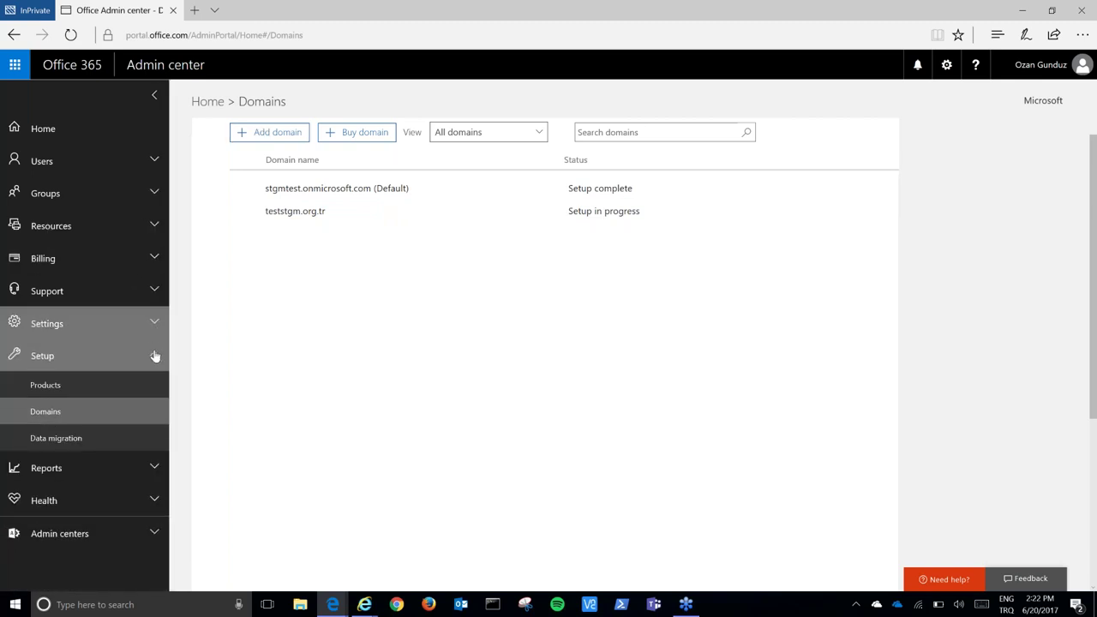
left_click(155, 356)
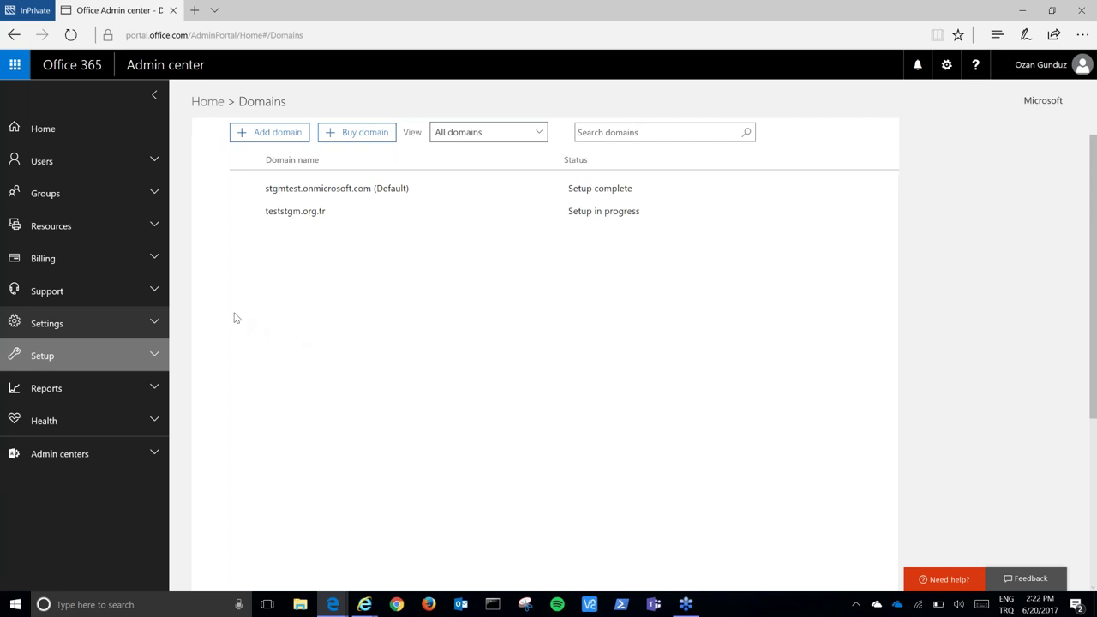
left_click(155, 260)
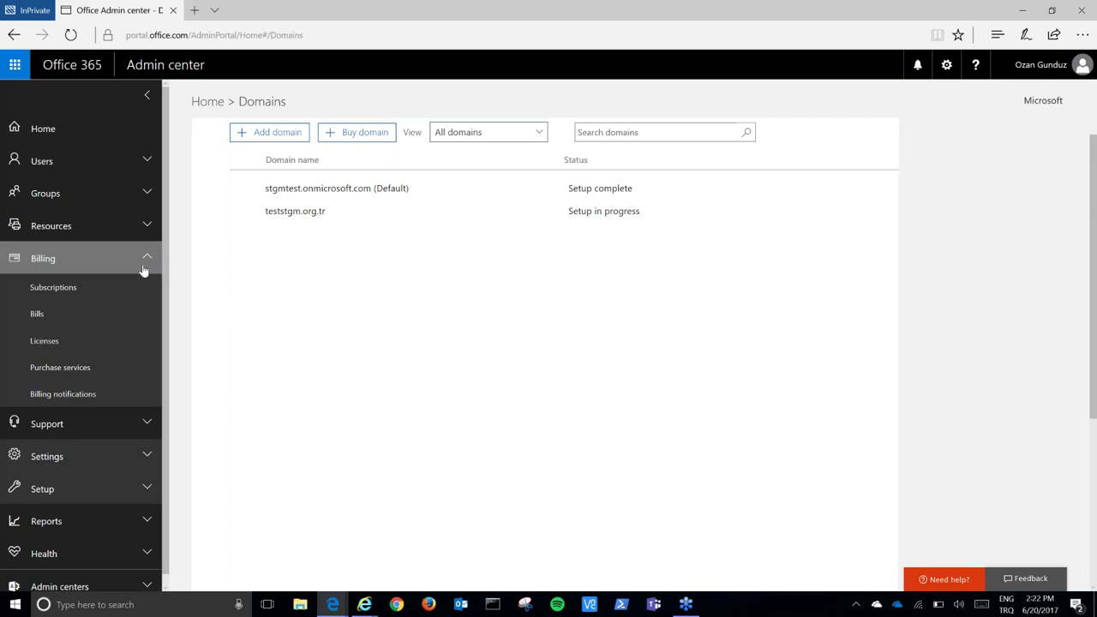
left_click(72, 345)
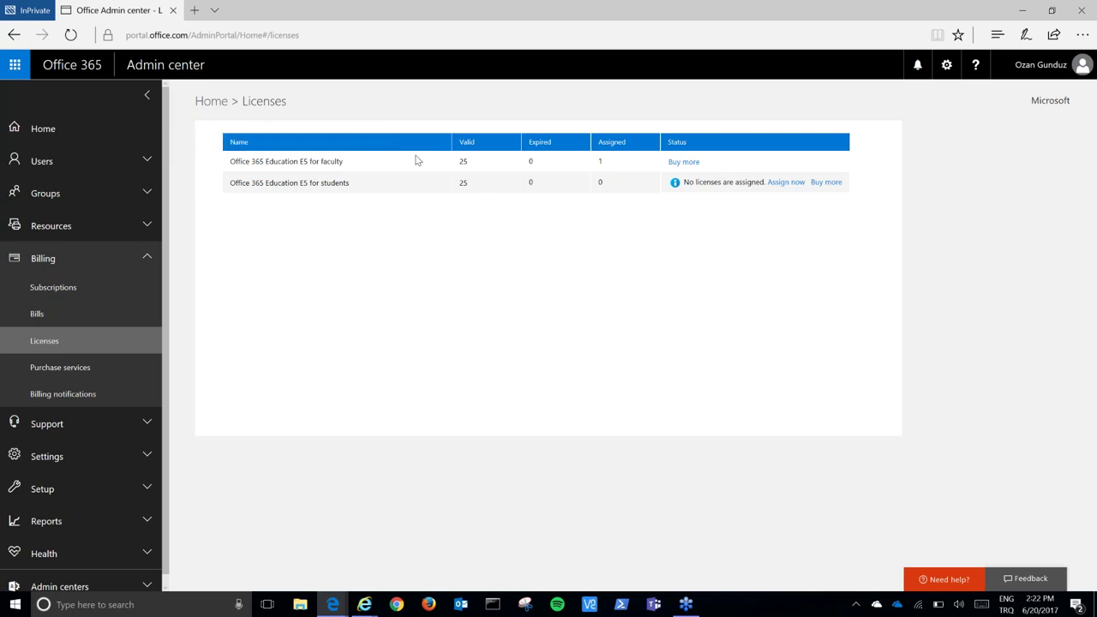
Show the organization's list of active users
left_click(147, 259)
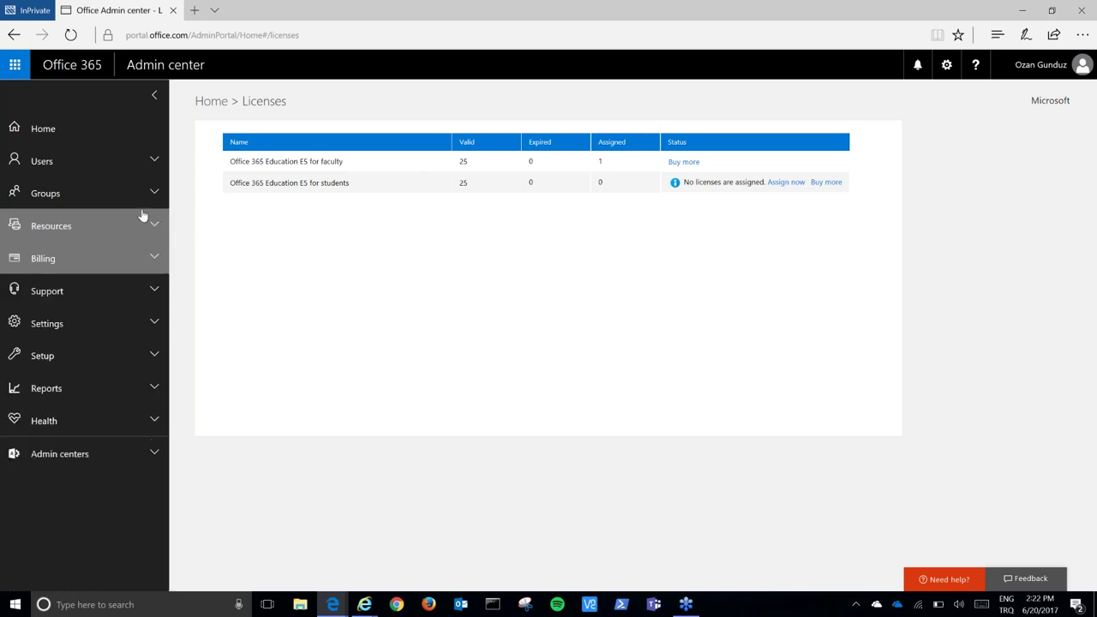
left_click(152, 164)
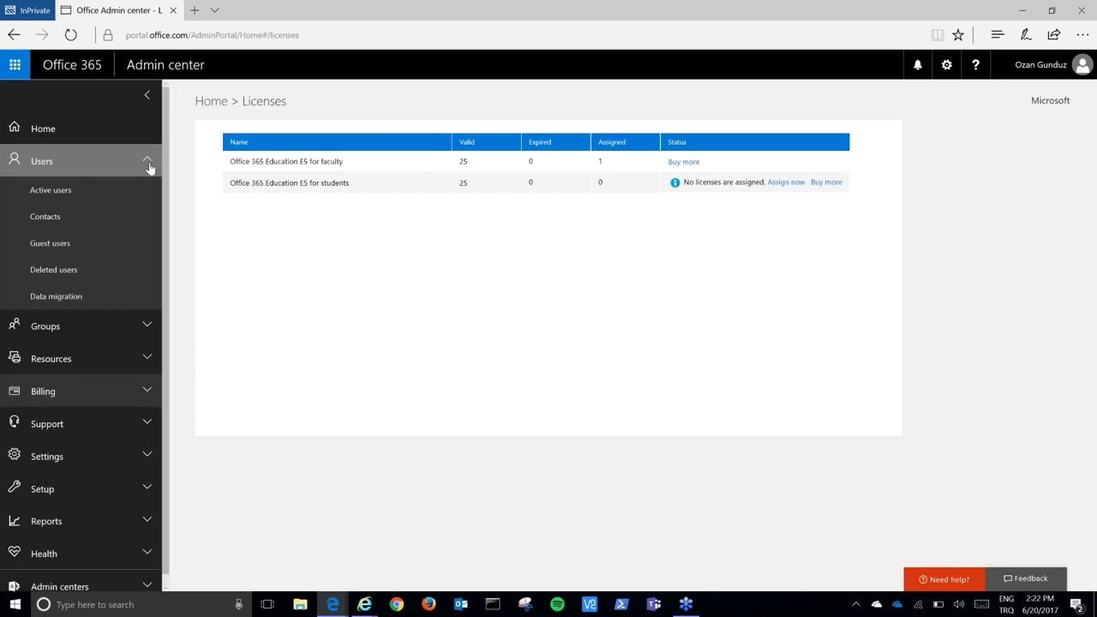
left_click(150, 166)
left_click(150, 165)
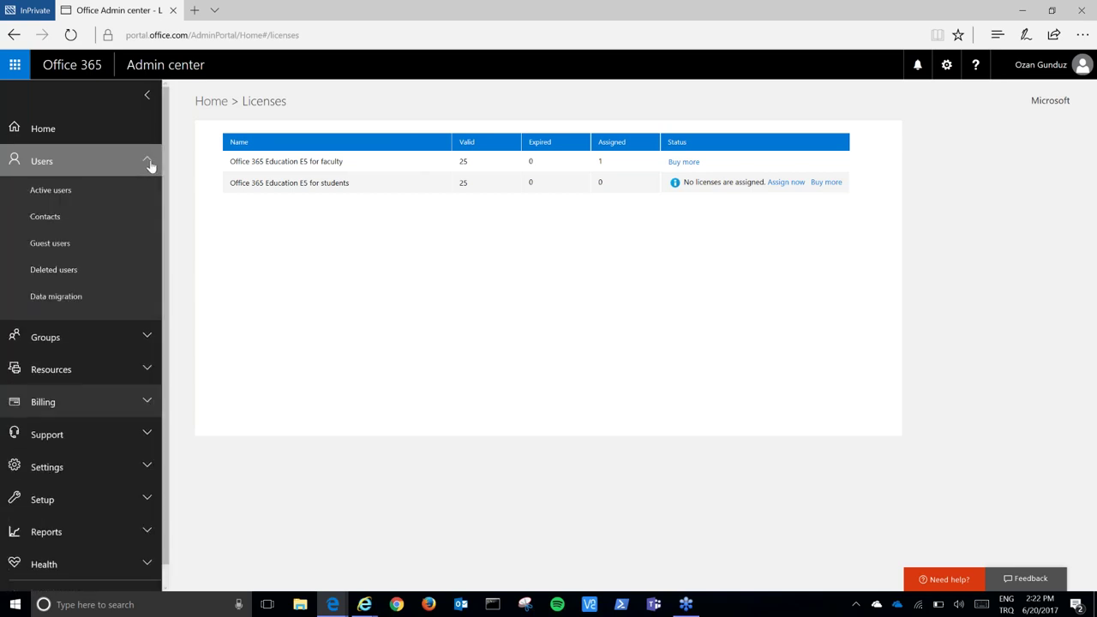
left_click(68, 198)
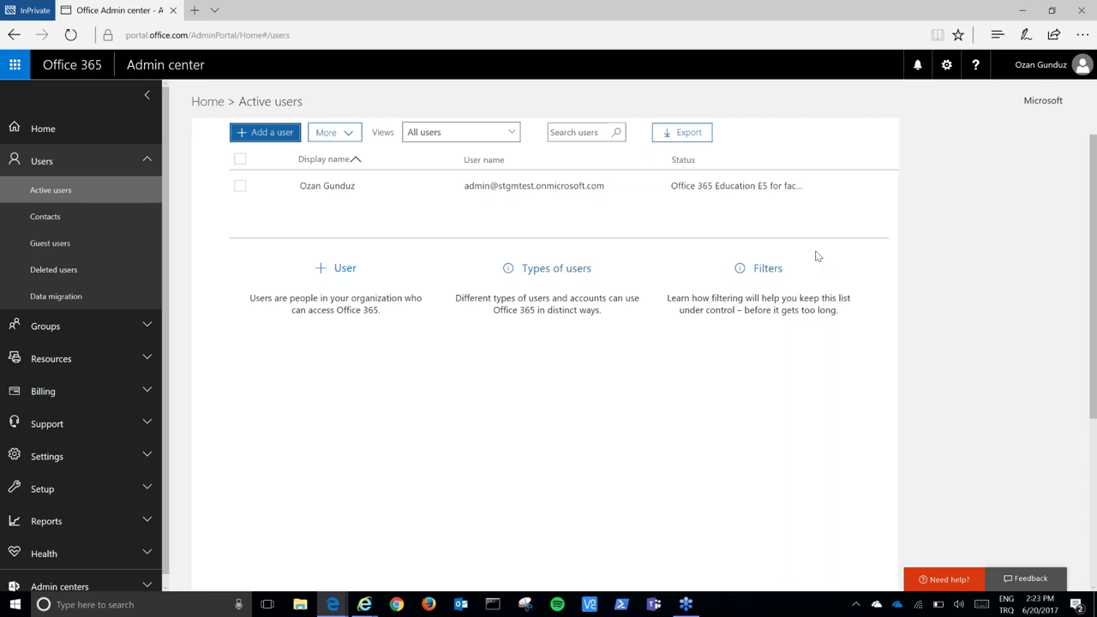
Start a new user and review the form's optional contact information fields
left_click(267, 140)
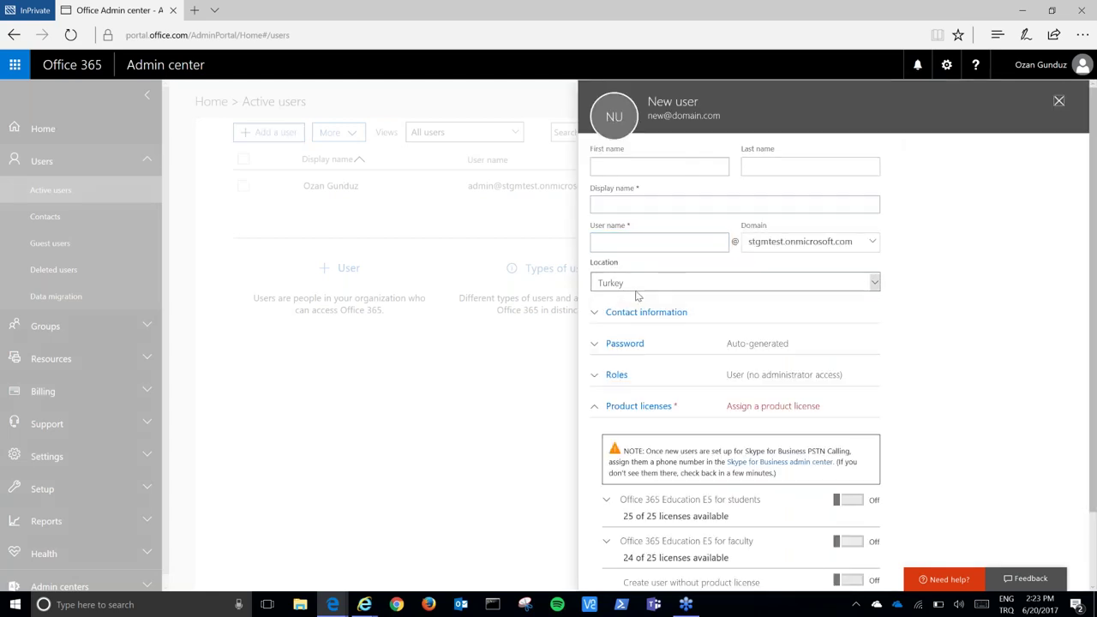
left_click(605, 317)
scroll(809, 354, "down", 3)
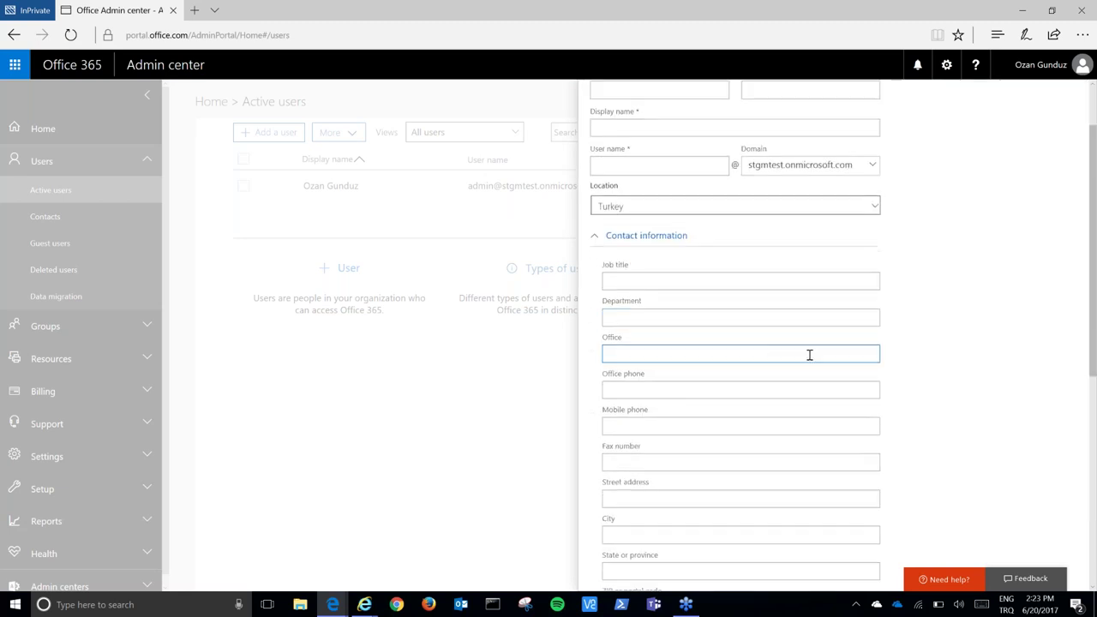
scroll(679, 294, "down", 1)
scroll(669, 365, "down", 1)
Show the new user's password options and the available administrator roles
left_click(595, 371)
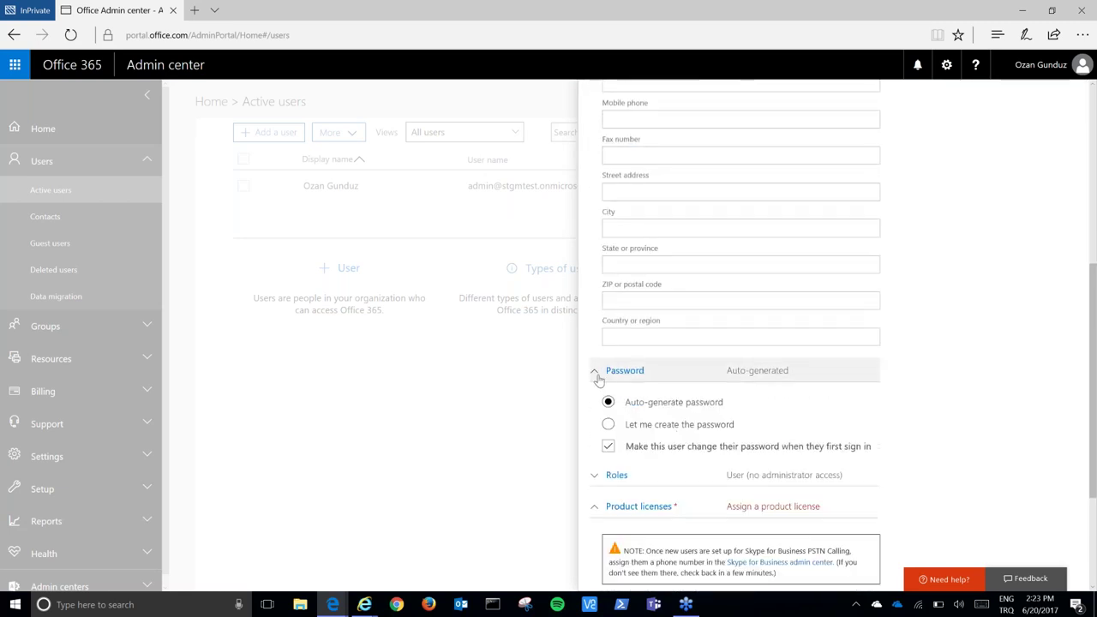
scroll(821, 394, "down", 1)
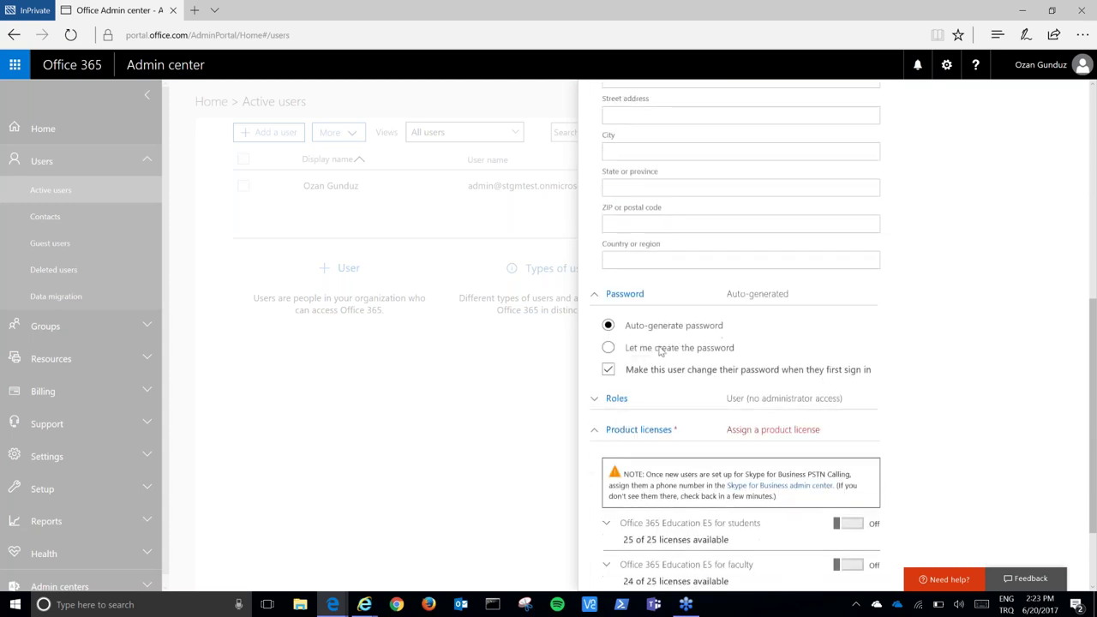
scroll(841, 346, "down", 2)
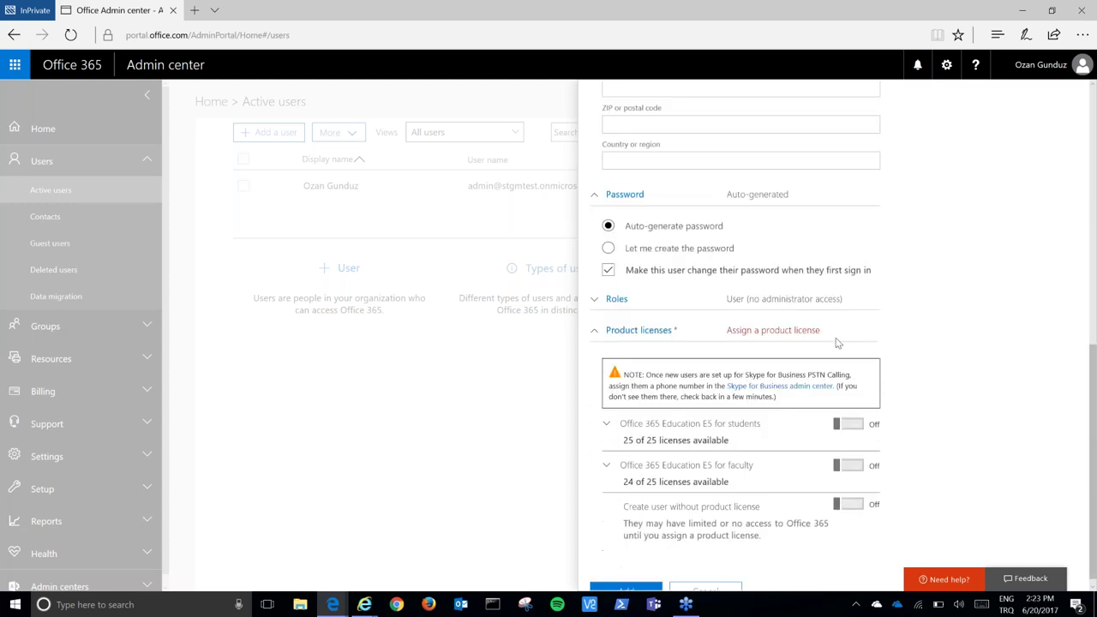
left_click(599, 294)
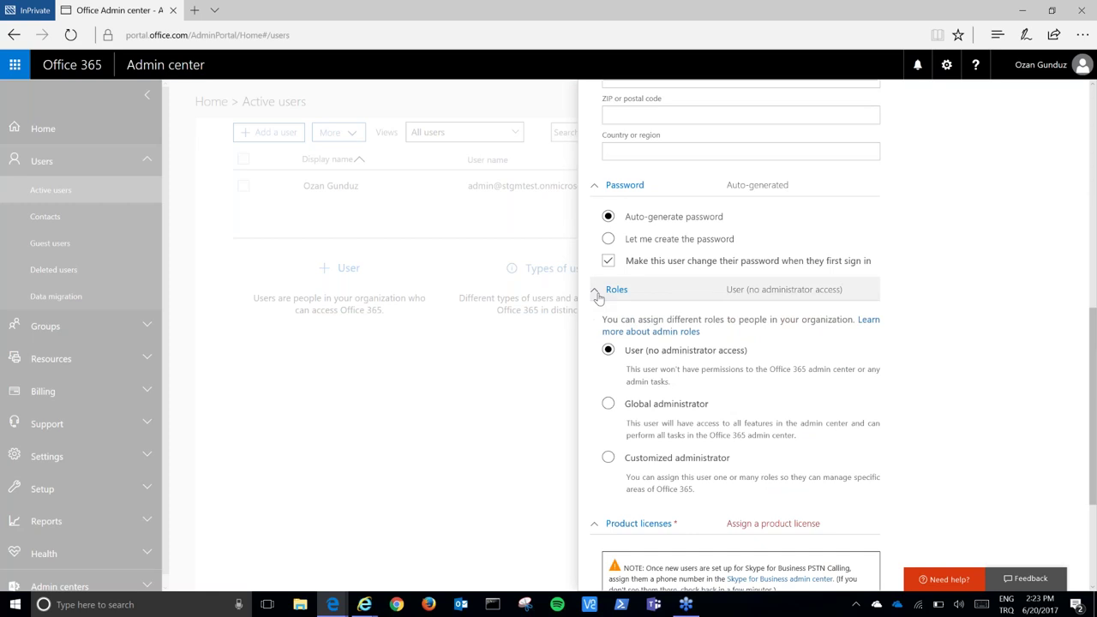
Show the individual services included in the Office 365 Education E5 for students license for the new user
scroll(936, 367, "down", 1)
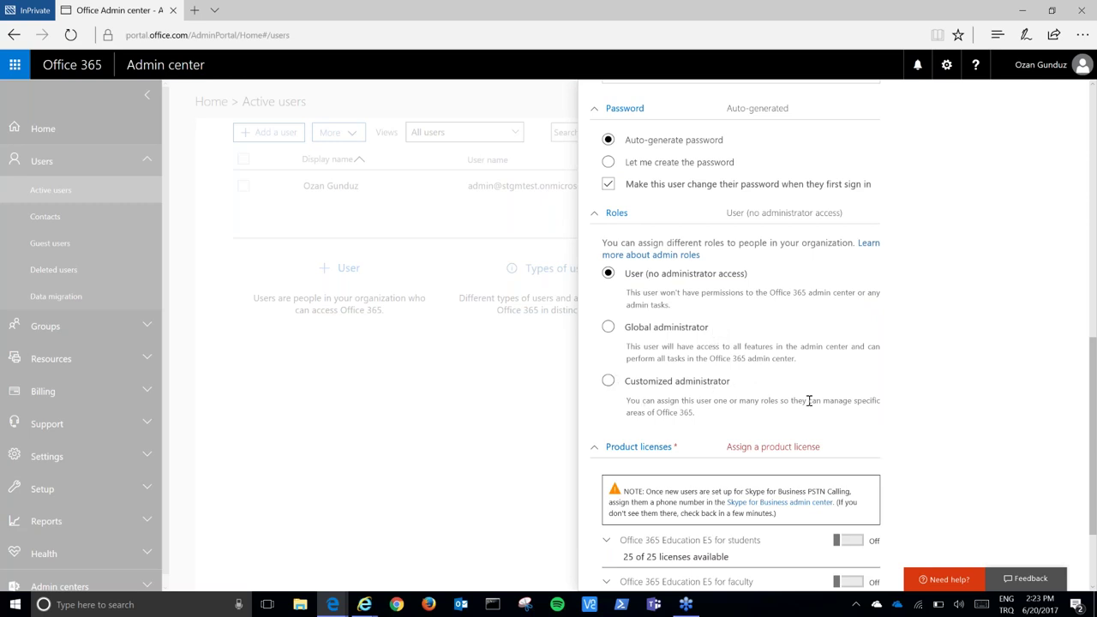
scroll(892, 405, "down", 1)
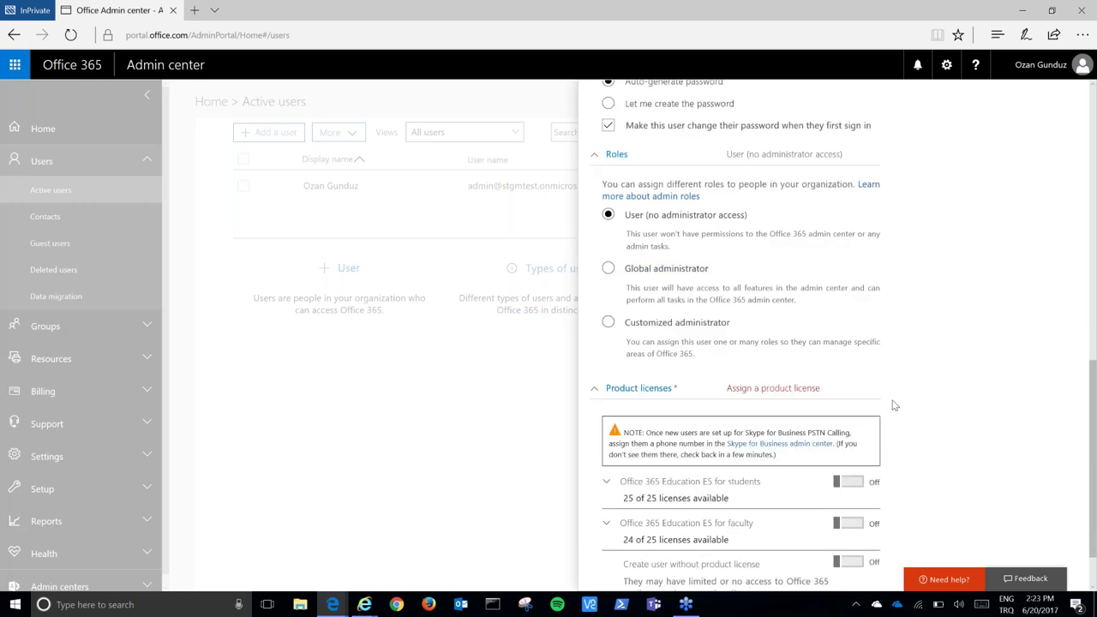
scroll(894, 405, "down", 1)
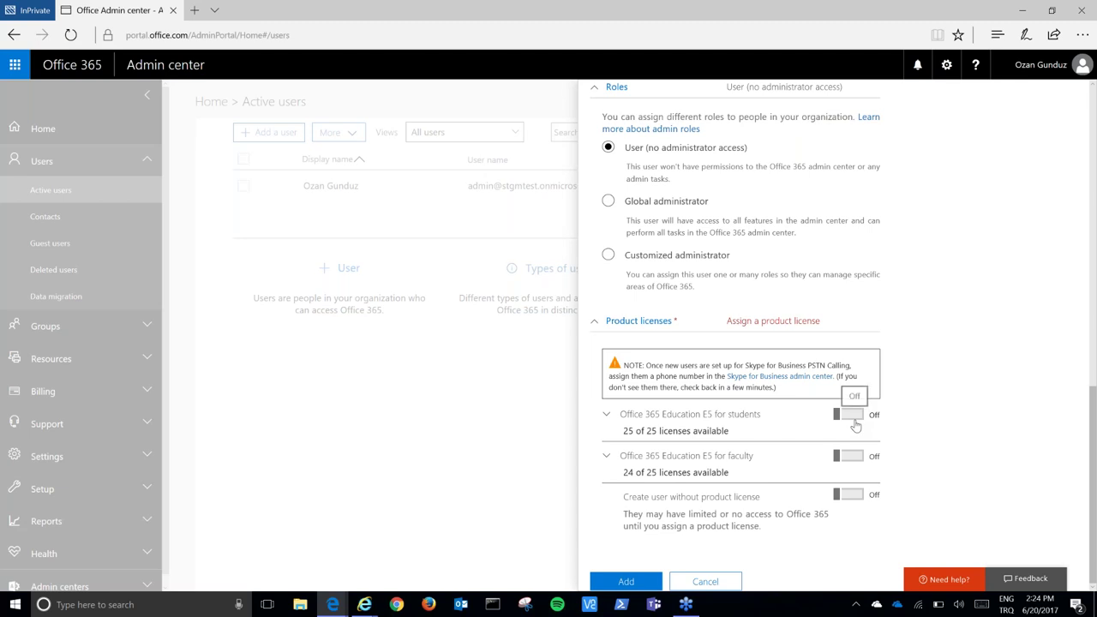
left_click(621, 419)
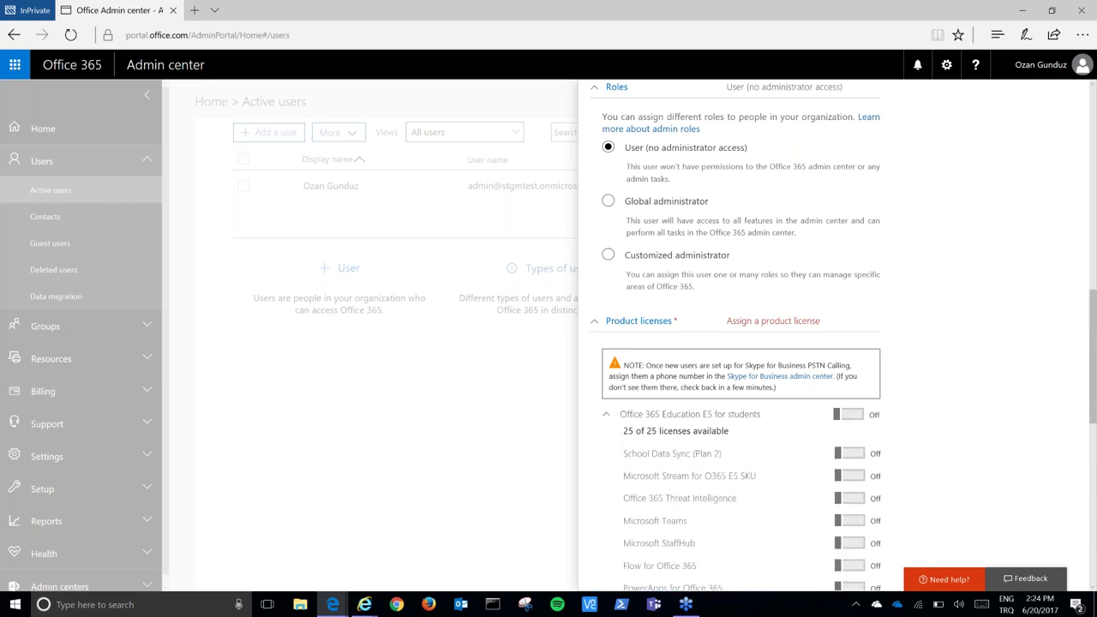
Turn on the Office 365 Education E5 for students license for the new user and review the services it includes
scroll(952, 418, "down", 1)
scroll(951, 418, "down", 3)
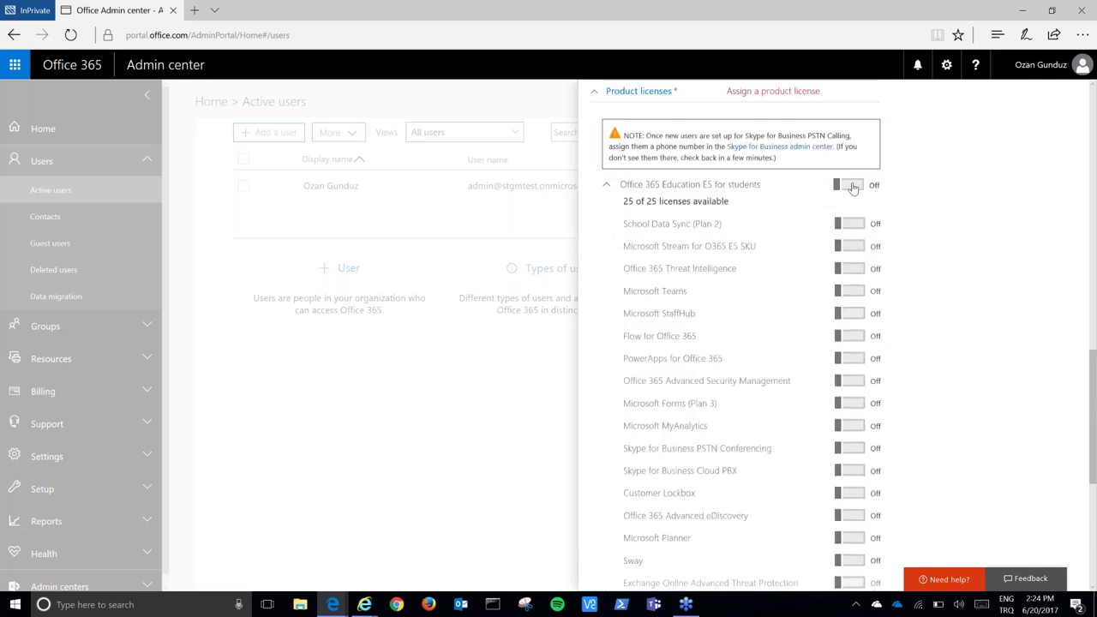
left_click(849, 185)
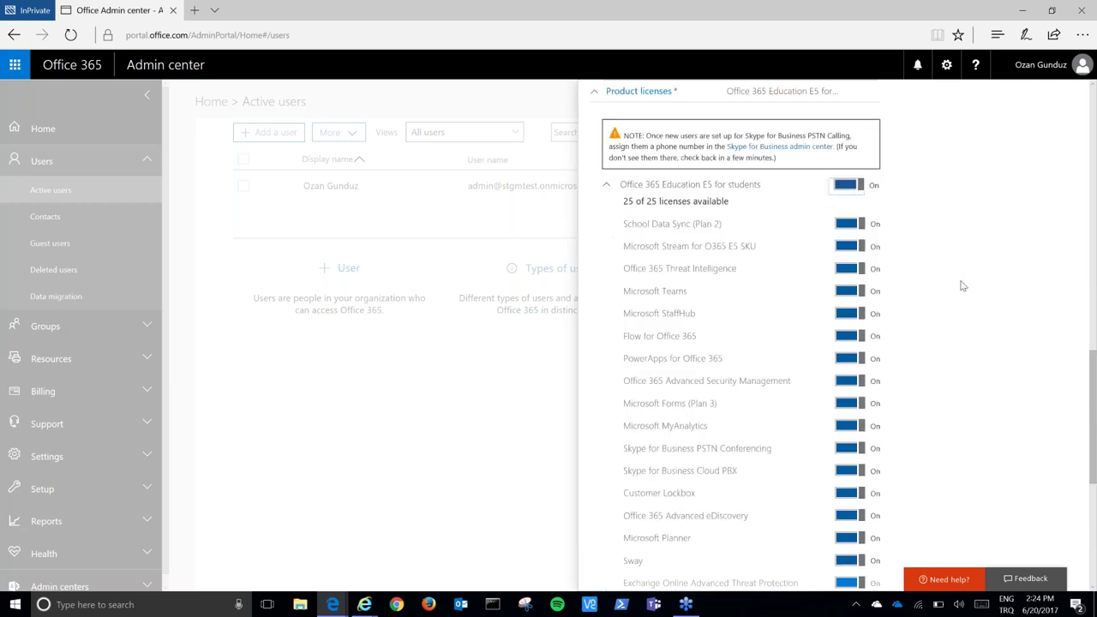
scroll(963, 285, "down", 1)
scroll(962, 287, "down", 1)
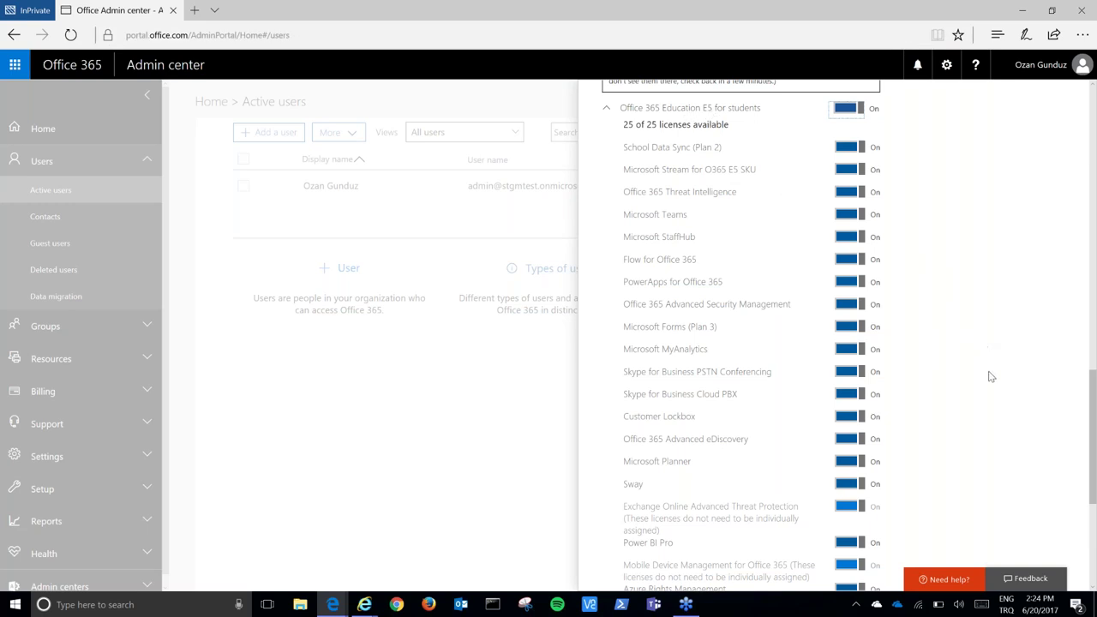
scroll(991, 379, "down", 5)
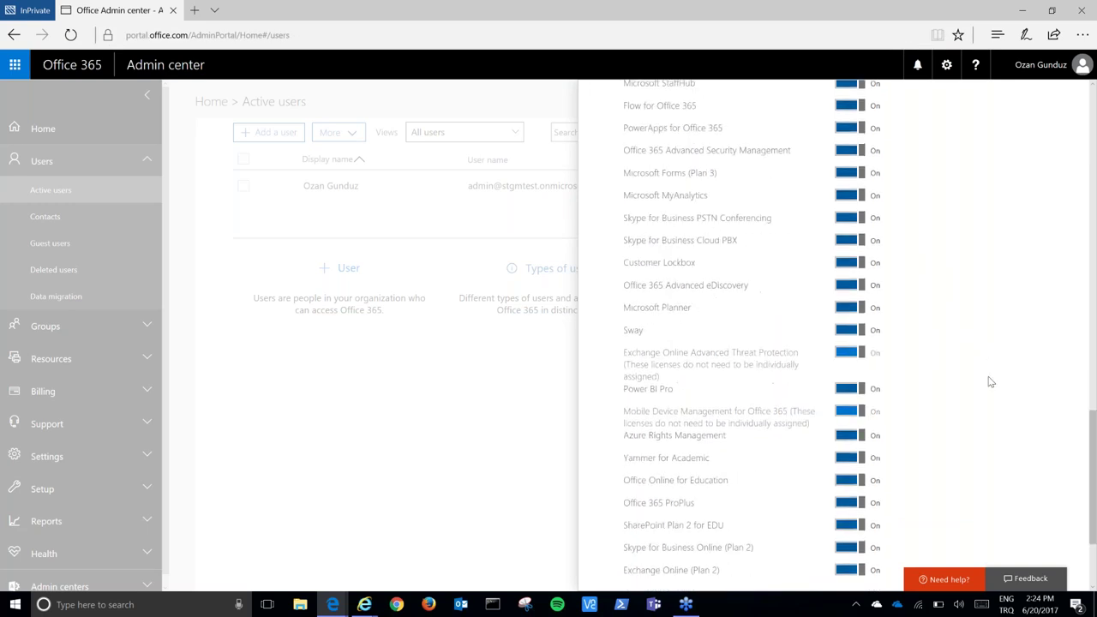
scroll(992, 381, "up", 3)
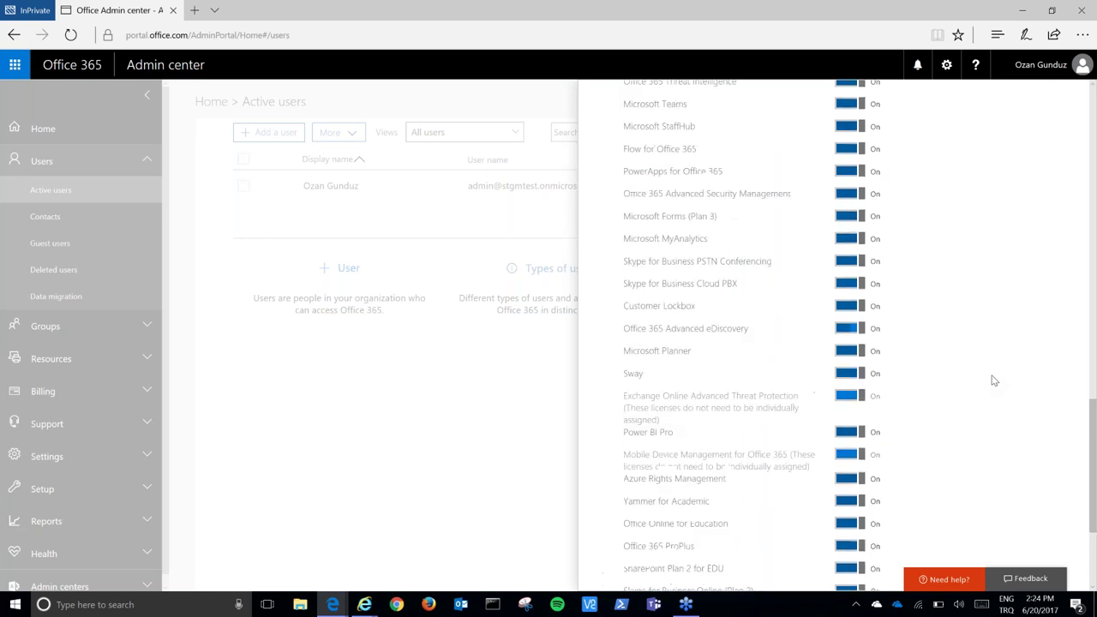
scroll(993, 380, "up", 1)
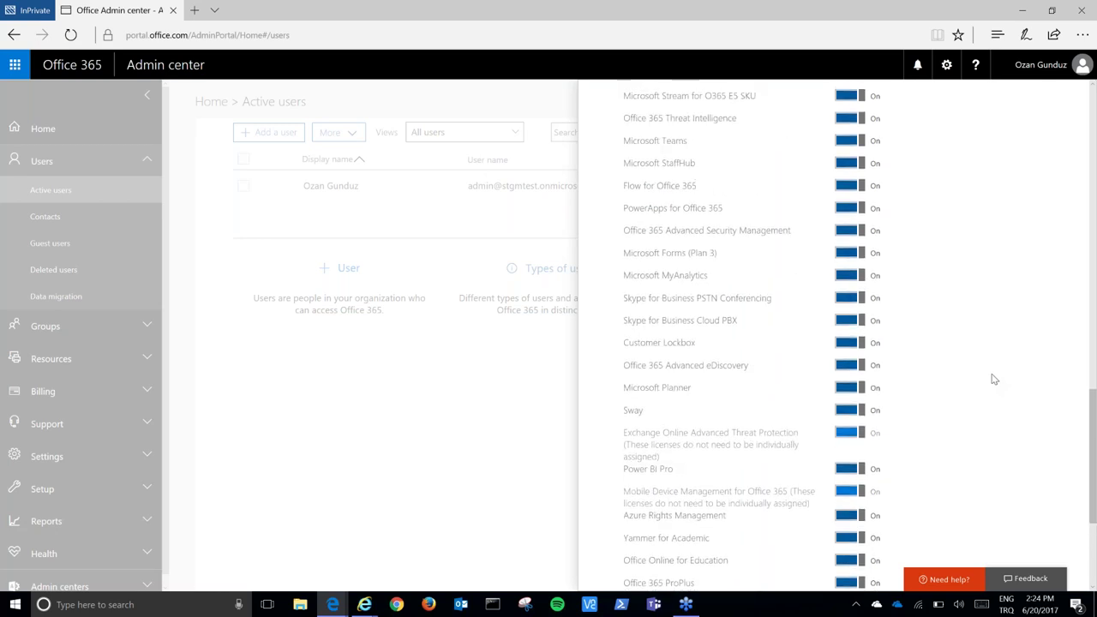
scroll(994, 379, "up", 2)
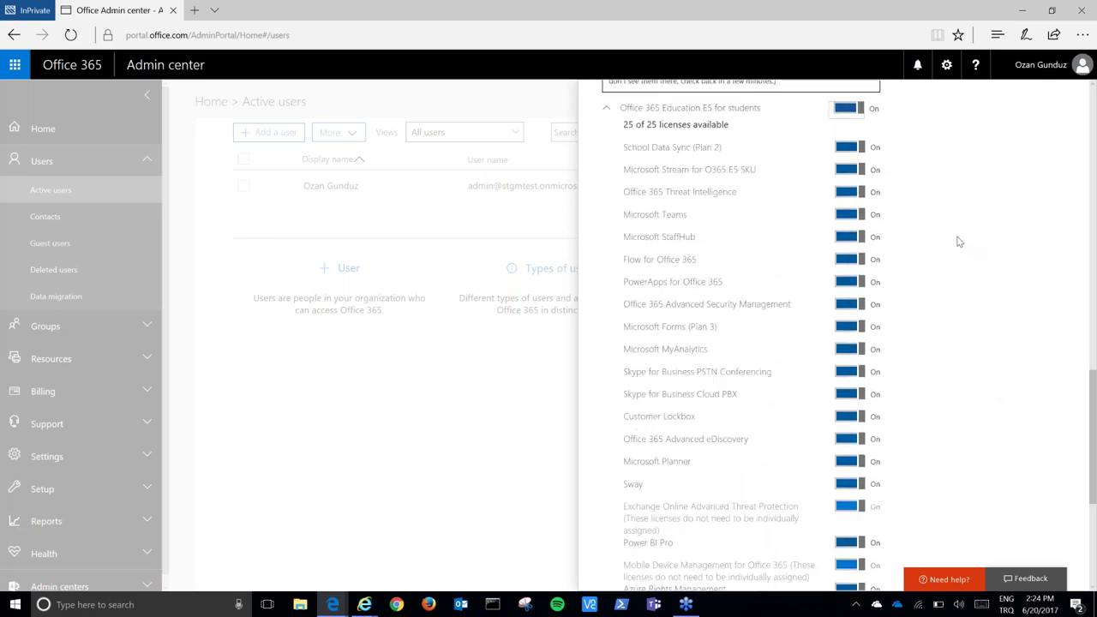
scroll(951, 274, "down", 2)
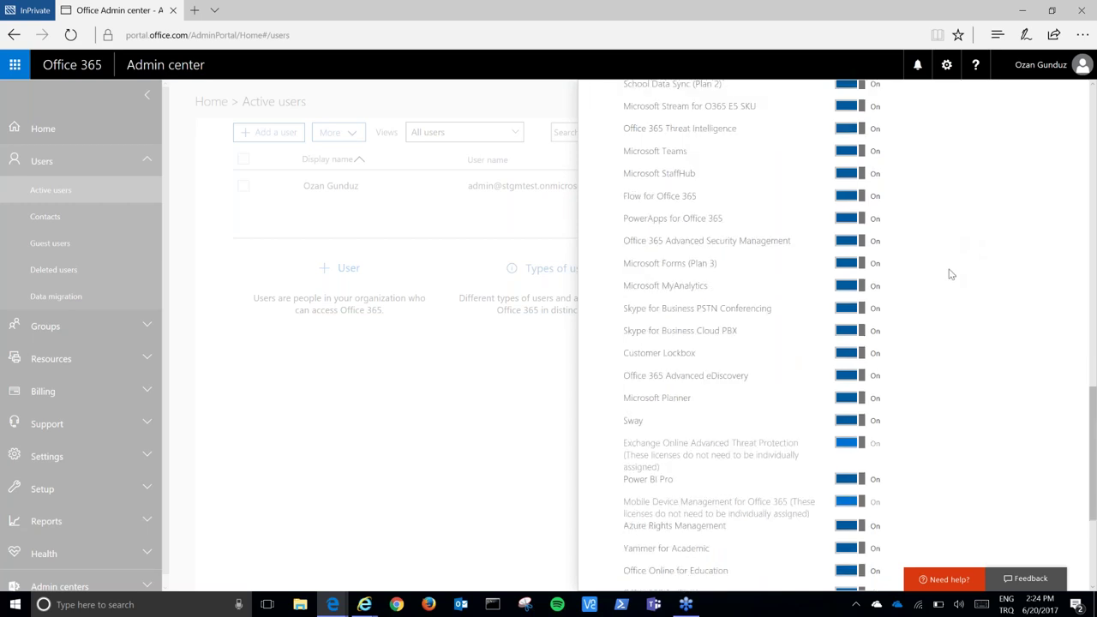
Switch Exchange Online (Plan 2) and Skype for Business Online (Plan 2) off and back on within the student license
scroll(951, 275, "down", 7)
left_click(842, 424)
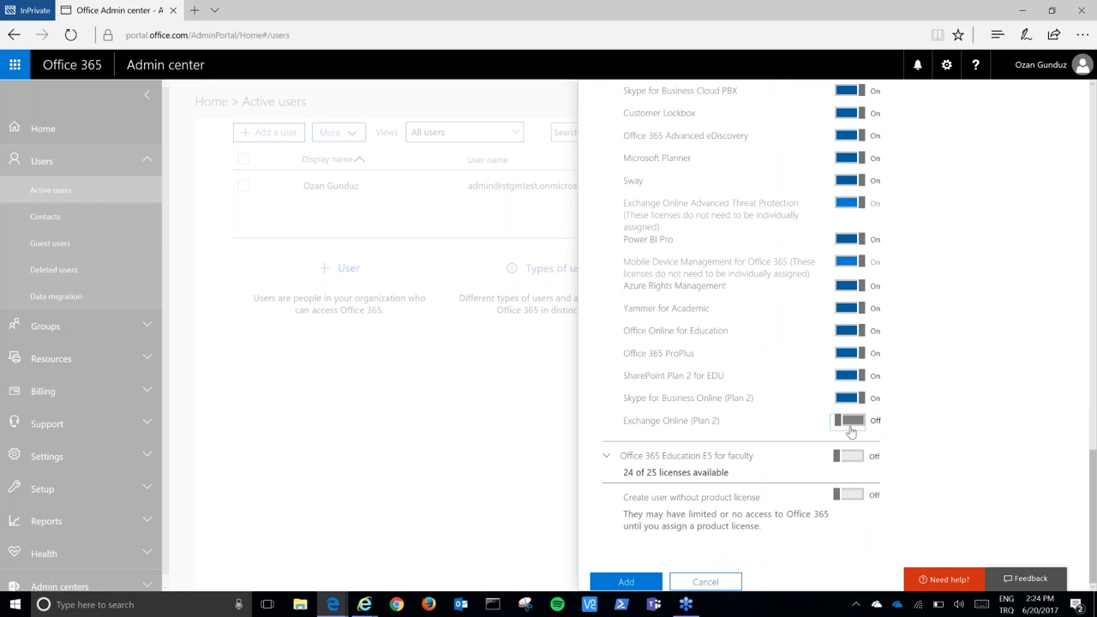
left_click(845, 425)
left_click(843, 400)
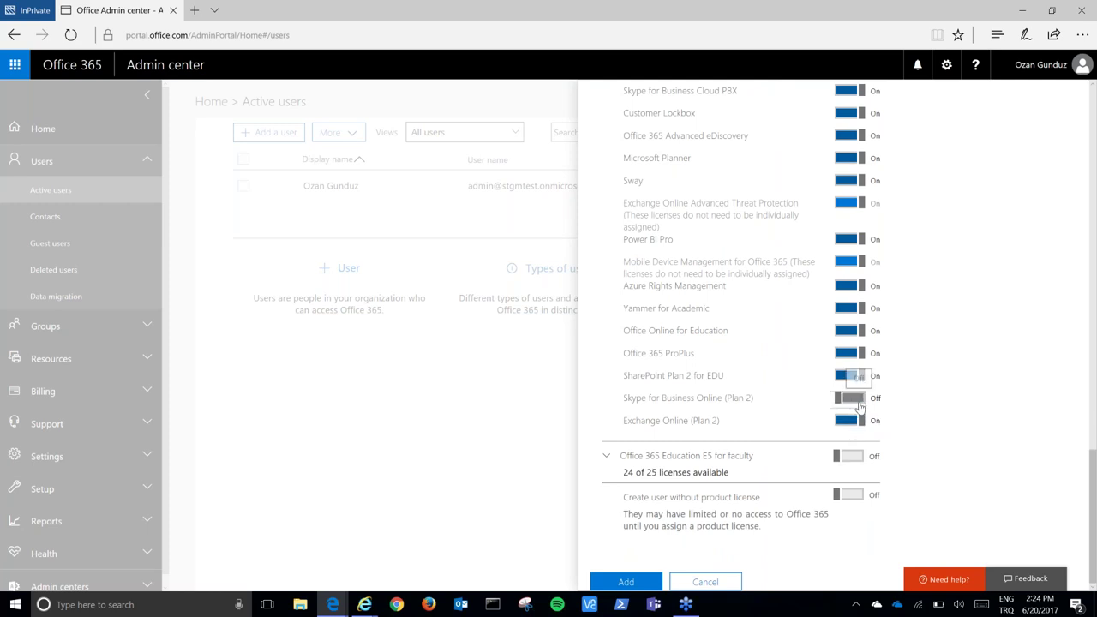
left_click(858, 406)
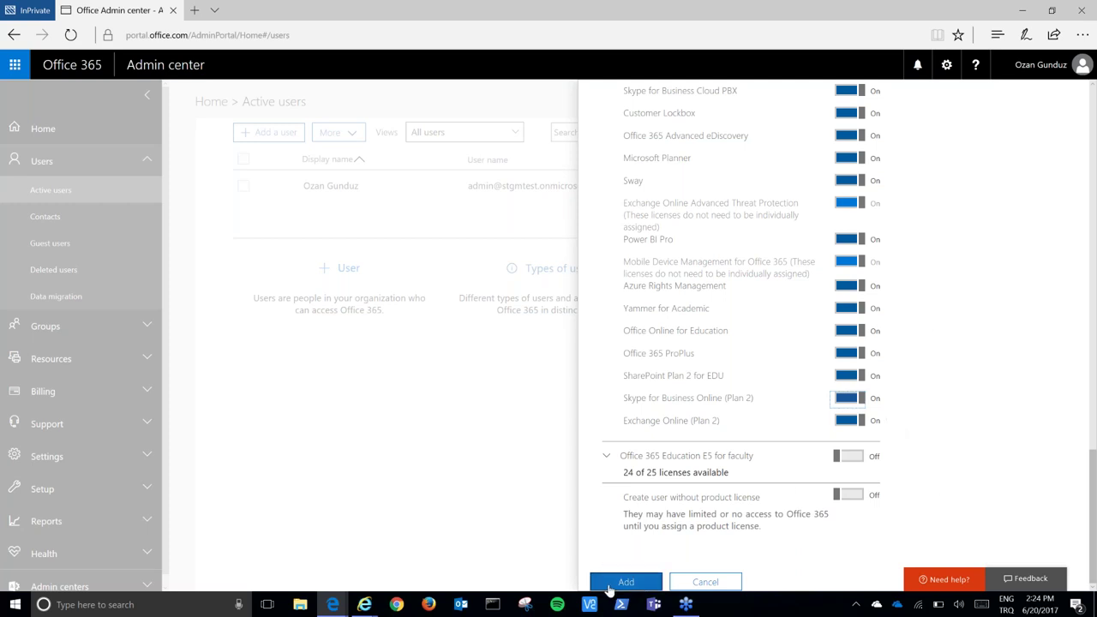
Close the new user form without adding the user, and show the additional management actions for active users
scroll(801, 489, "up", 1)
scroll(801, 488, "up", 15)
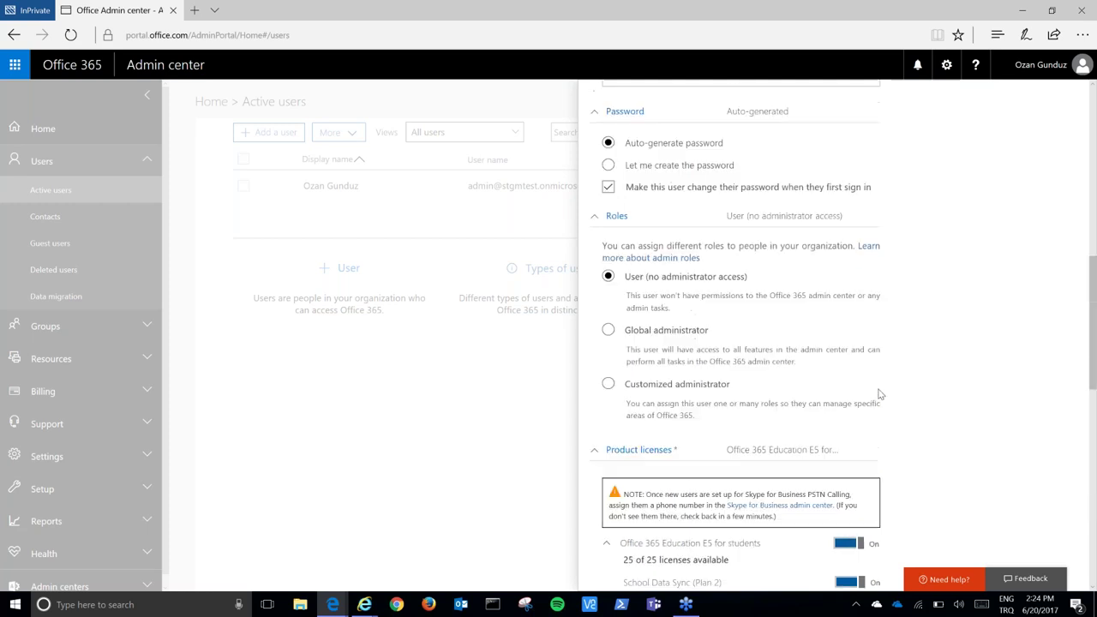
left_click(1059, 102)
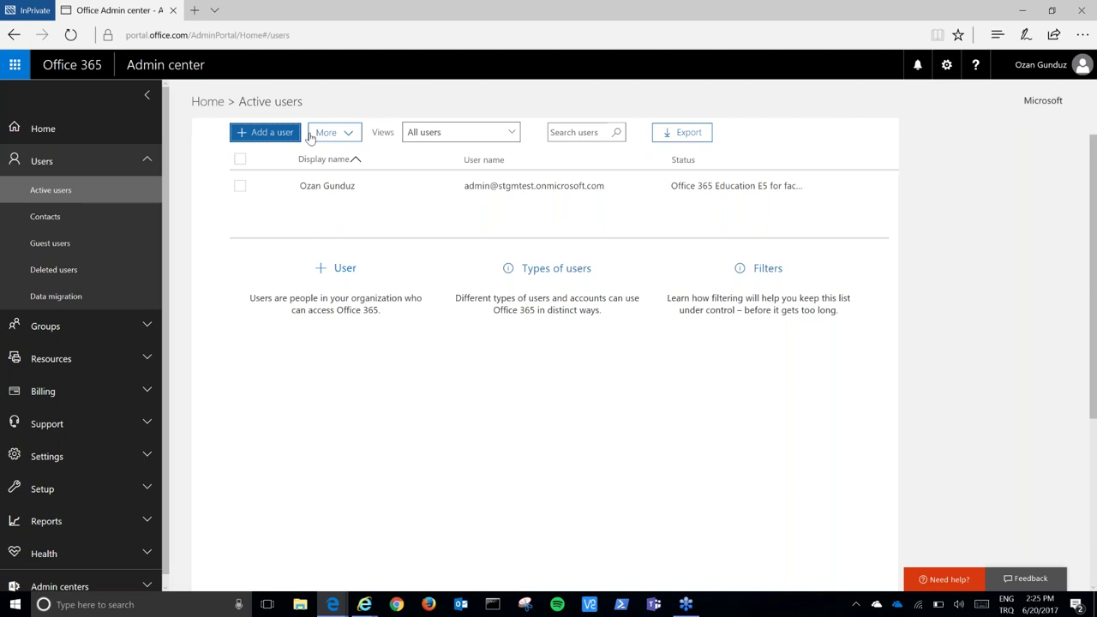
left_click(338, 133)
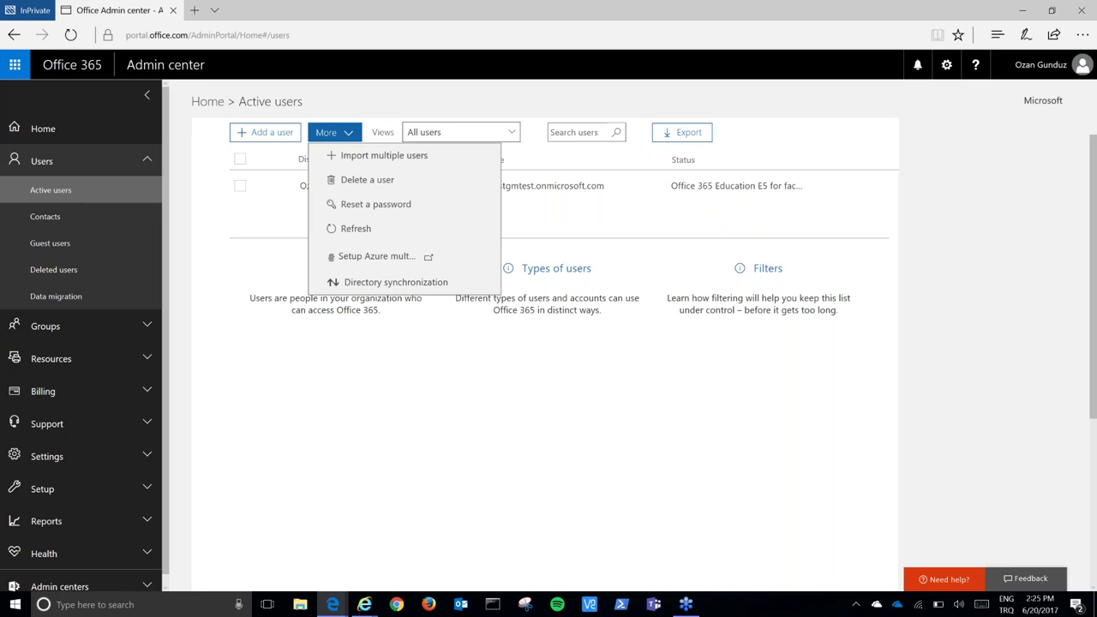
left_click(494, 492)
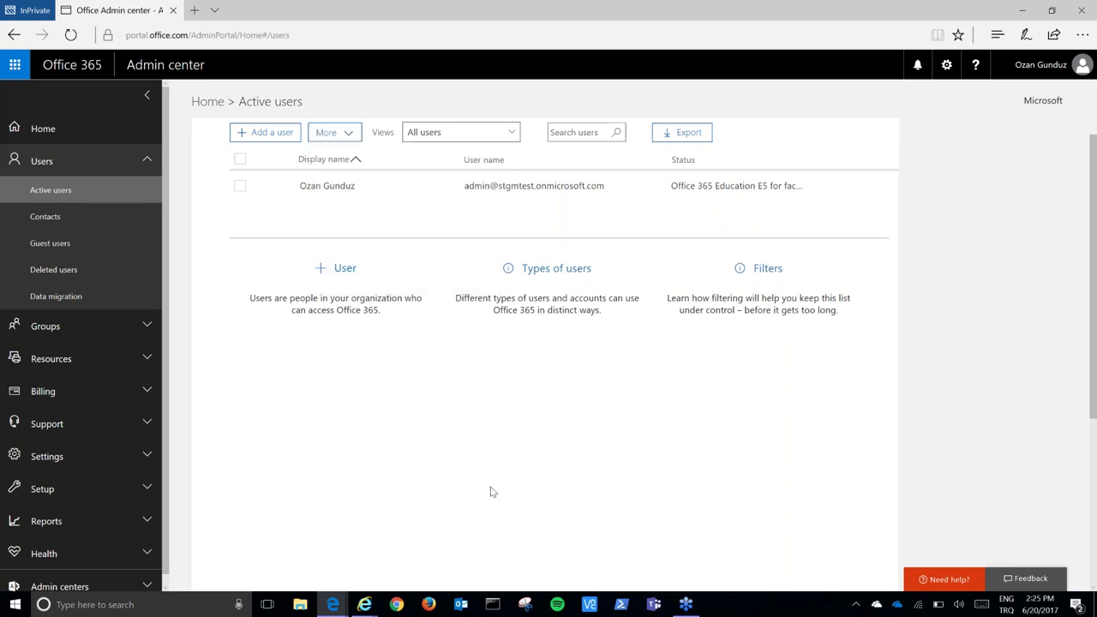
Collapse the Users navigation section and look through the complete list of Office 365 apps in the app launcher
left_click(148, 163)
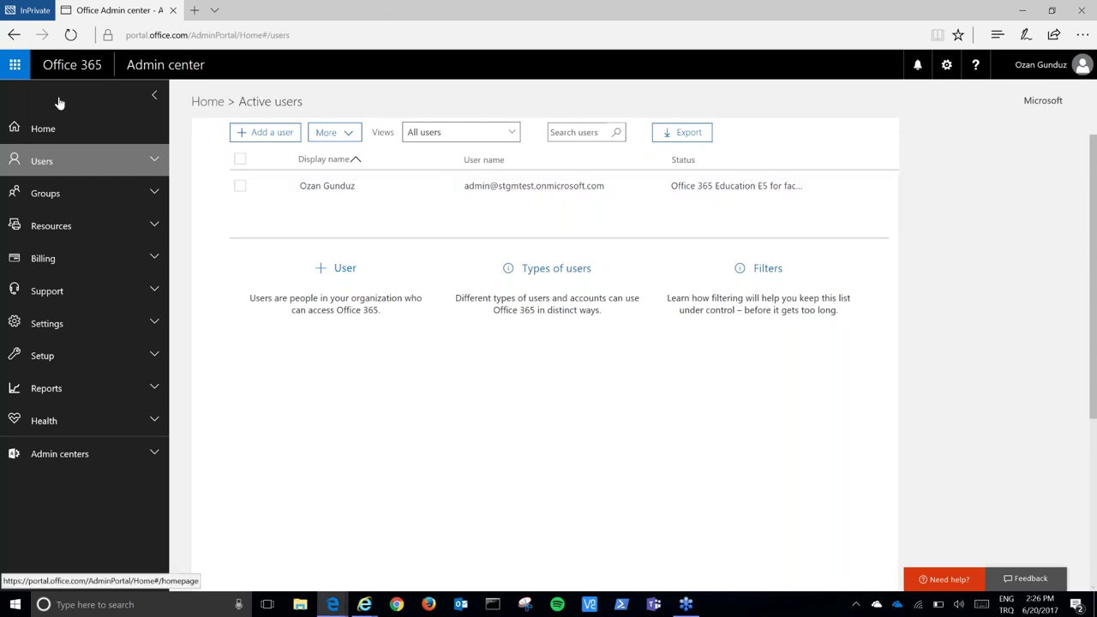
left_click(16, 67)
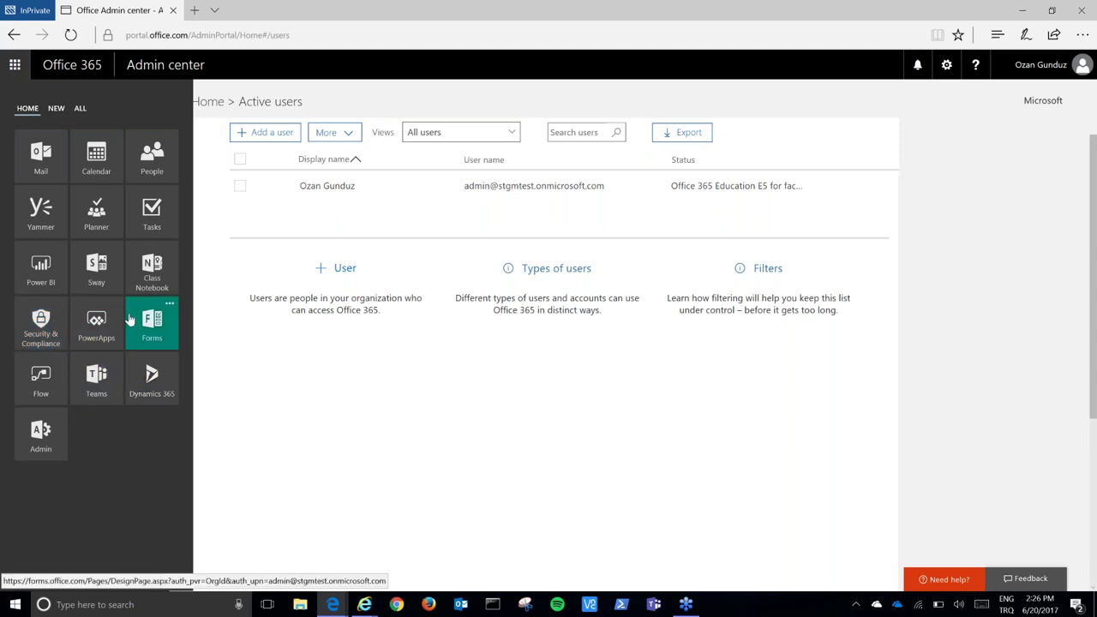
left_click(80, 108)
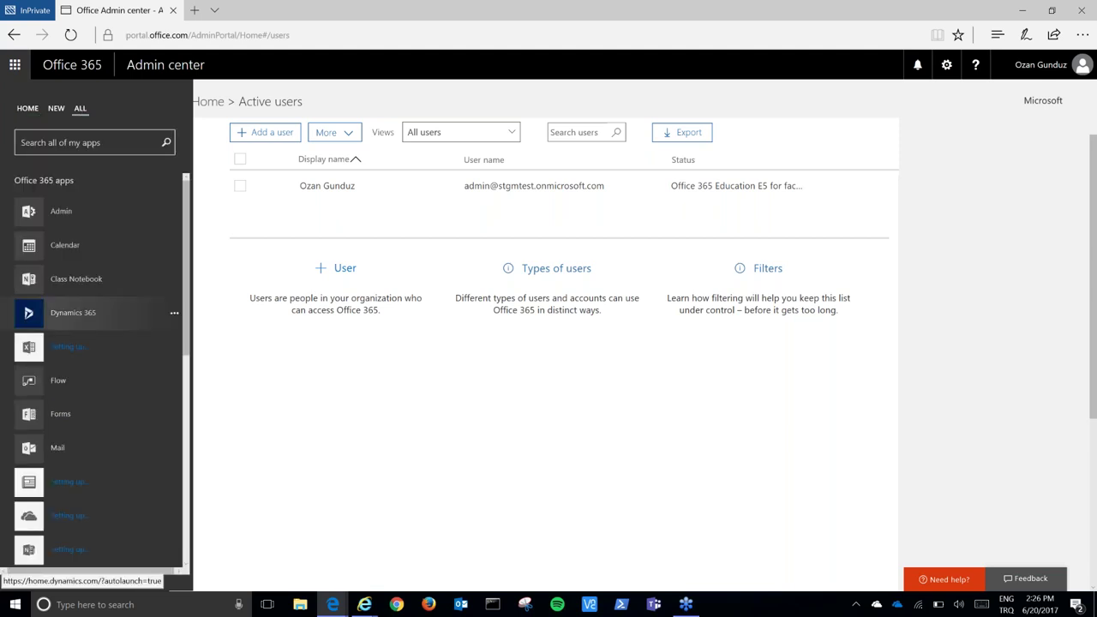
scroll(137, 363, "down", 5)
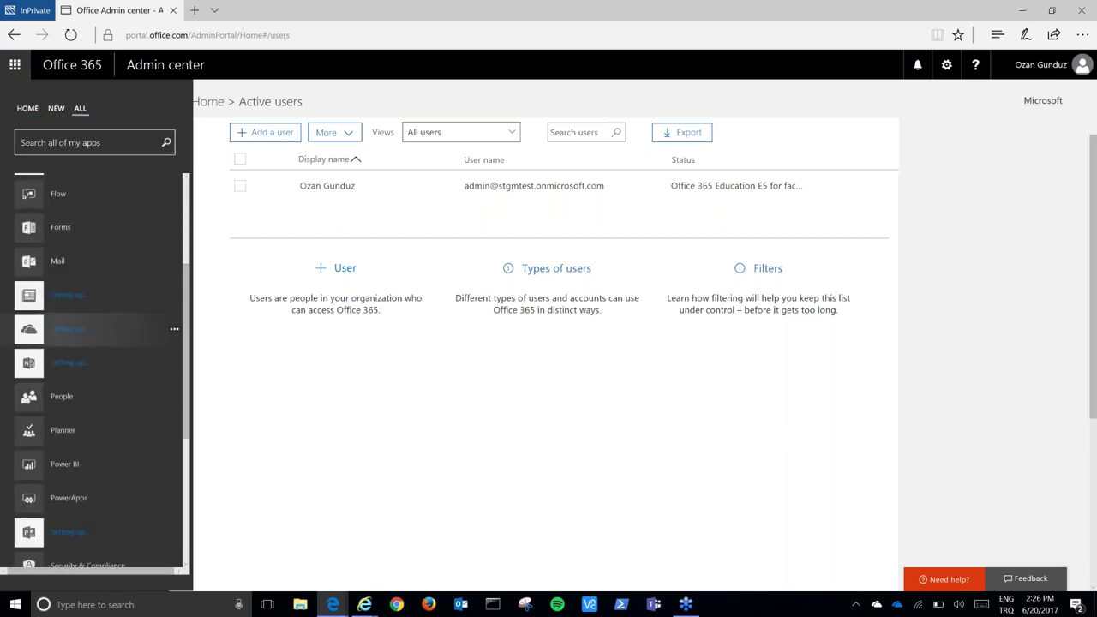
scroll(90, 330, "down", 3)
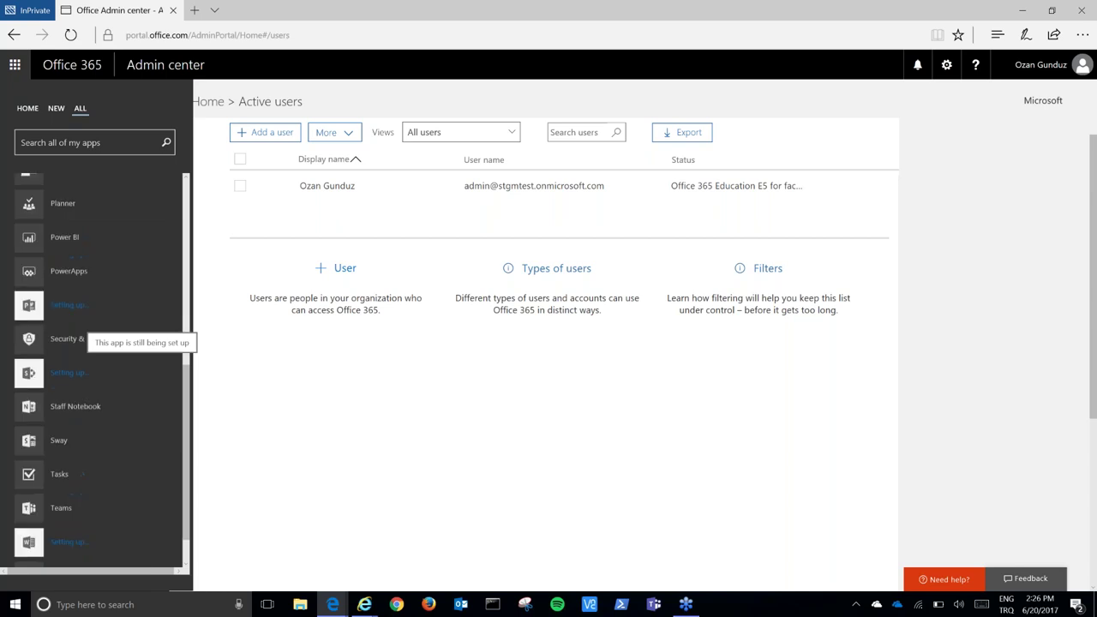
scroll(141, 380, "up", 5)
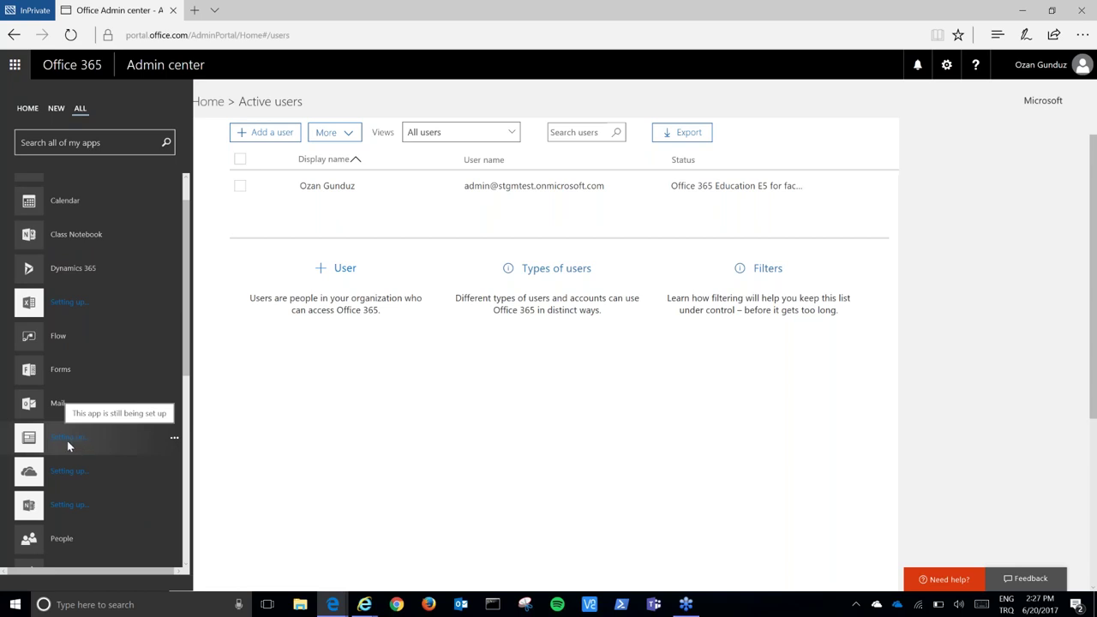
scroll(68, 446, "up", 1)
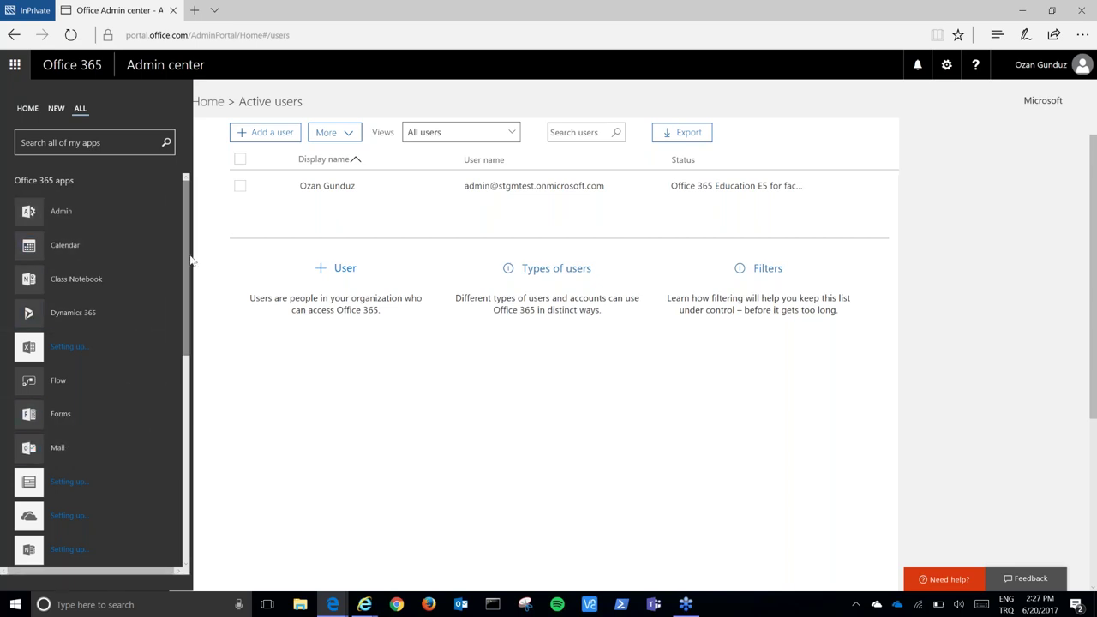
scroll(171, 377, "down", 1)
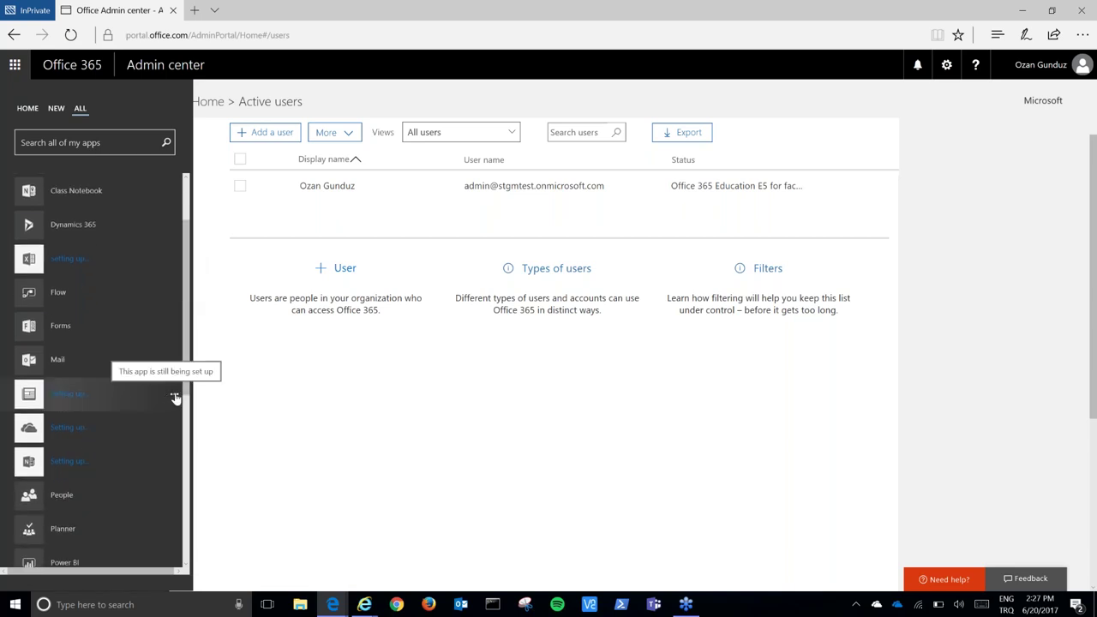
scroll(172, 409, "down", 1)
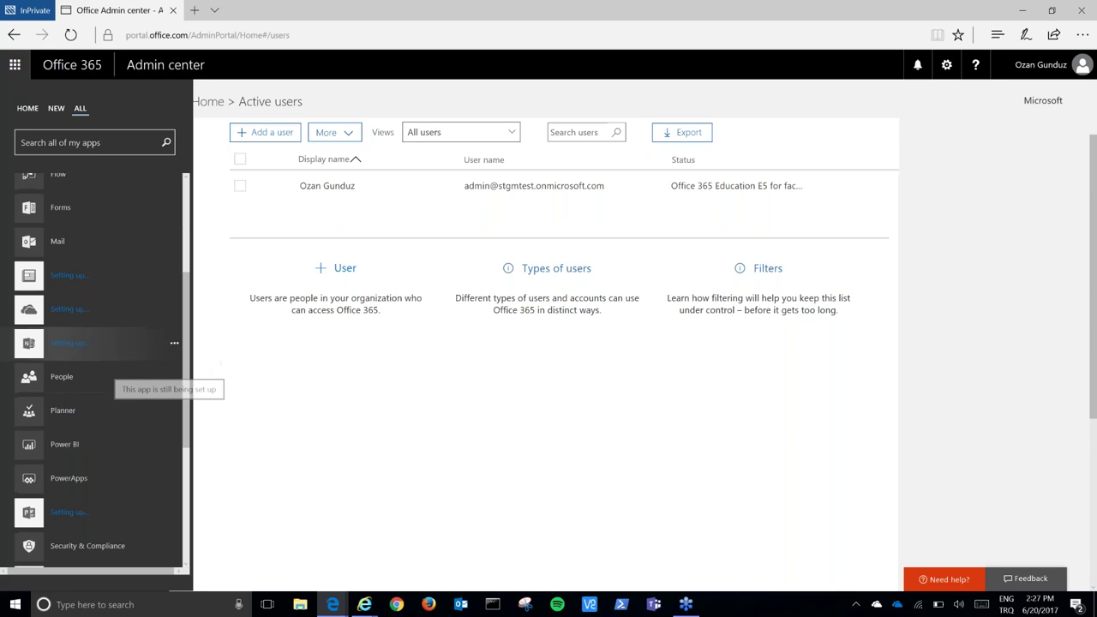
scroll(166, 423, "down", 1)
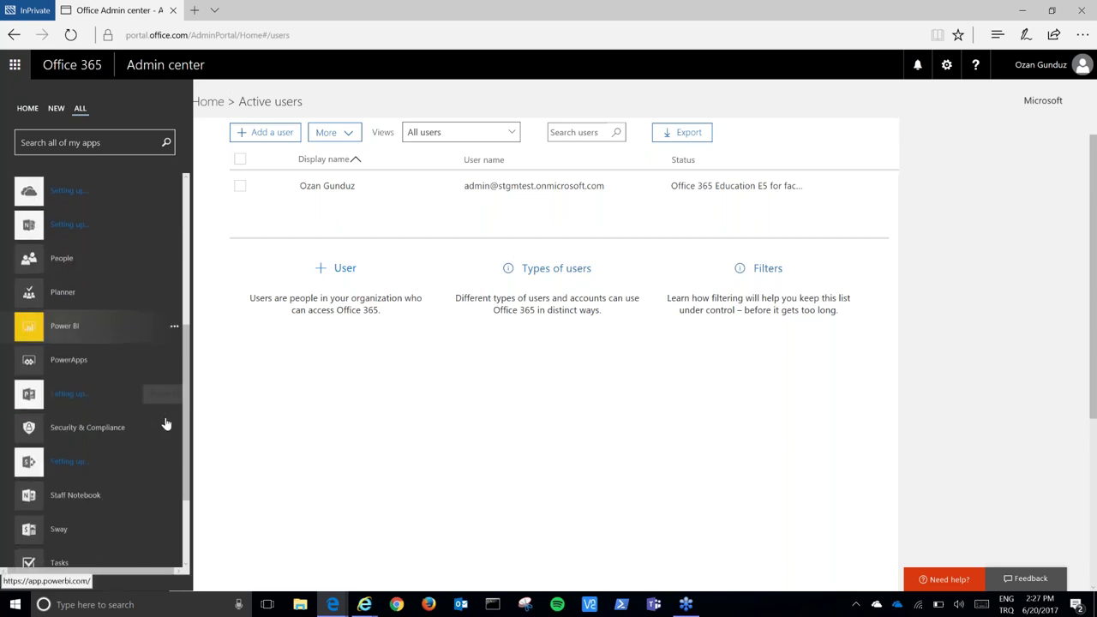
scroll(166, 425, "down", 1)
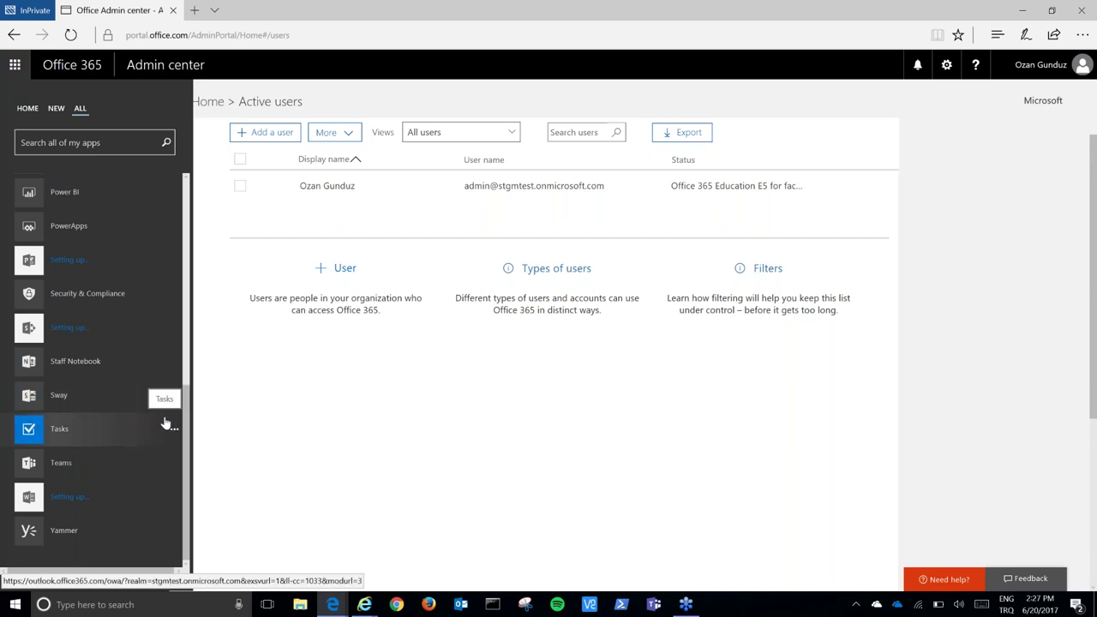
scroll(133, 321, "up", 1)
scroll(147, 309, "up", 3)
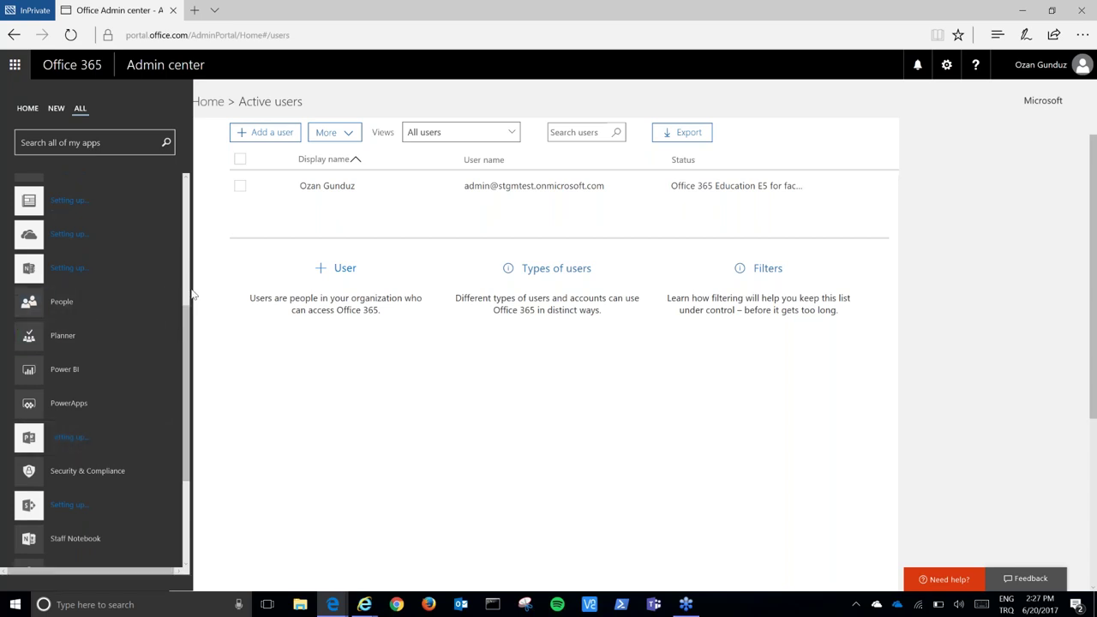
scroll(191, 309, "up", 6)
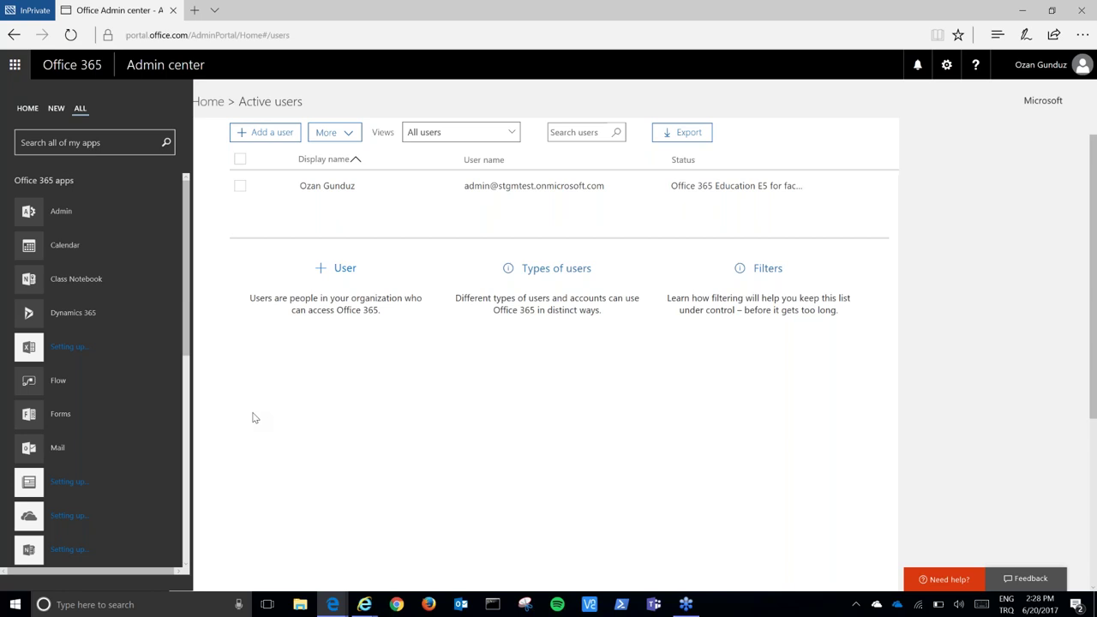
Close and reopen the app launcher, and check the full app list again for apps still being set up
left_click(14, 69)
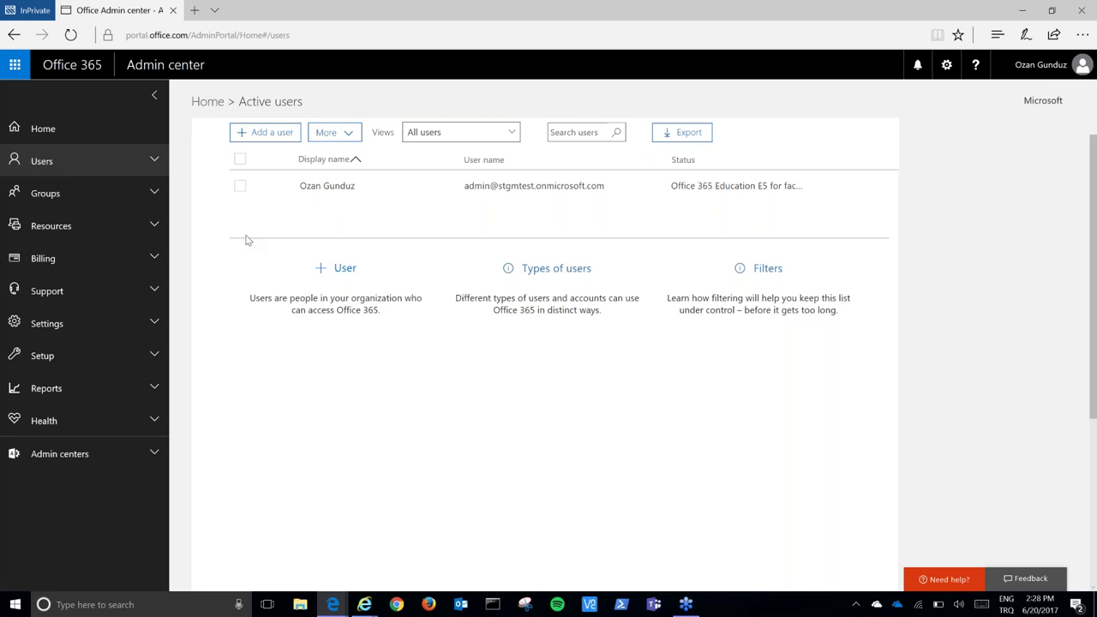
left_click(14, 67)
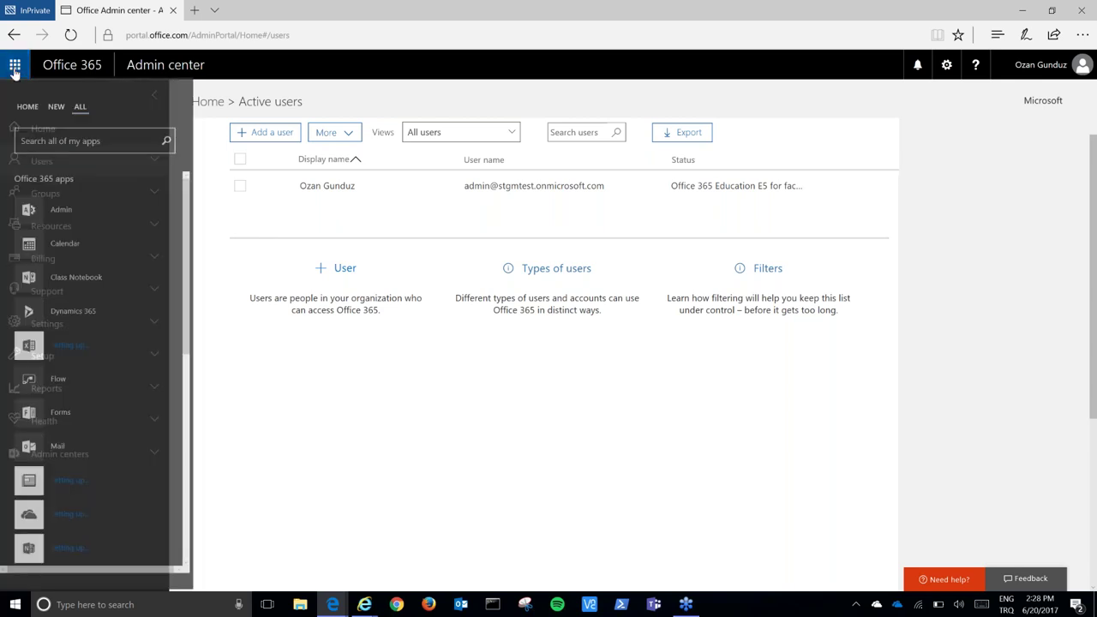
mouse_move(168, 379)
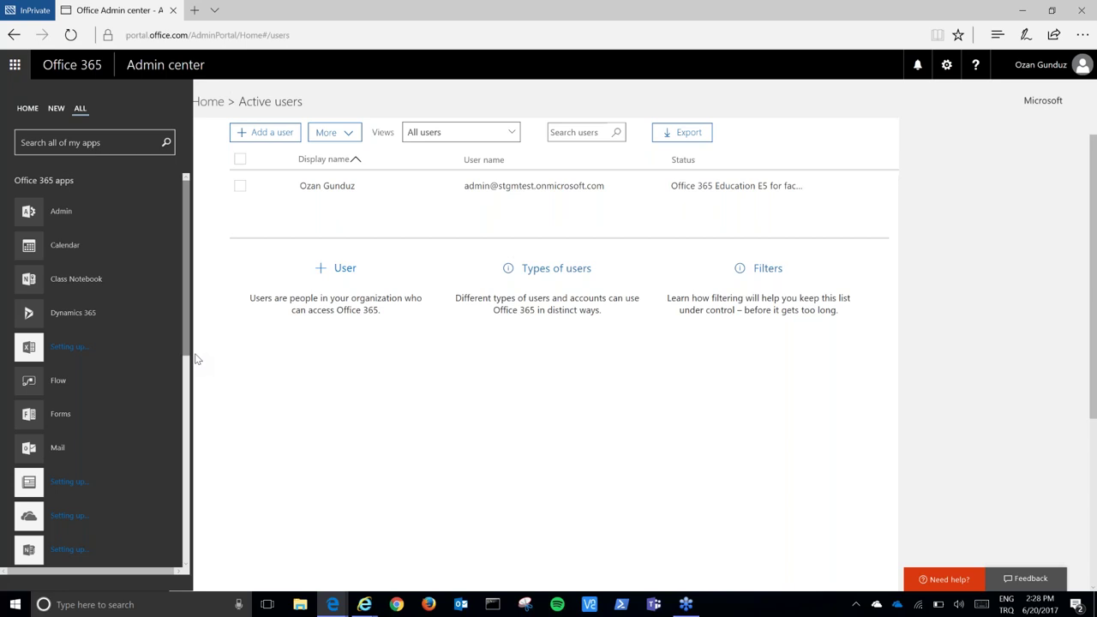
scroll(129, 411, "down", 6)
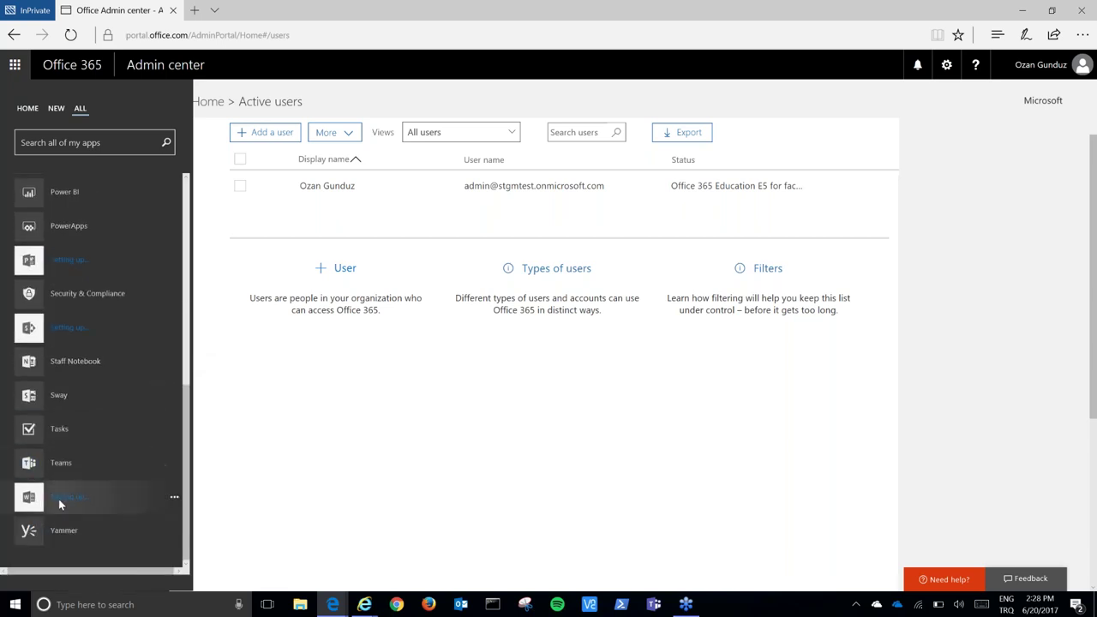
scroll(74, 257, "up", 3)
scroll(126, 358, "up", 6)
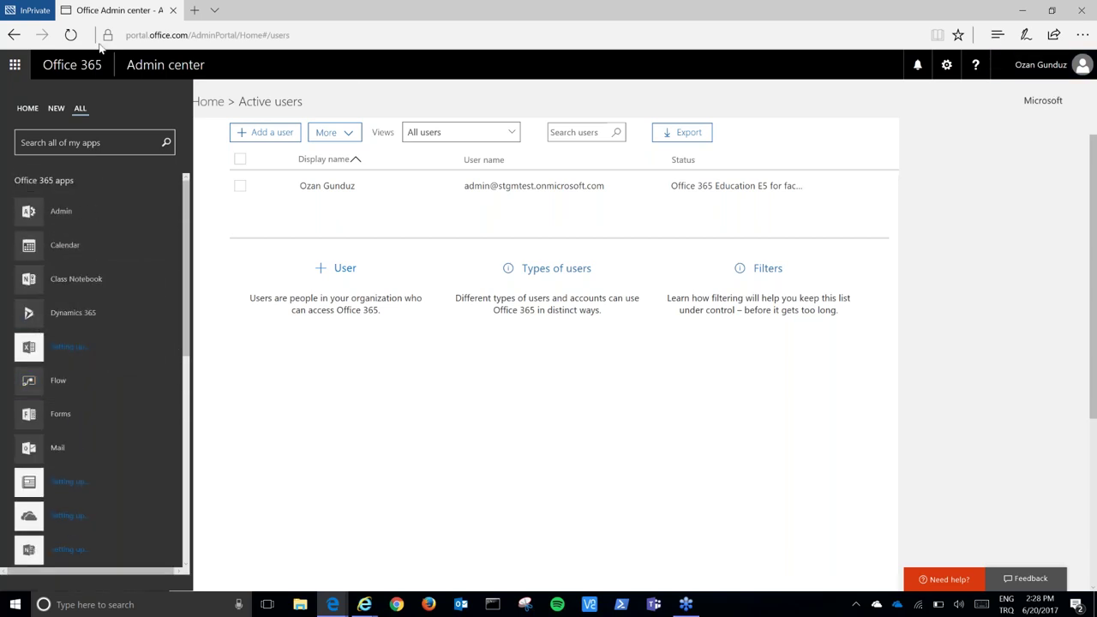
Reload the Active users page and show the refreshed apps in the app launcher
left_click(72, 37)
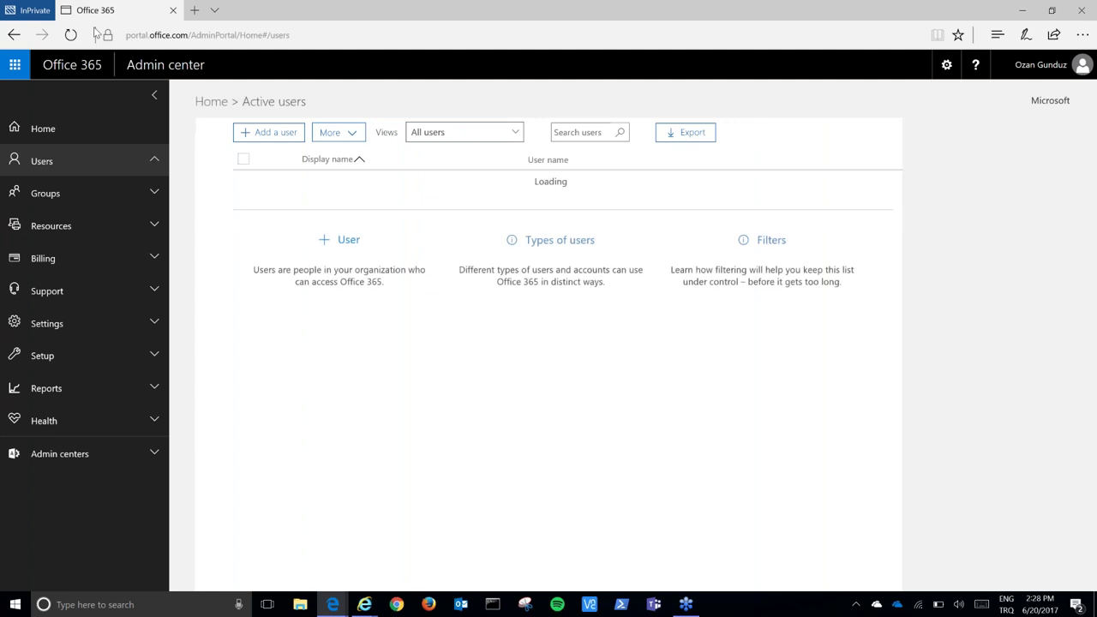
left_click(16, 70)
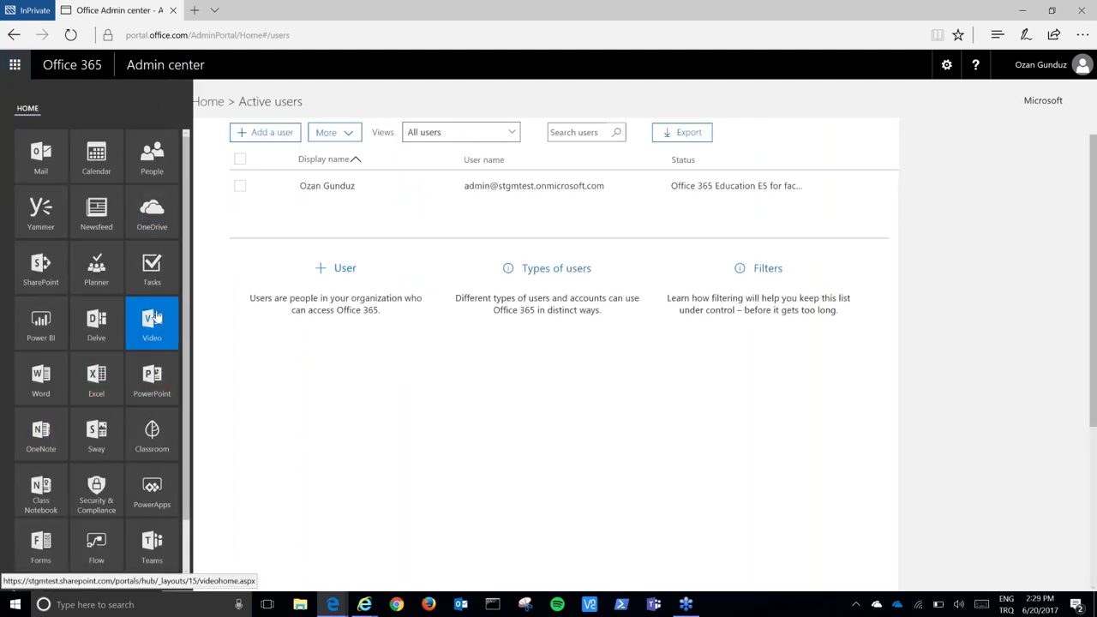
Launch SharePoint and Word from the Office 365 app launcher in separate browser tabs
left_click(62, 281)
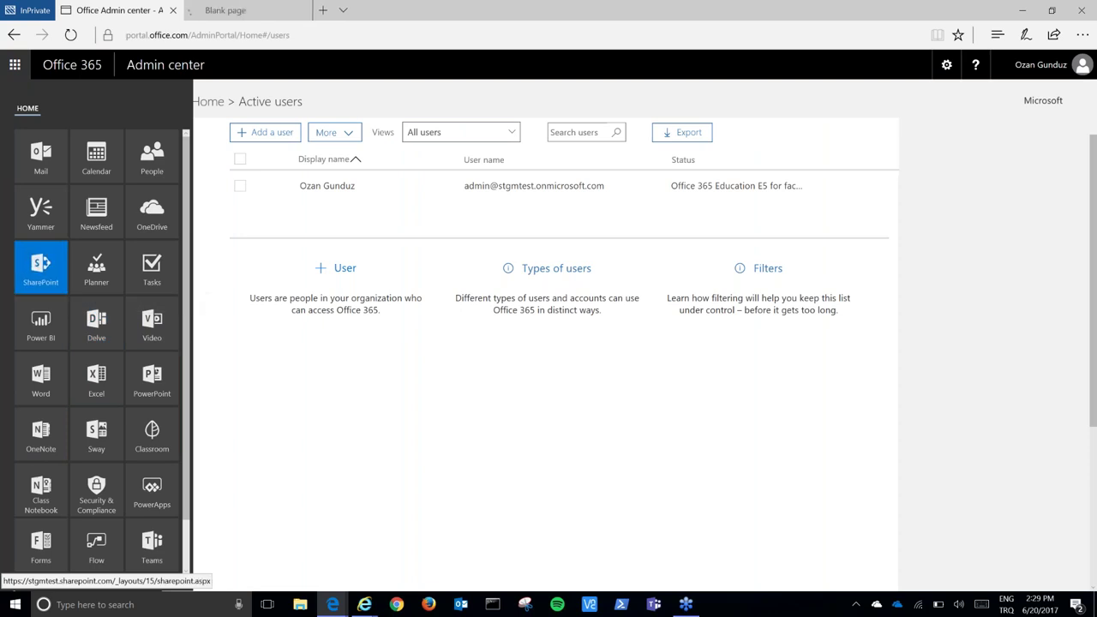
left_click(39, 390)
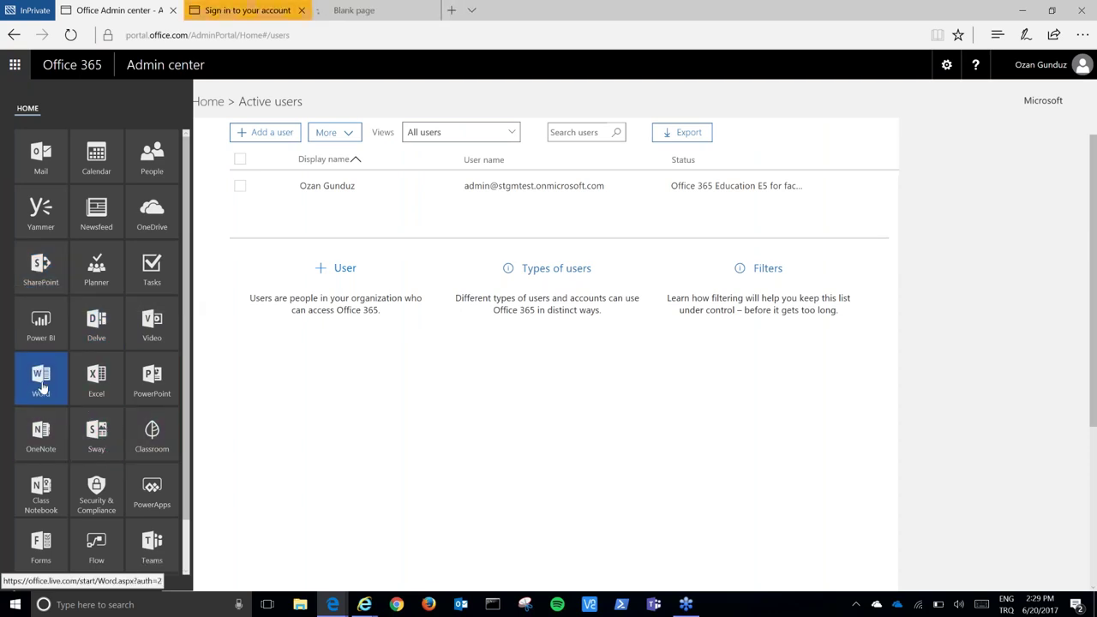
scroll(96, 435, "down", 1)
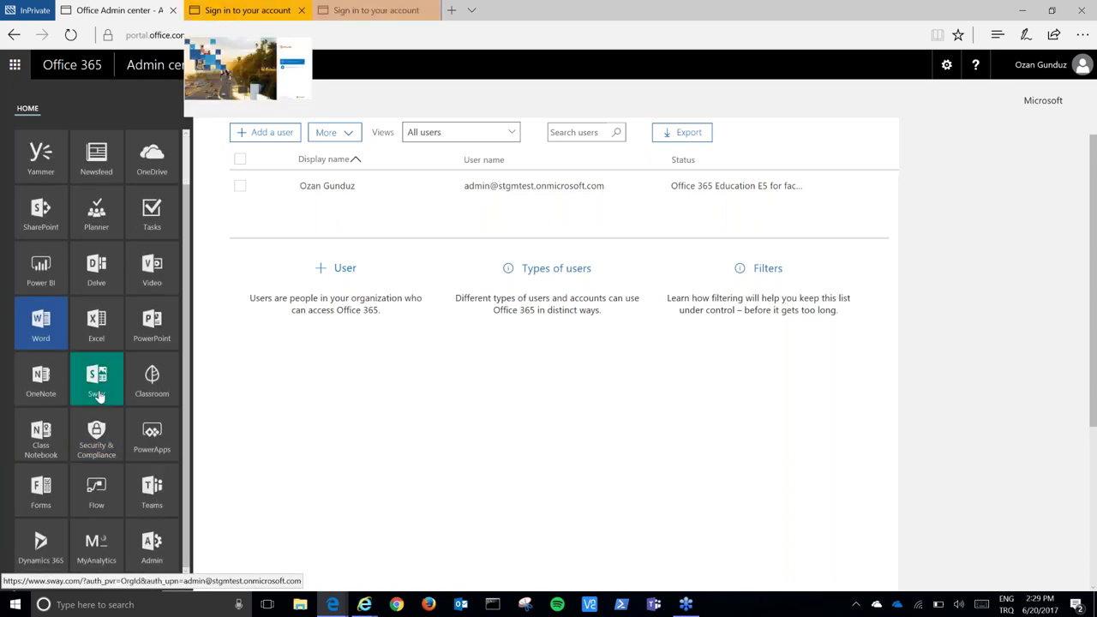
Compare the two sign-in tabs, close the one for Word, and choose the admin account on the remaining SharePoint sign-in page
left_click(262, 5)
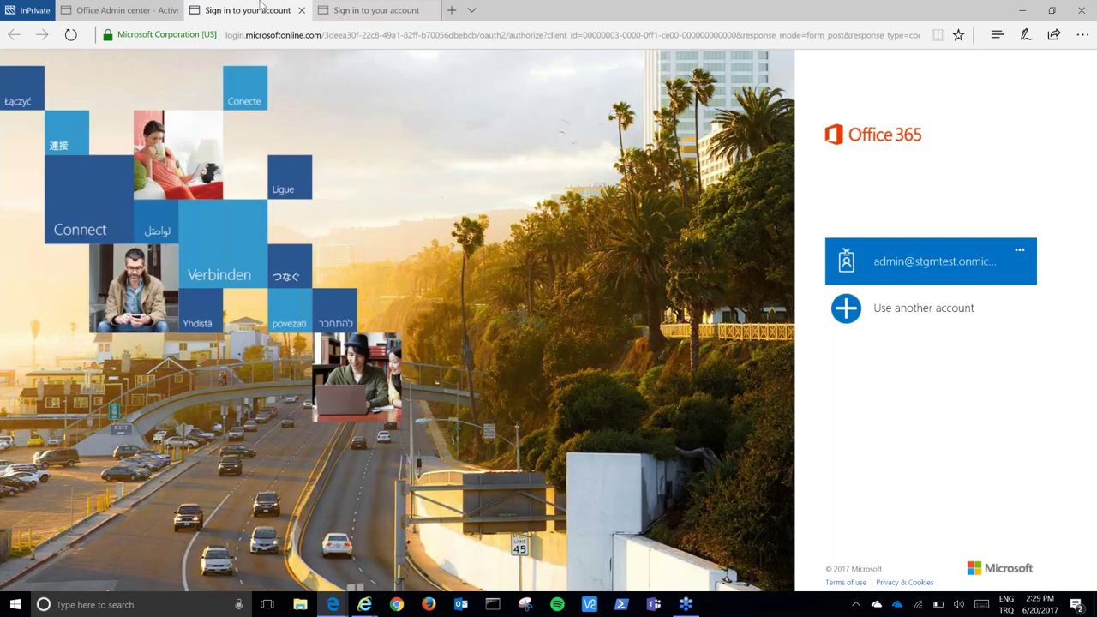
left_click(376, 10)
left_click(249, 10)
left_click(376, 11)
left_click(362, 11)
middle_click(362, 10)
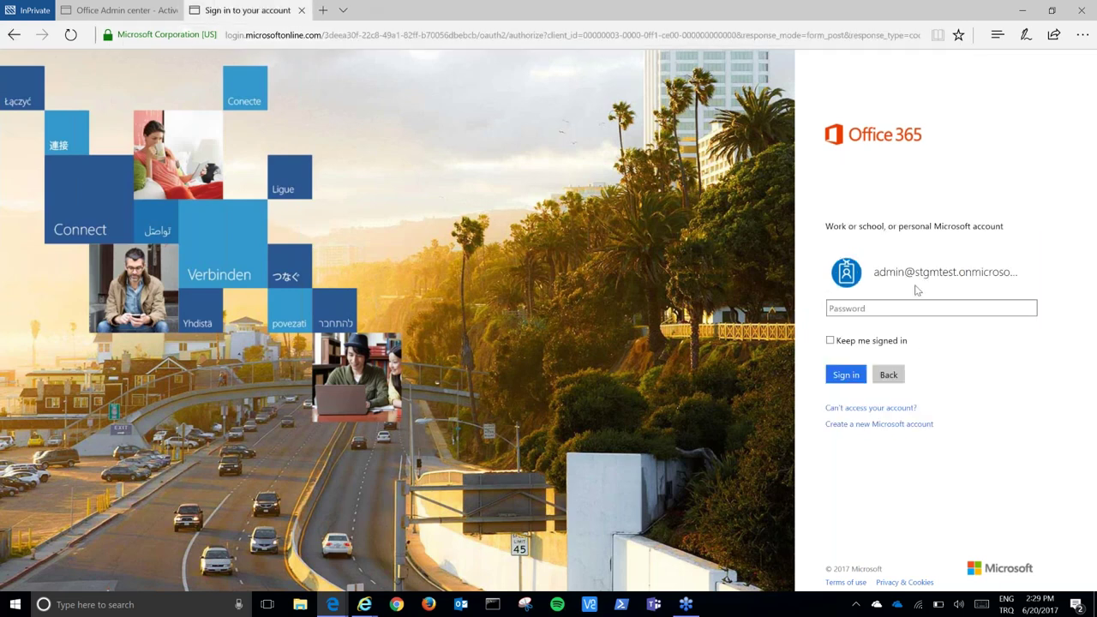
Enter the admin account's password and sign in to SharePoint
left_click(900, 311)
type("********")
left_click(849, 374)
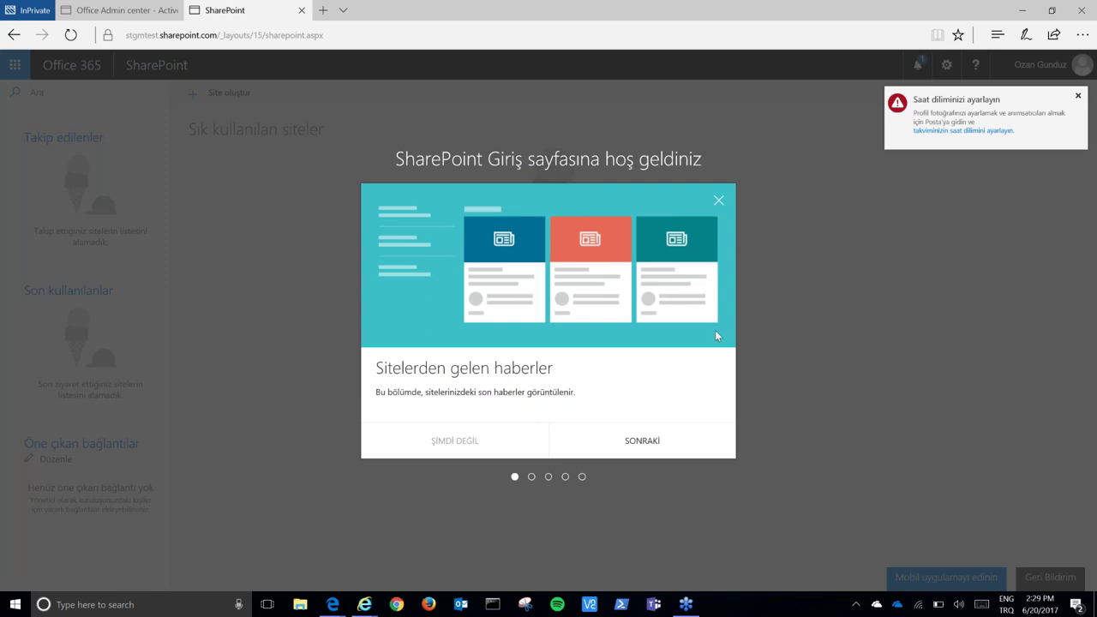
Dismiss the SharePoint welcome tour and open the form for creating a new team site
left_click(719, 201)
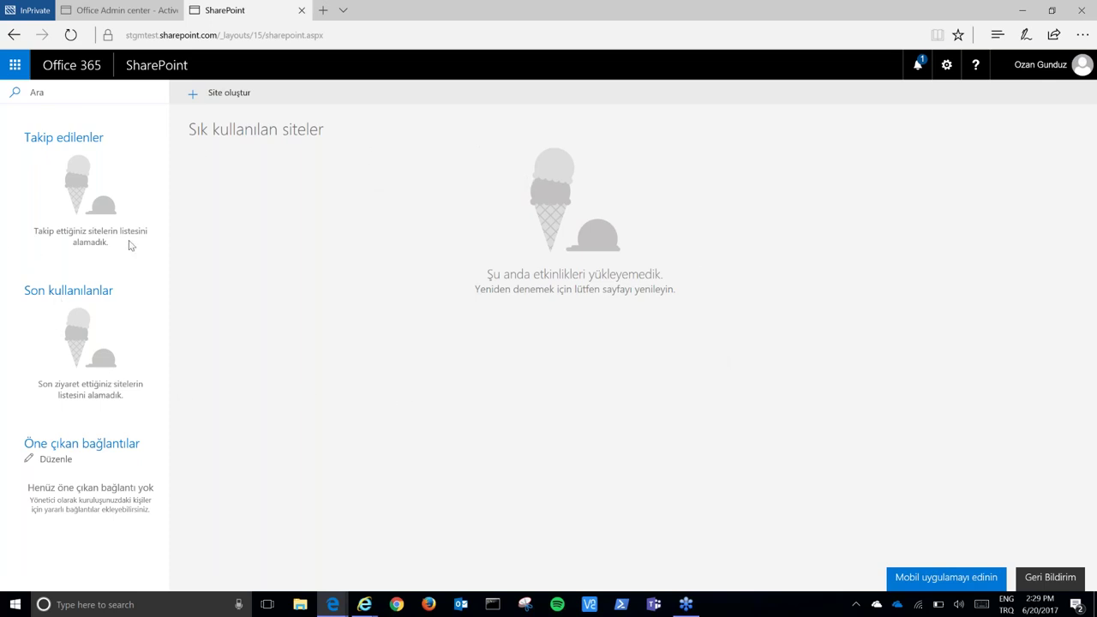
left_click(226, 96)
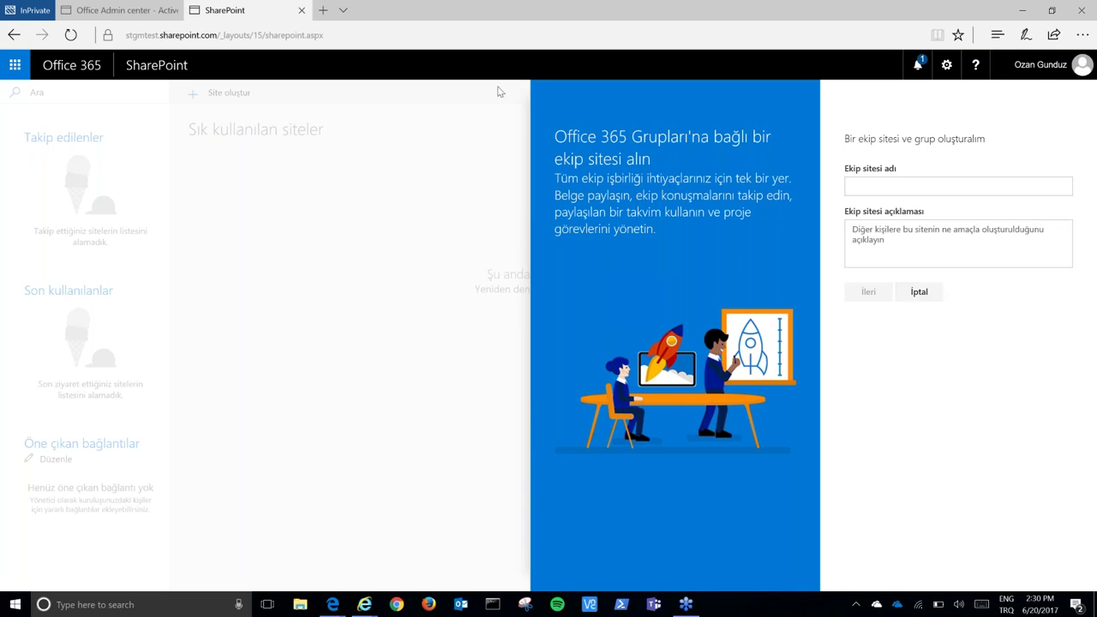
Check the Admin center tab, return to SharePoint, and show the apps in its app launcher
left_click(150, 12)
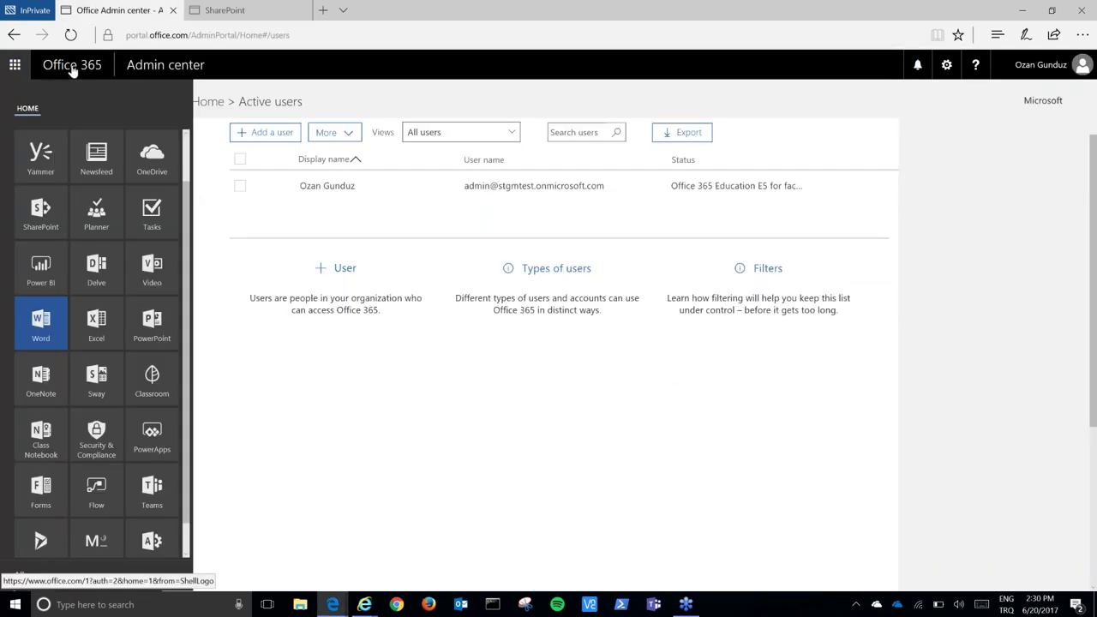
key("ctrl+Tab")
left_click(14, 68)
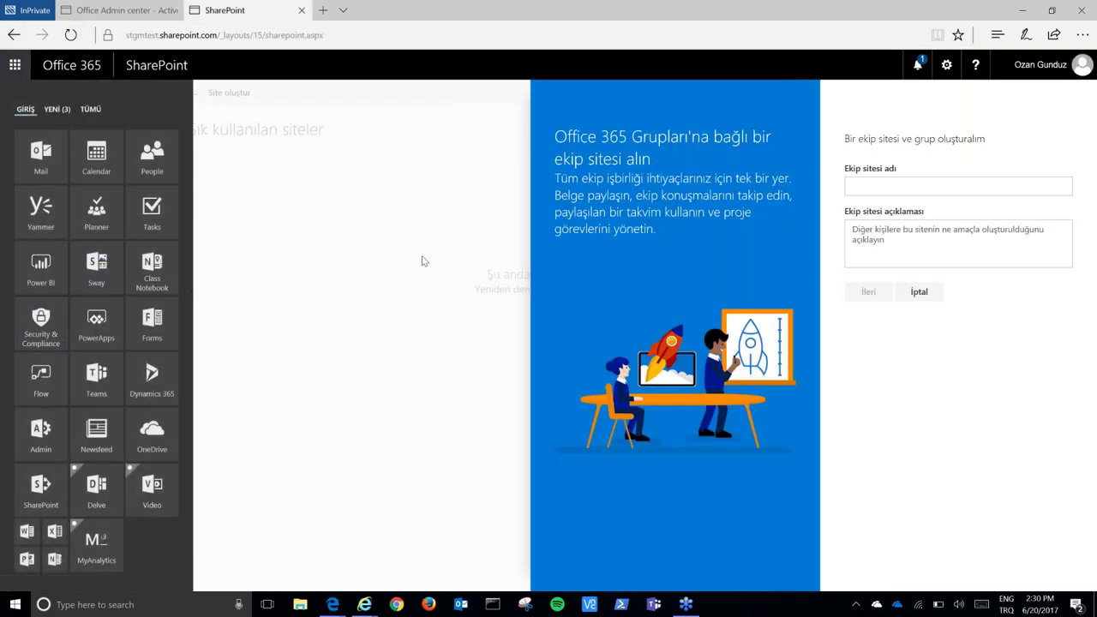
left_click(42, 488)
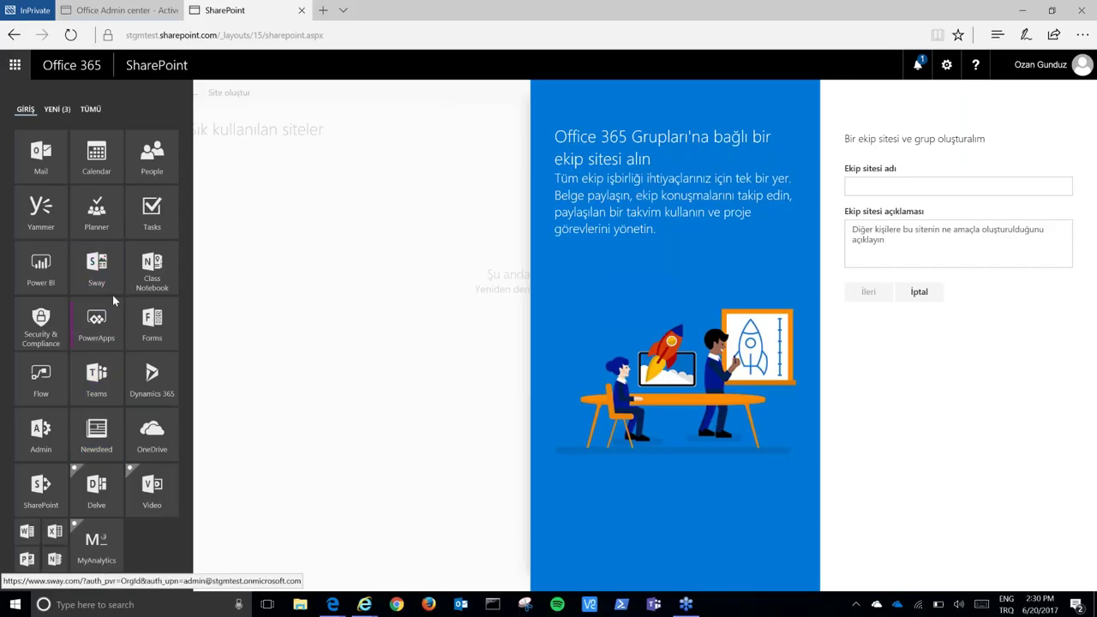
Open Word Online, dismiss the What's New notice, and create a blank document containing the text "Test STGM"
left_click(27, 532)
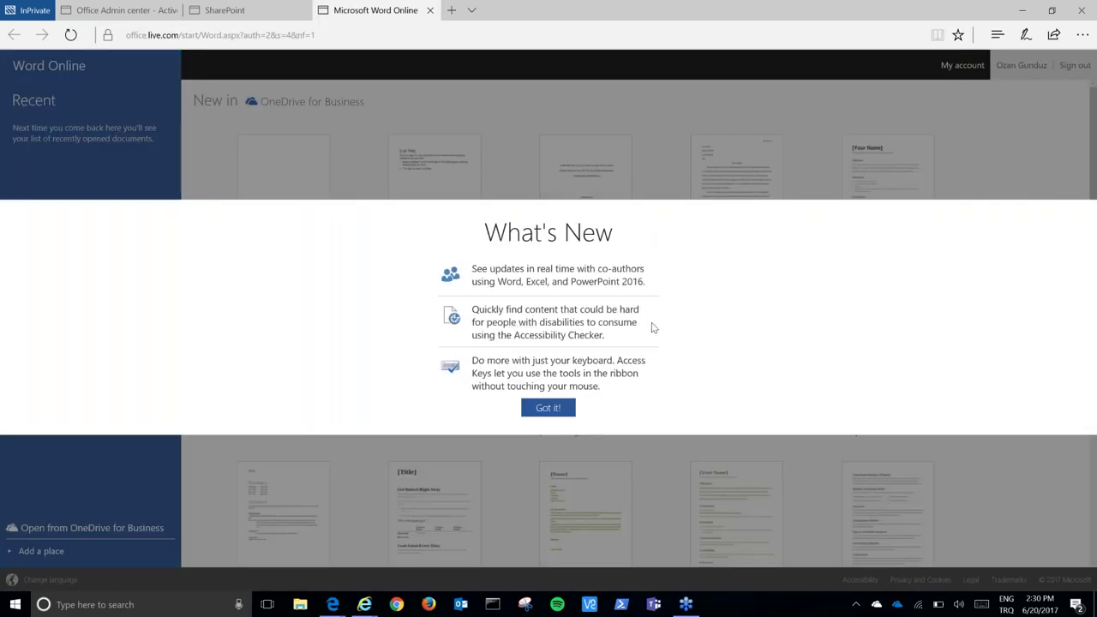
left_click(557, 410)
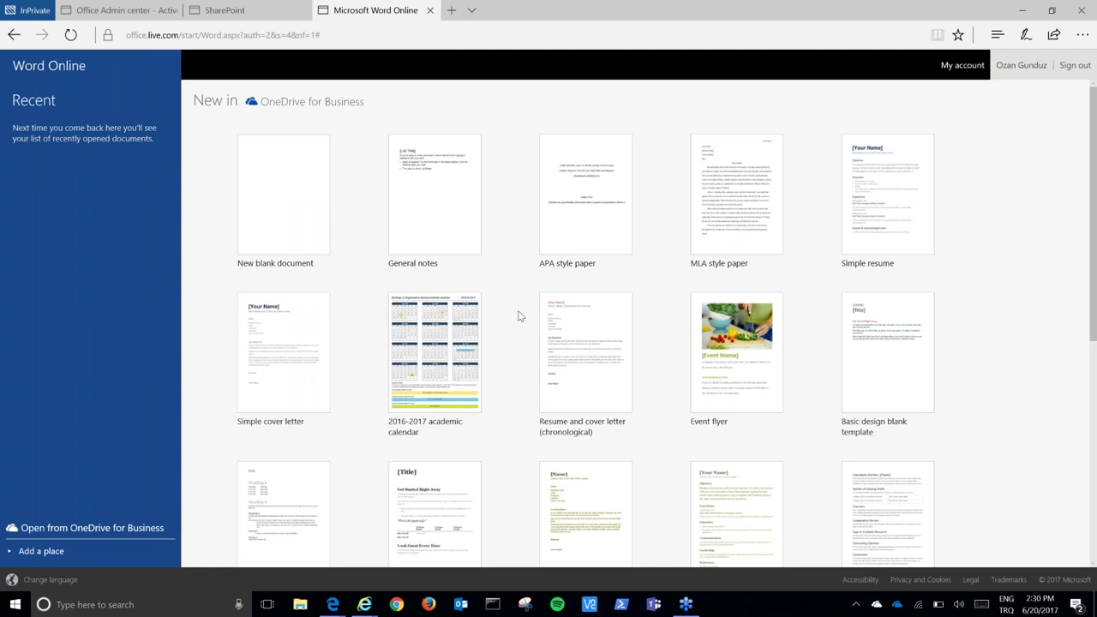
left_click(296, 202)
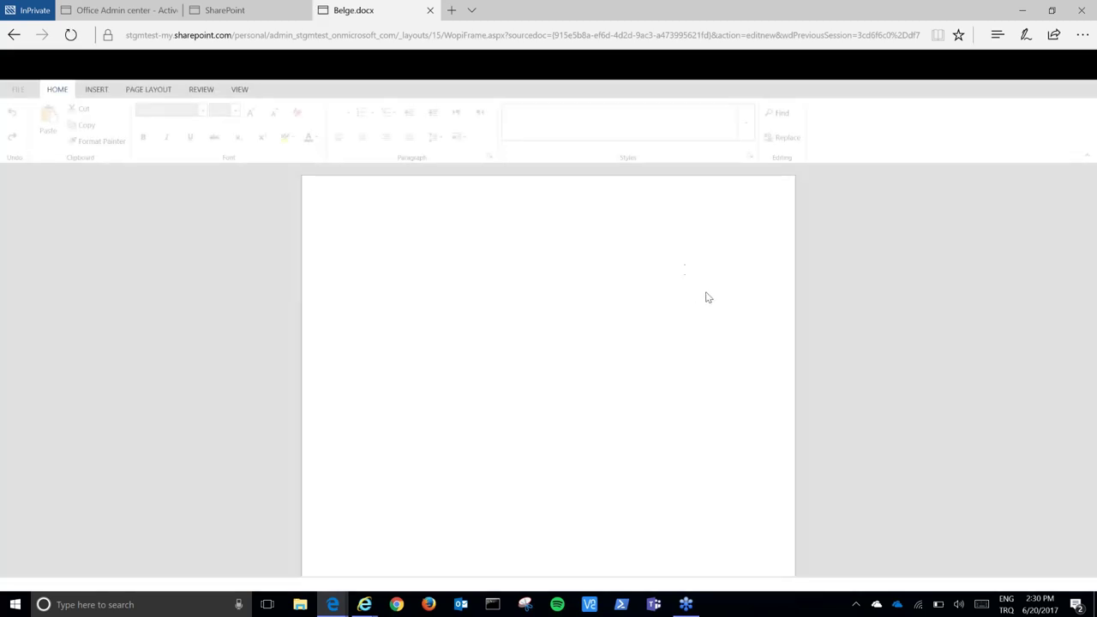
type("Test STGM")
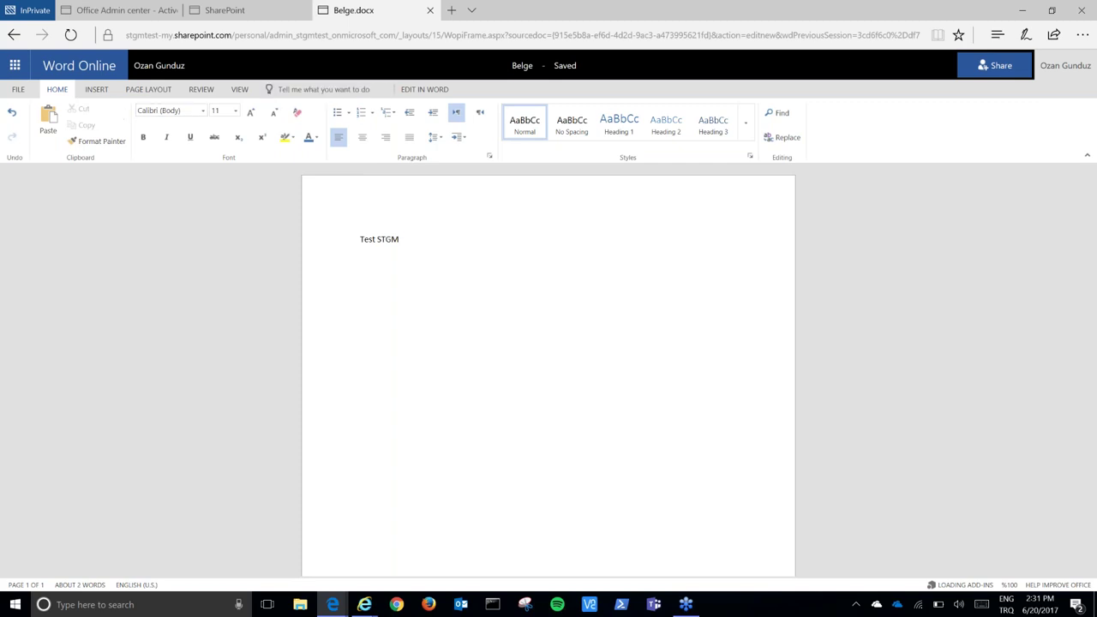
Start a web note on the Word Online page and mark the document's Saved status with a green highlighter stroke
left_click(1026, 34)
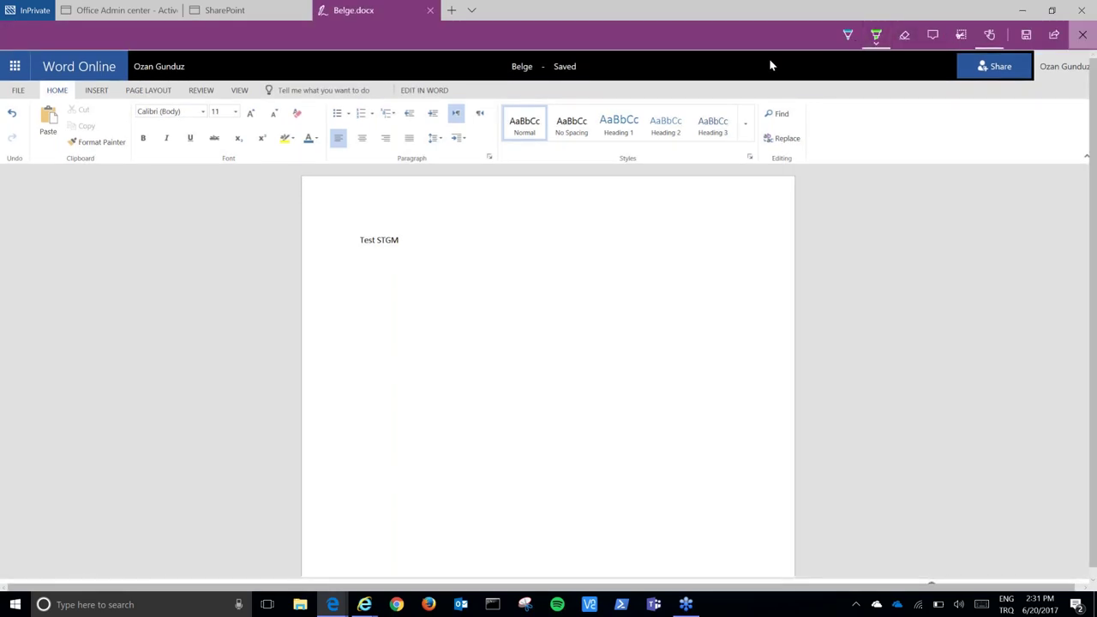
mouse_move(576, 69)
left_mouse_down()
mouse_move(529, 68)
mouse_move(542, 110)
mouse_move(607, 83)
left_mouse_up()
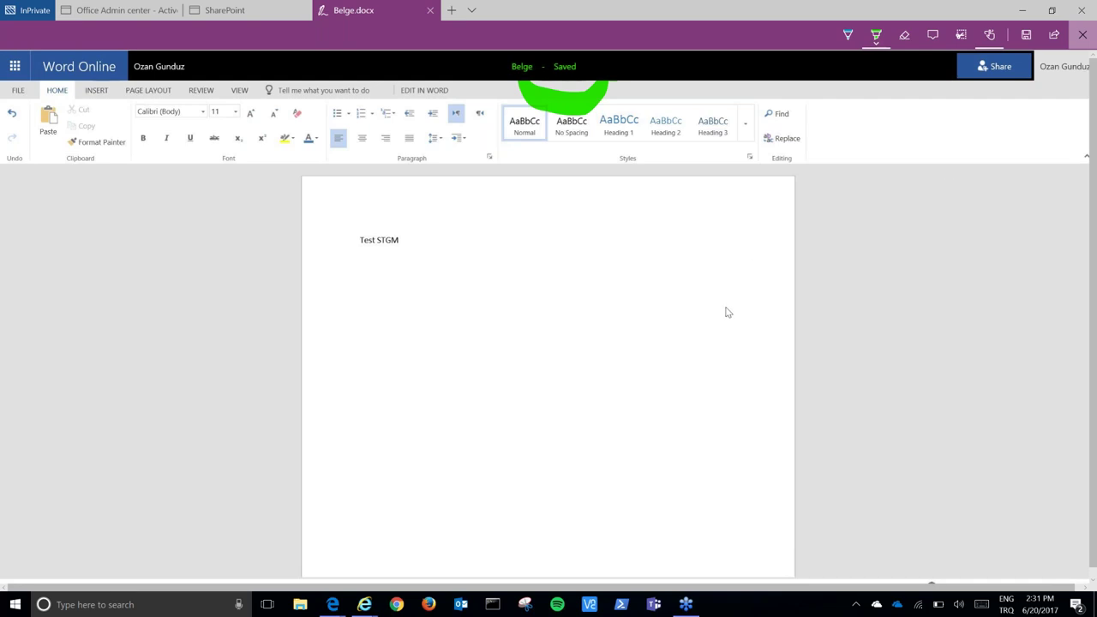
Return to the Admin center's Active users page, close its app launcher, and minimize the browser
left_click(179, 10)
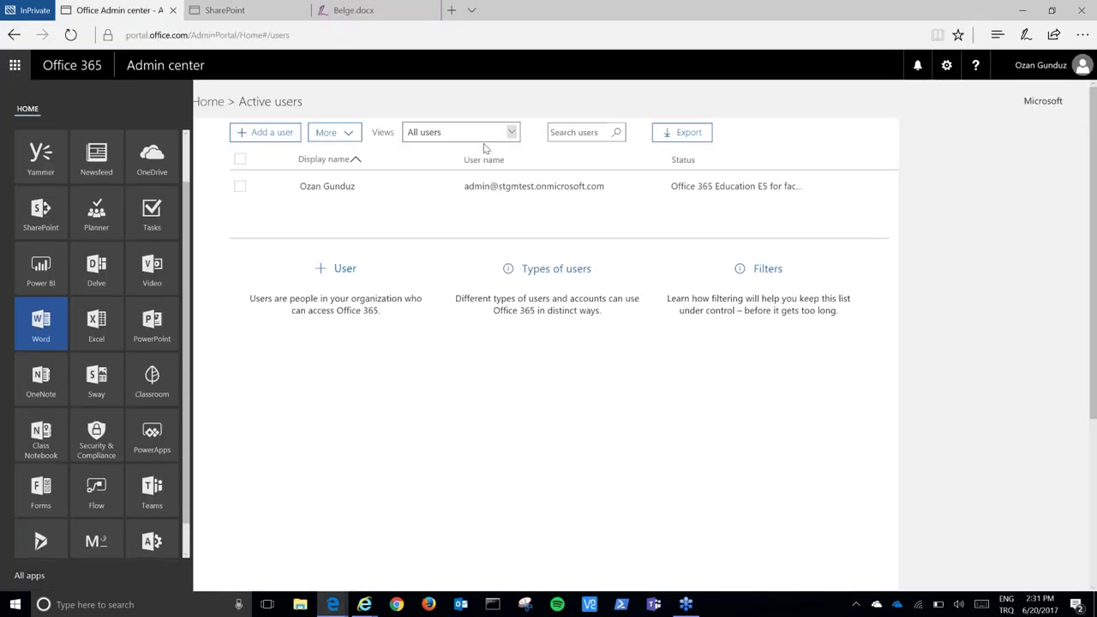
left_click(17, 69)
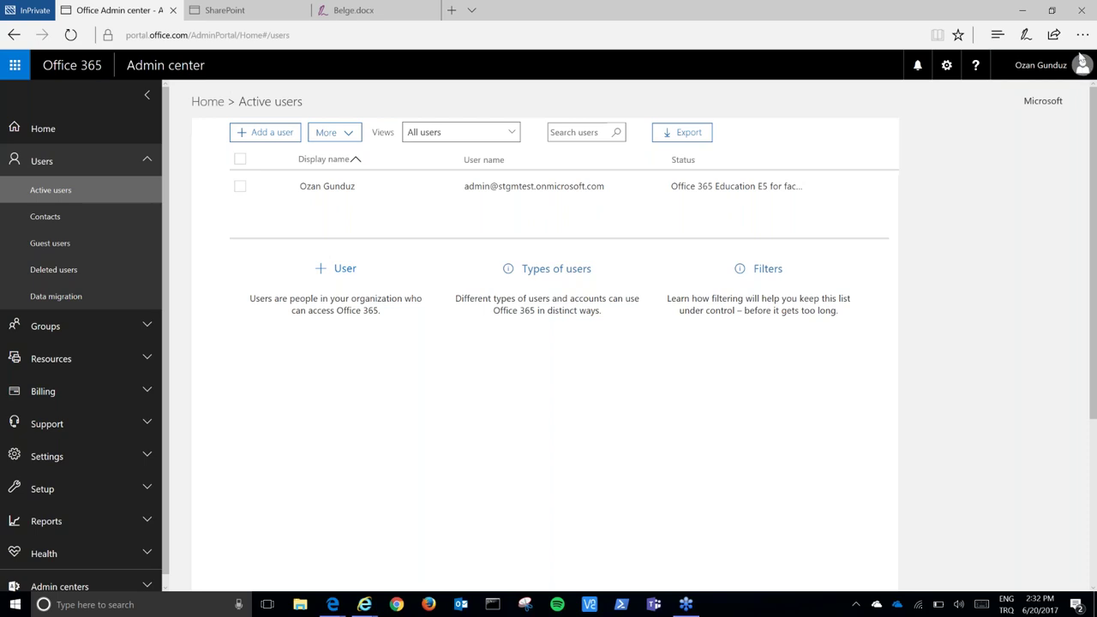
left_click(1022, 19)
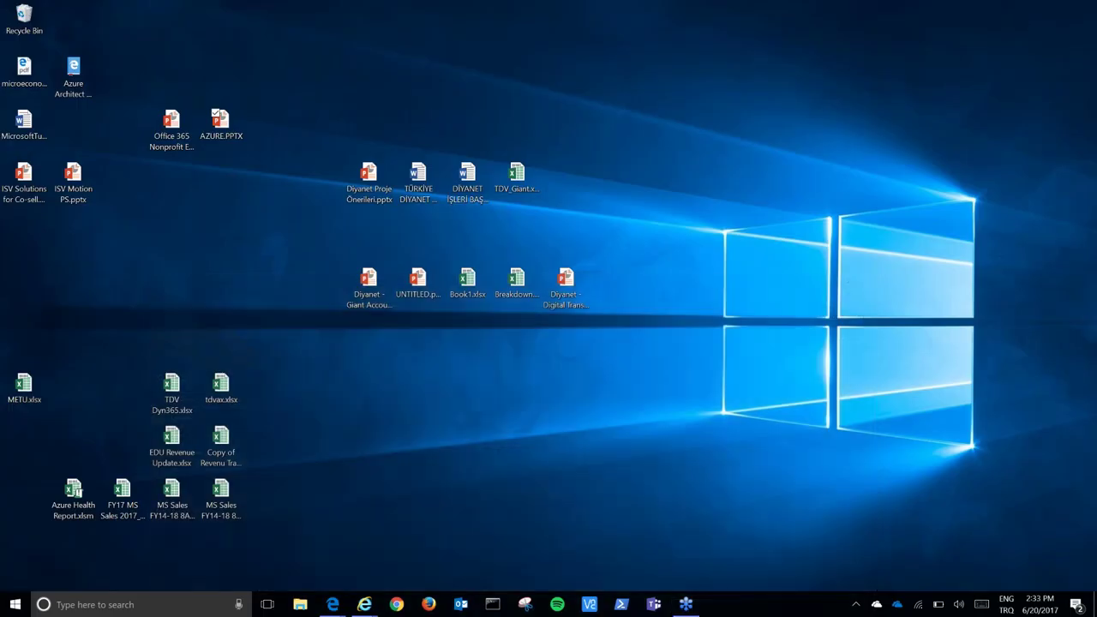
Look through the product rows of the Products workbook in Excel
mouse_move(690, 611)
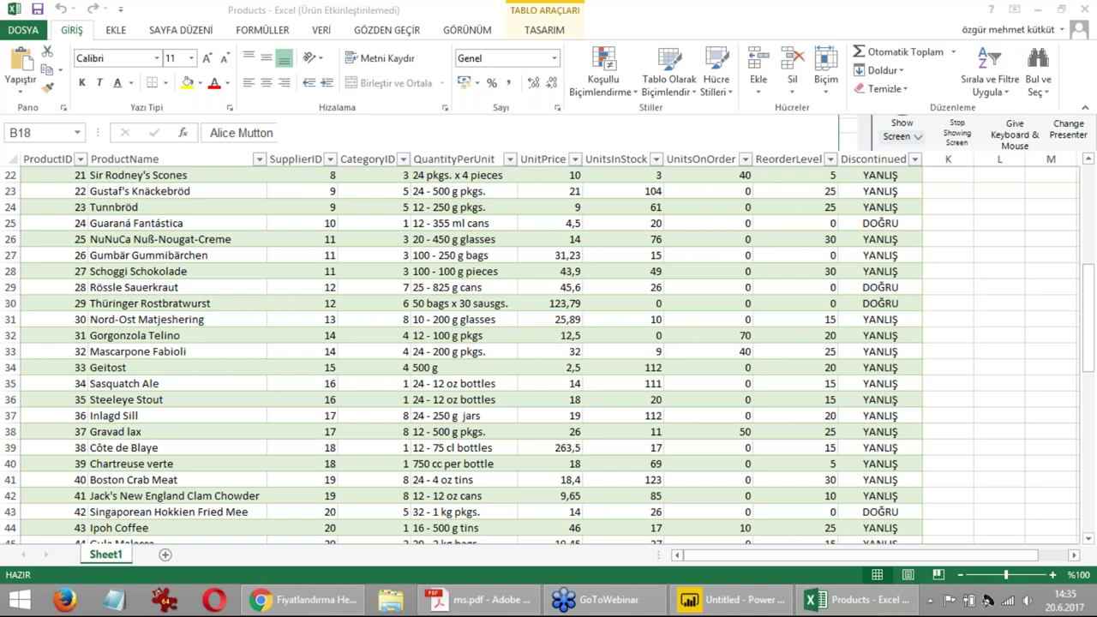
left_click(258, 12)
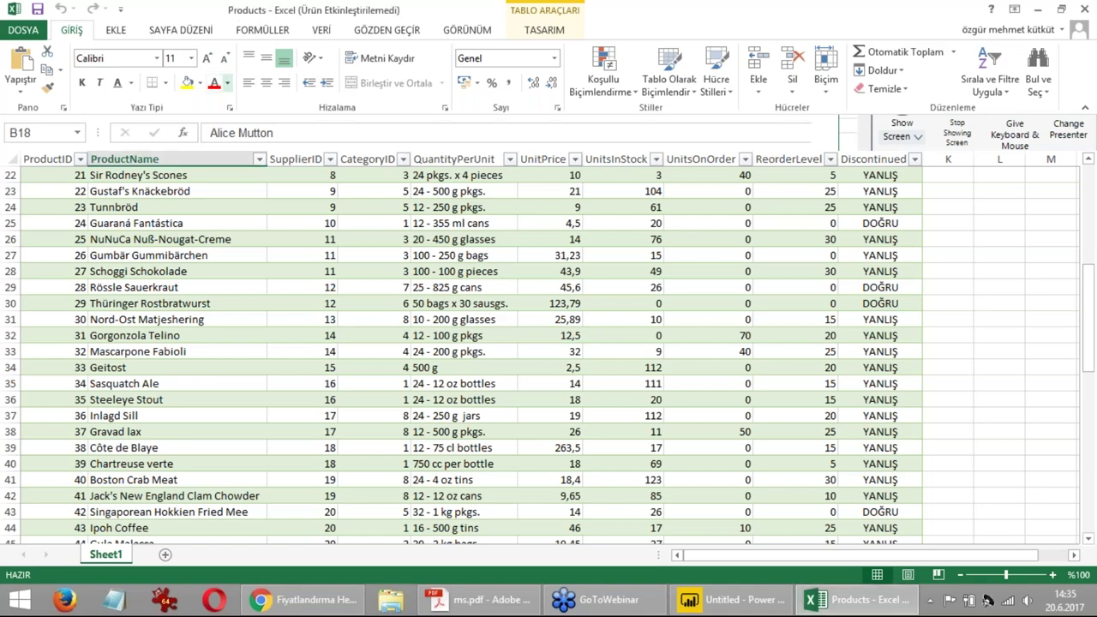
scroll(379, 335, "down", 2)
scroll(378, 335, "down", 10)
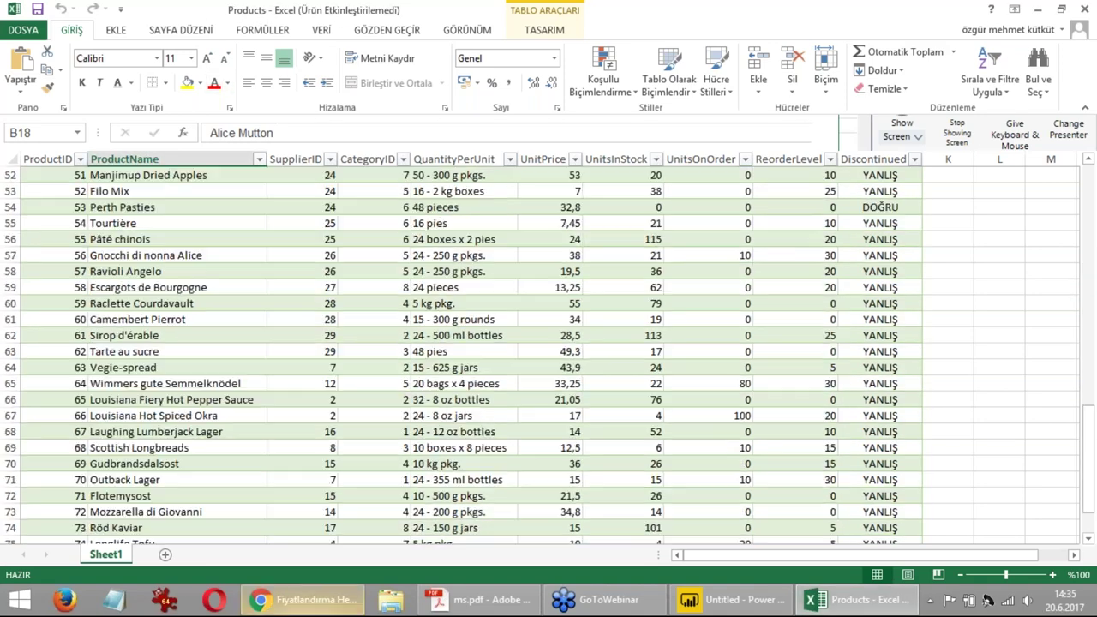
Switch to Chrome and look through the data sources listed on the Power BI website
left_click(305, 600)
scroll(397, 334, "down", 7)
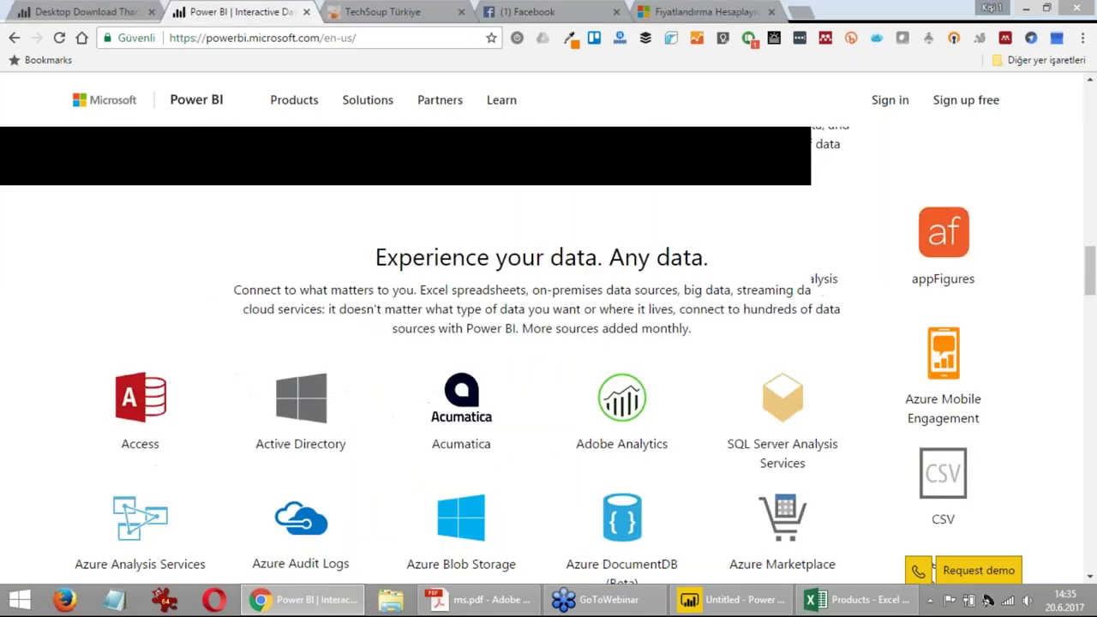
scroll(397, 335, "down", 8)
Show the Find a guide section on the Power BI Desktop download page and highlight the "Analyze sample sales data" link in yellow
key("ctrl+shift+Tab")
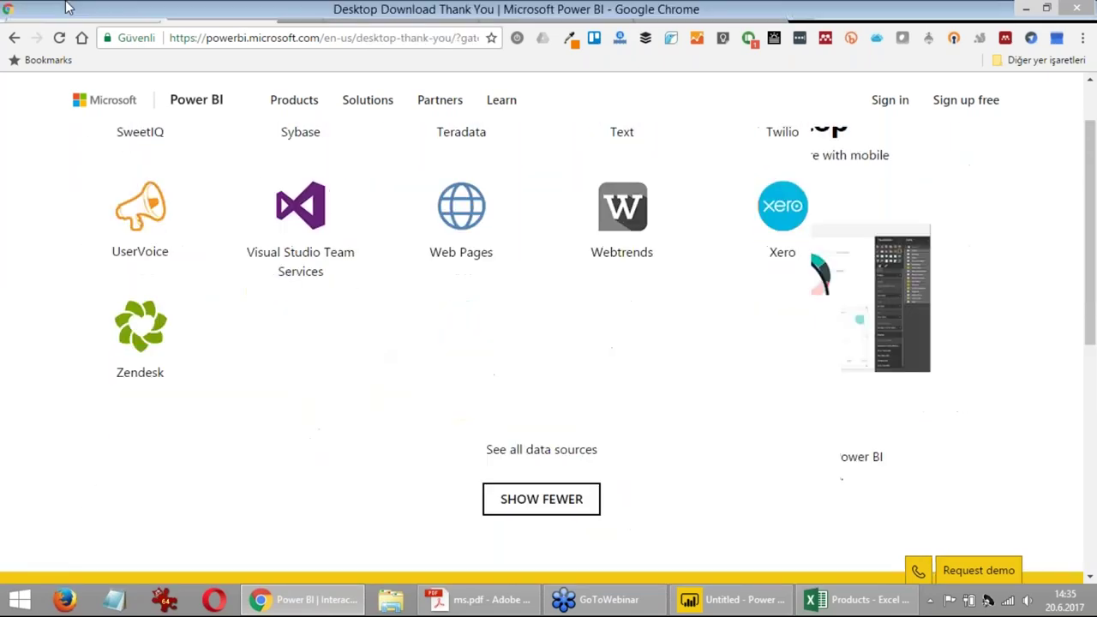
scroll(549, 343, "down", 3)
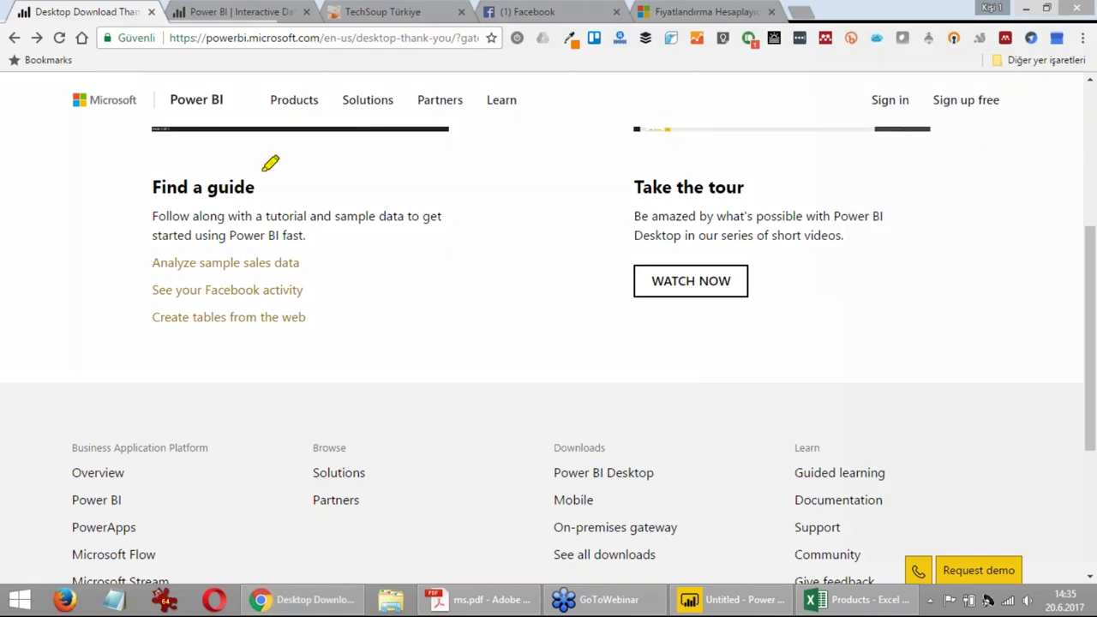
left_click_drag(151, 263, 320, 250)
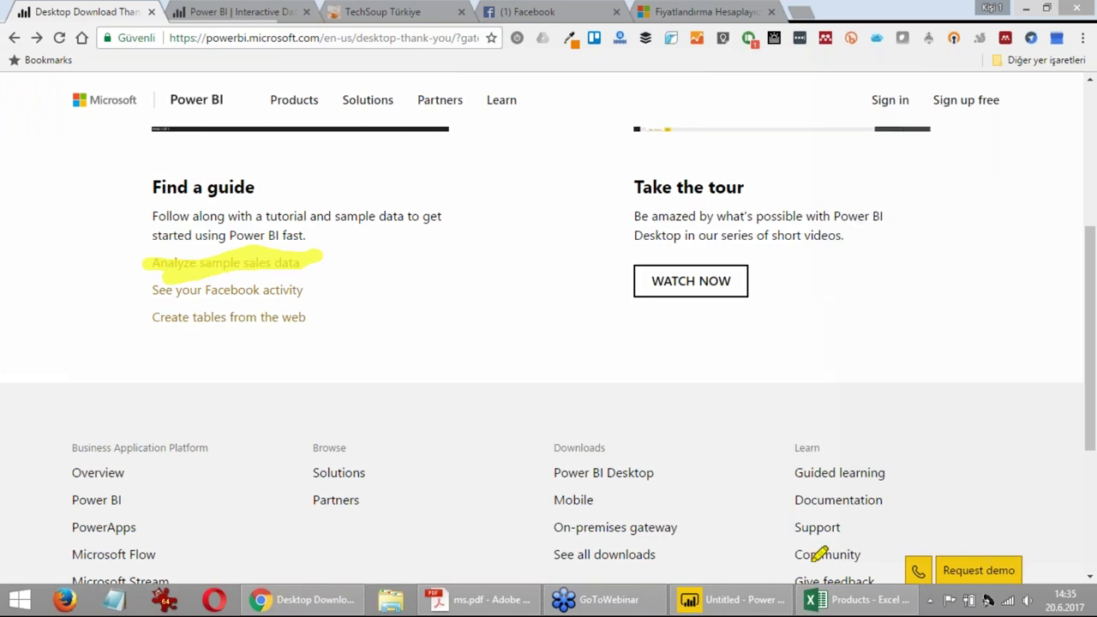
Switch back to the Products workbook in Excel to show the sample data, and clear the yellow highlight from the screen
left_click(860, 599)
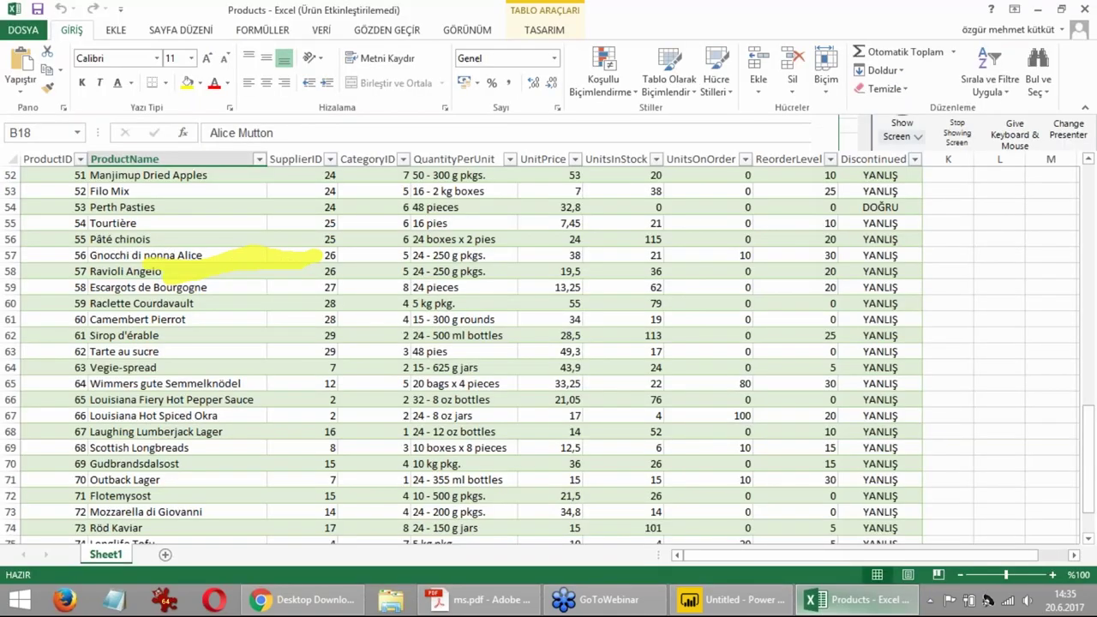
scroll(241, 271, "down", 1)
scroll(240, 271, "down", 2)
scroll(728, 186, "up", 2)
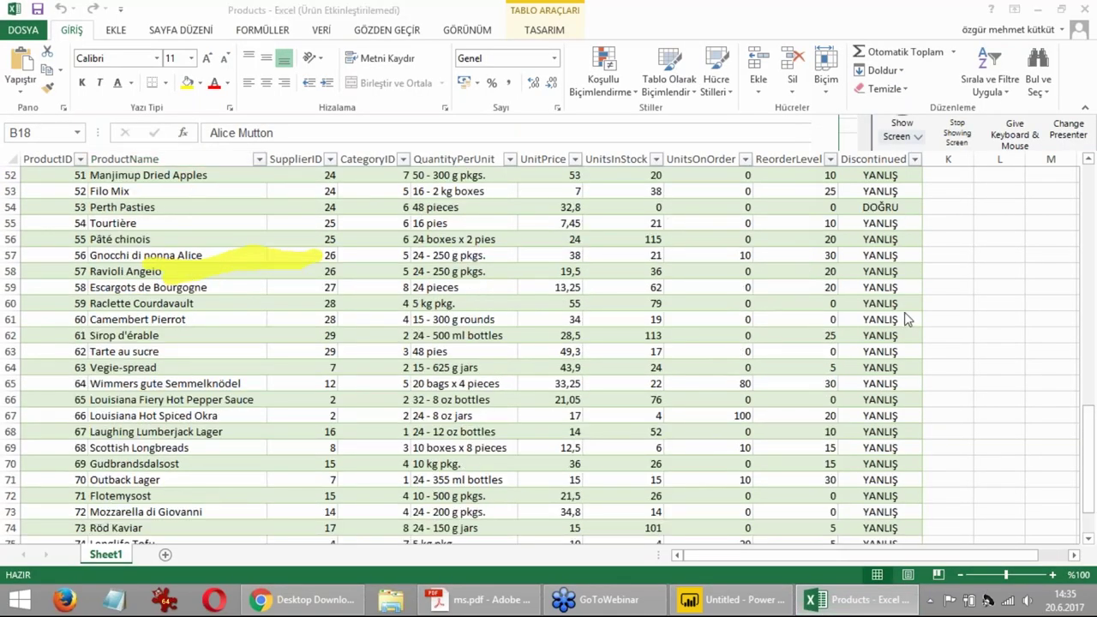
key("Escape")
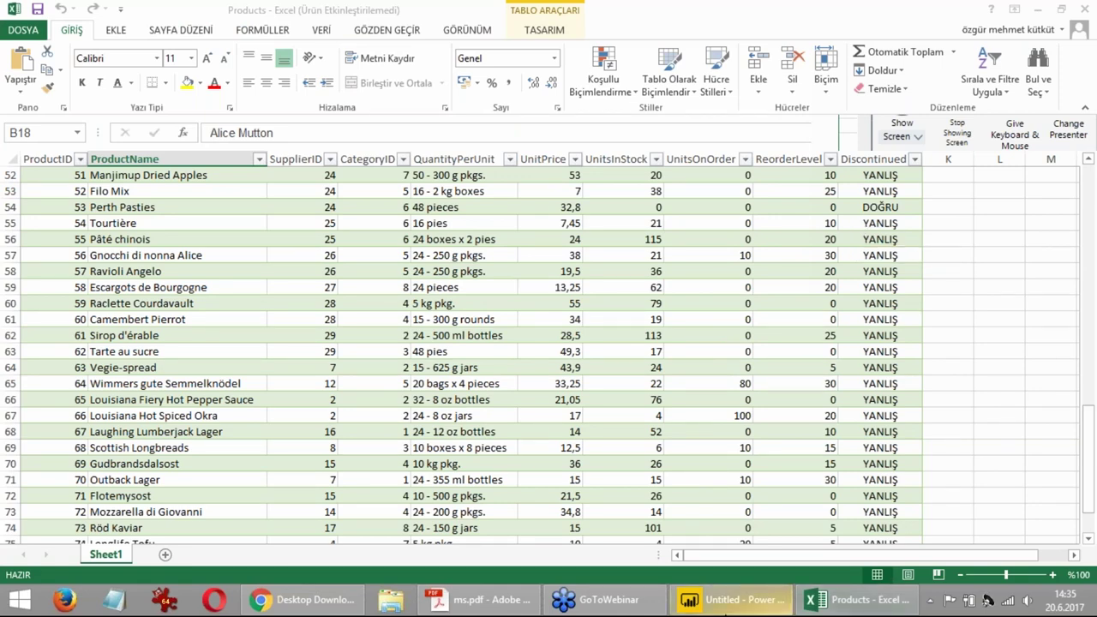
Switch to Power BI Desktop, open Get Data, and browse the available data sources as far as Facebook
left_click(731, 600)
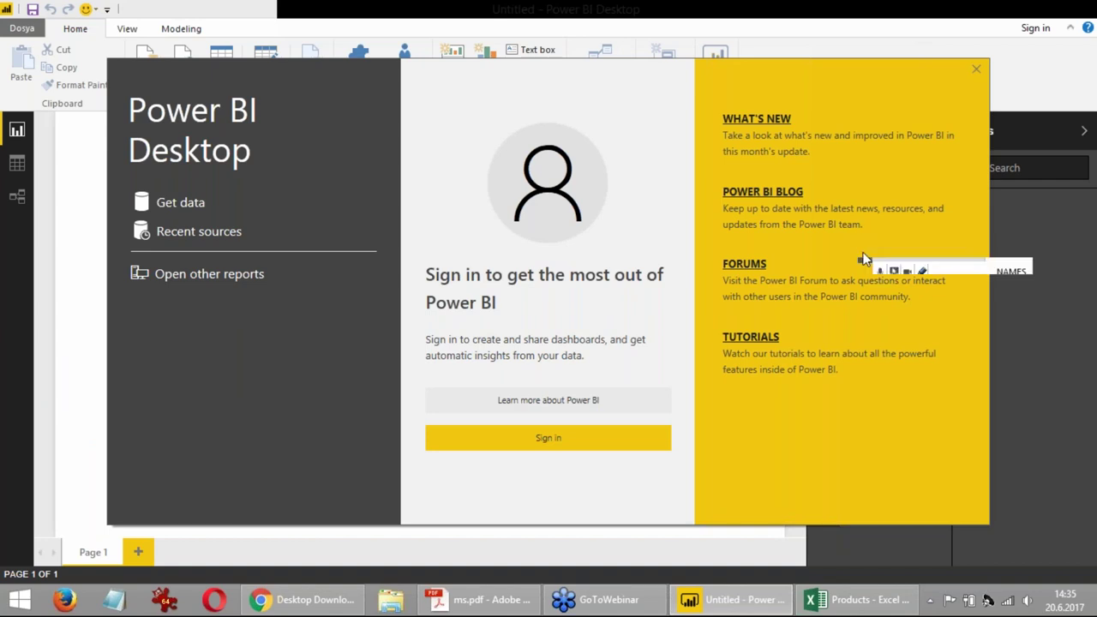
left_click_drag(482, 65, 567, 92)
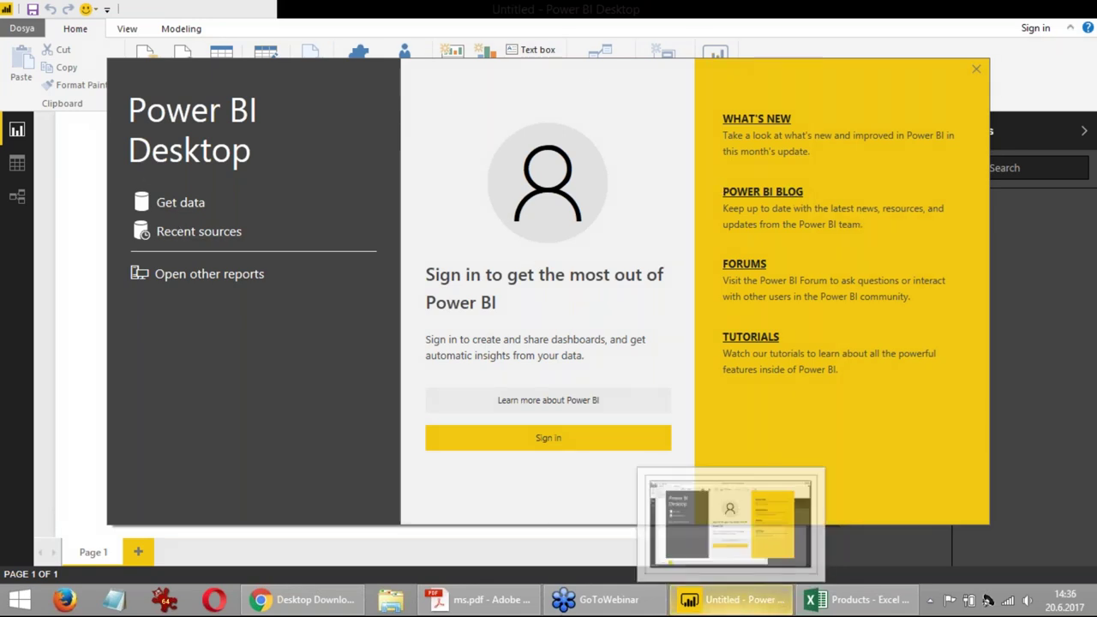
mouse_move(321, 613)
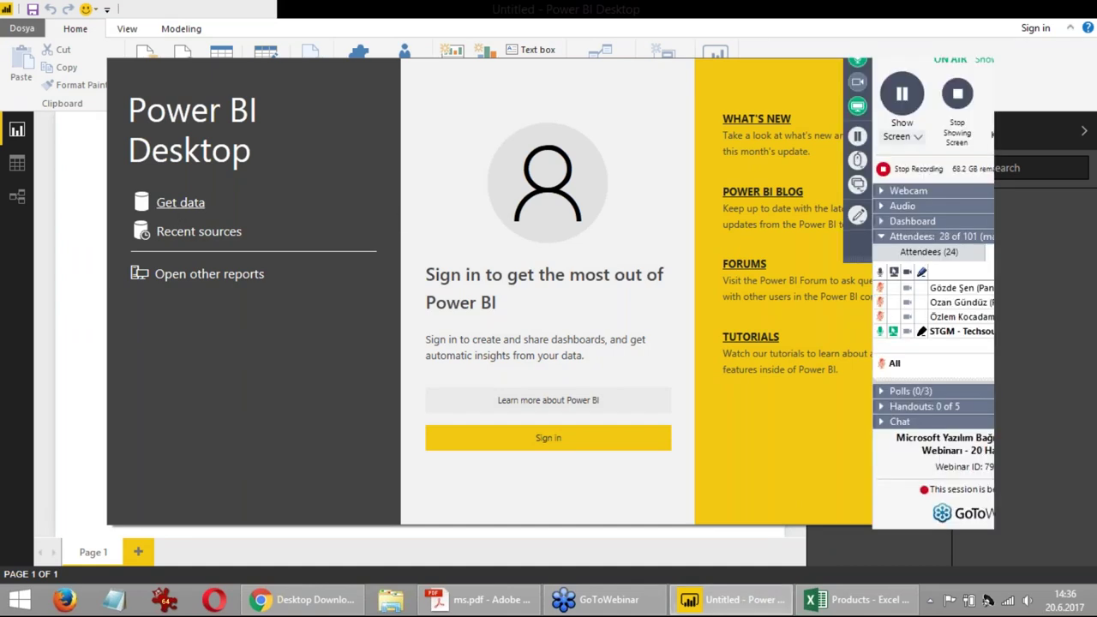
left_click(180, 203)
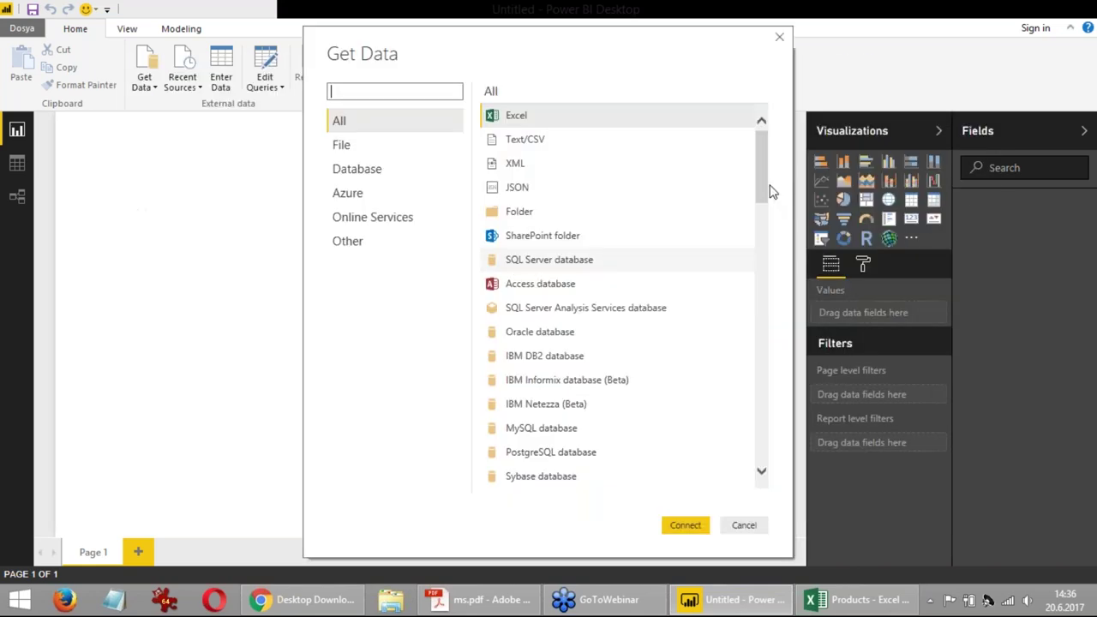
left_click_drag(752, 208, 767, 304)
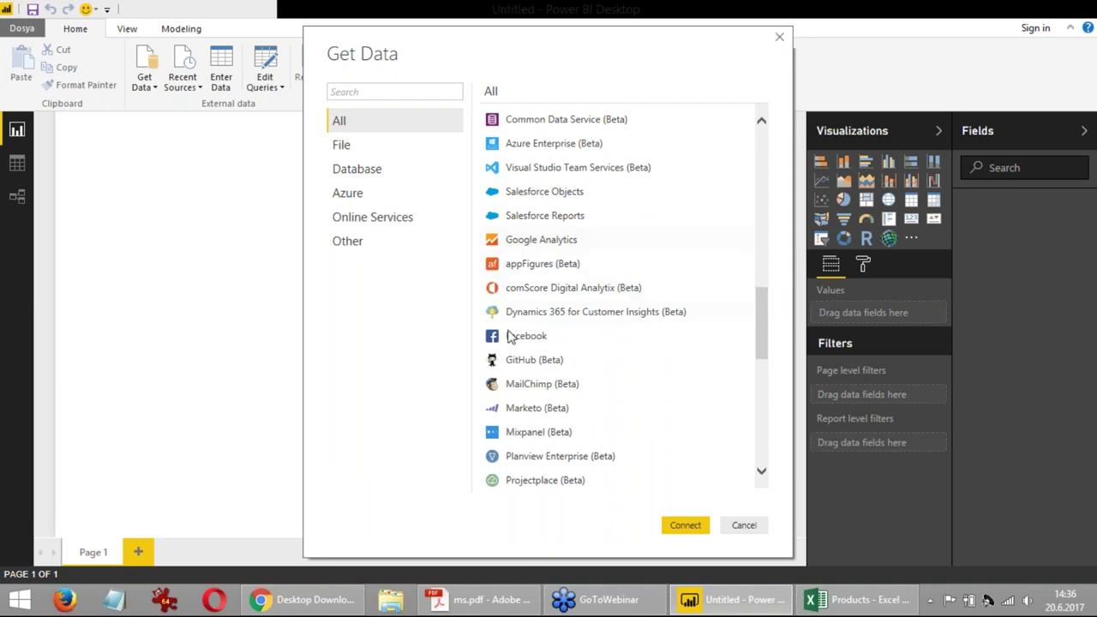